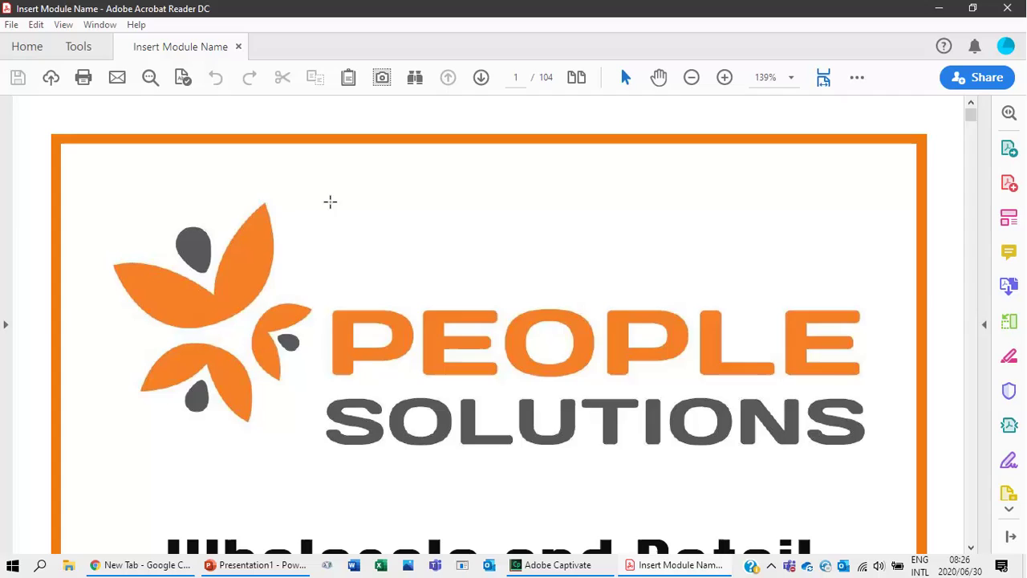
Select the General Business Skills subtitle, Activity Book title and qualification table text.
scroll(330, 202, down, 3)
scroll(330, 201, down, 2)
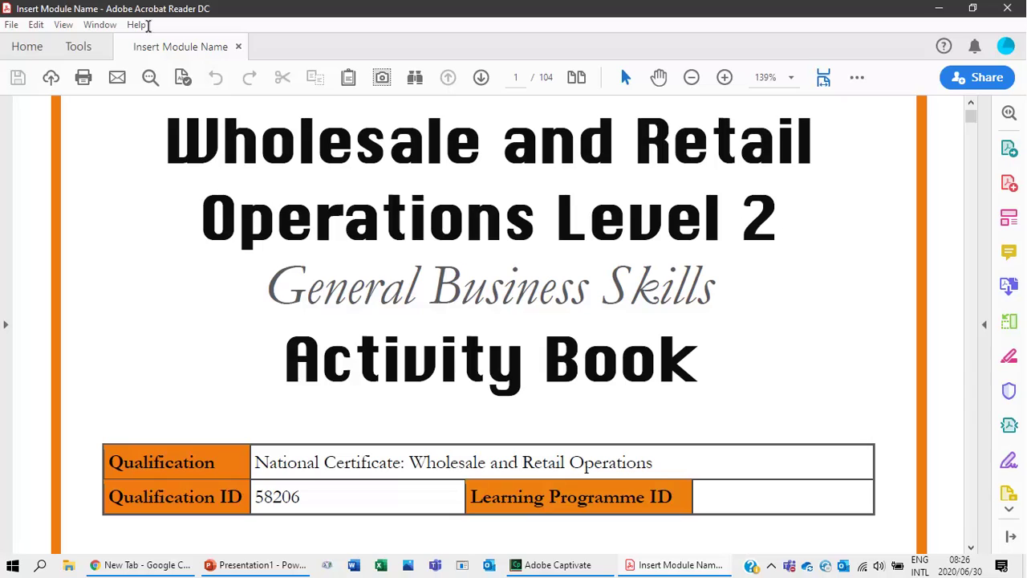
drag(271, 278, 713, 274)
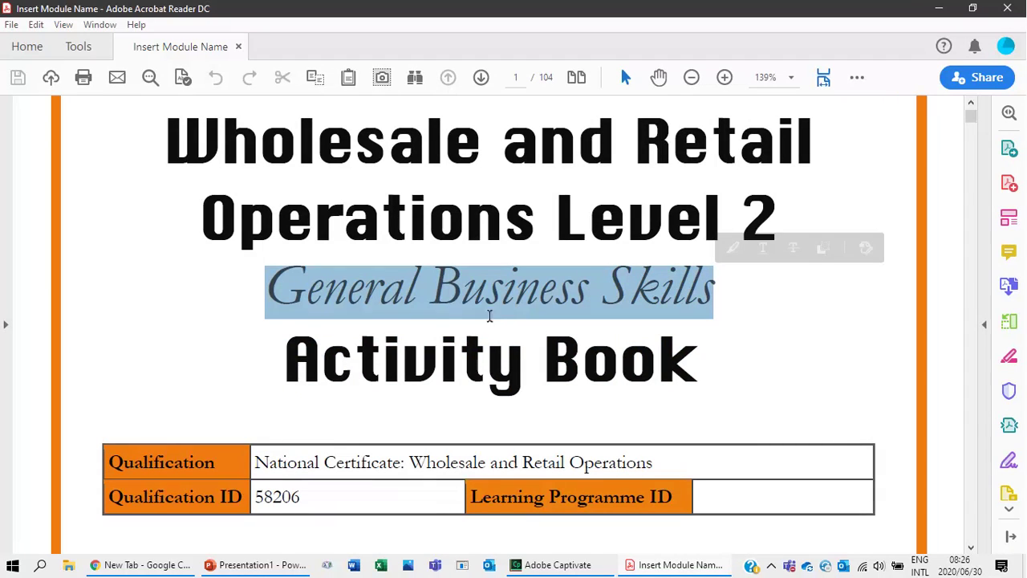
drag(278, 358, 596, 343)
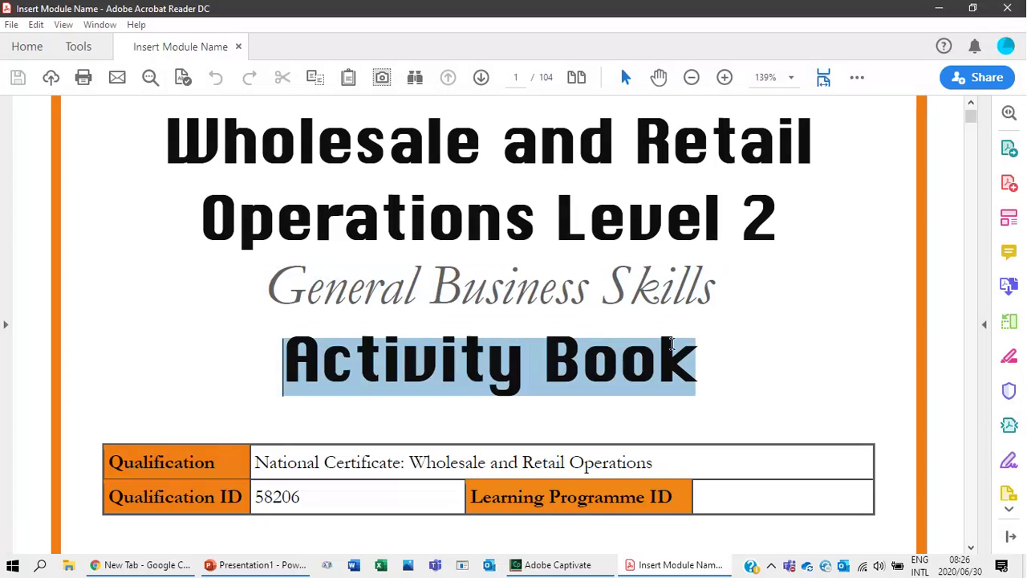
click(161, 454)
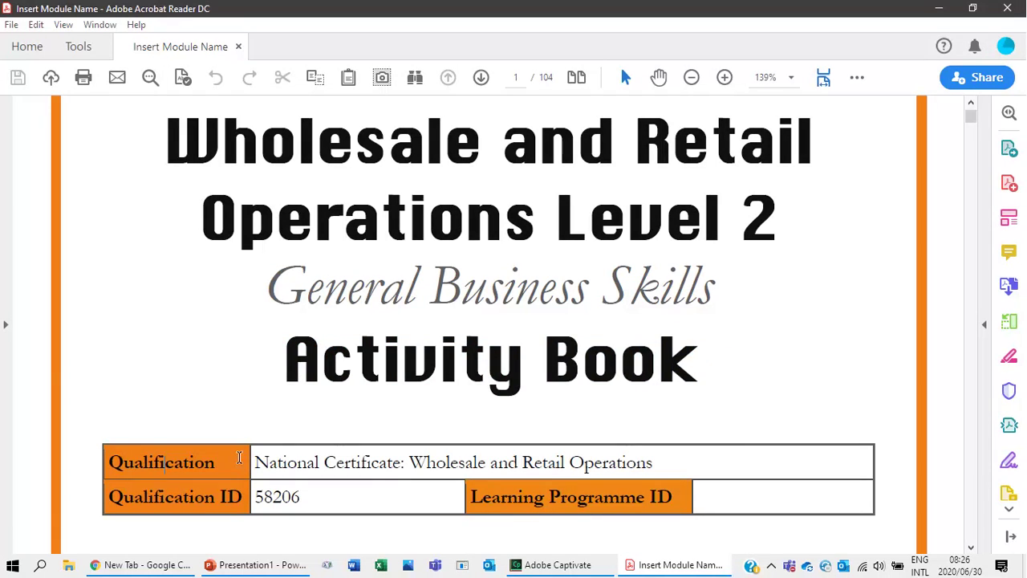
drag(239, 458, 762, 487)
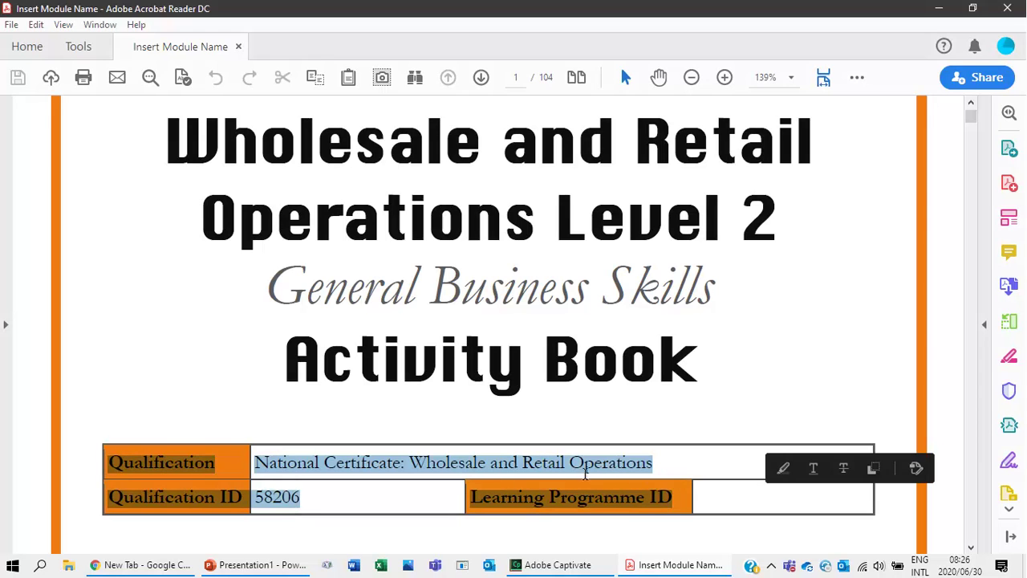
Select the Unit Standard Details table rows on page 2 and reach its signature lines.
scroll(355, 256, down, 3)
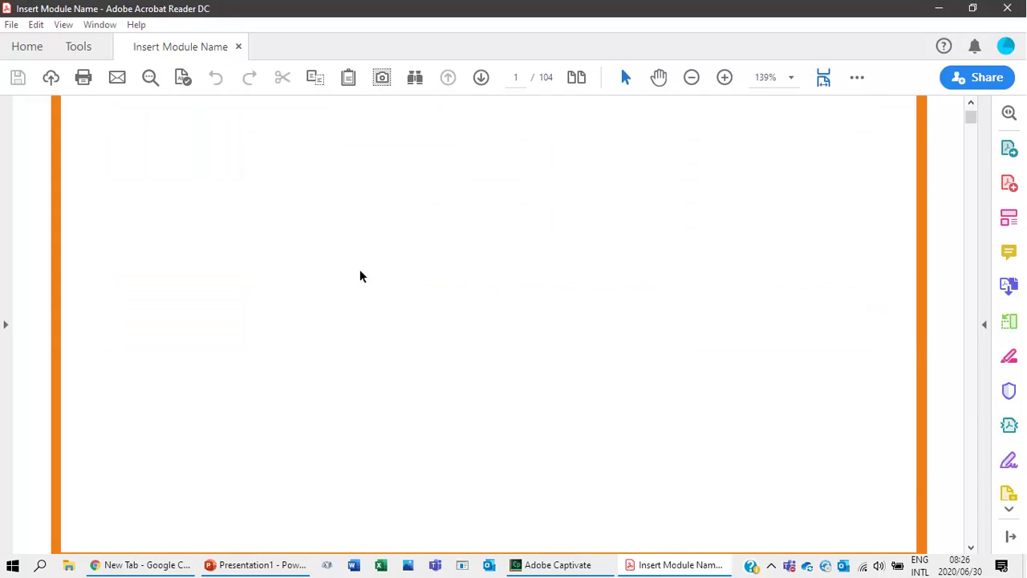
scroll(353, 281, down, 5)
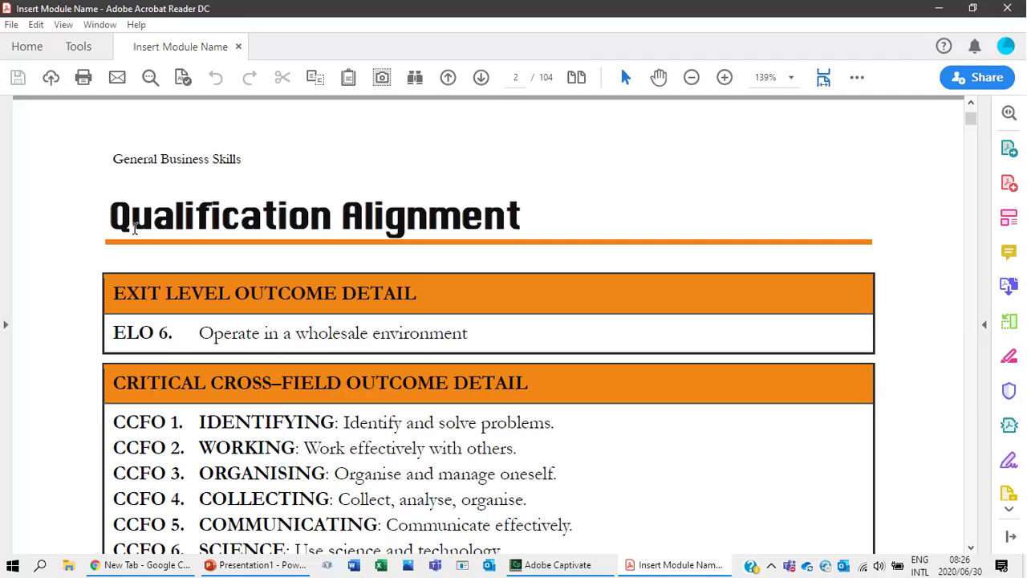
scroll(244, 321, down, 2)
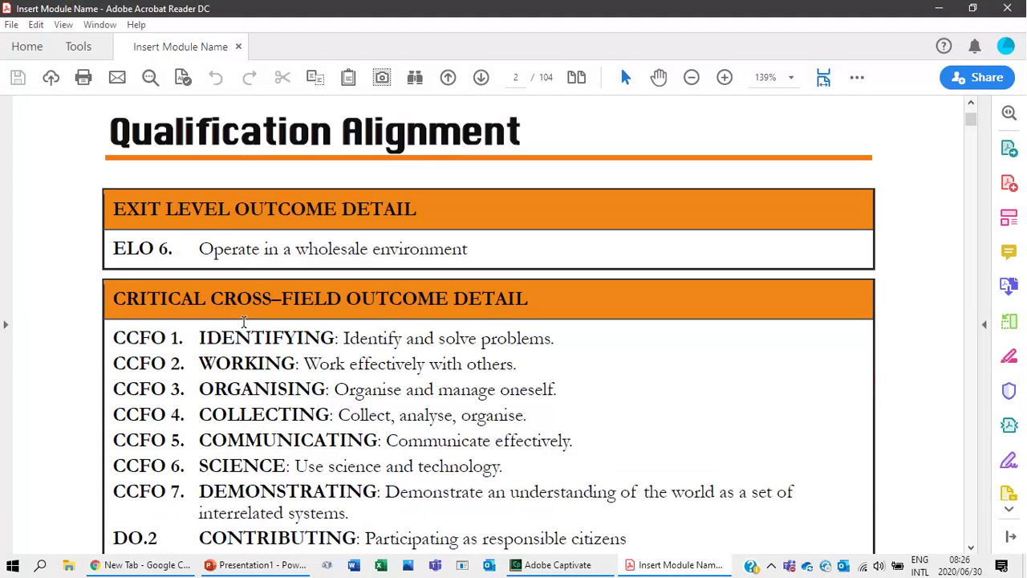
scroll(244, 321, down, 2)
scroll(244, 322, up, 2)
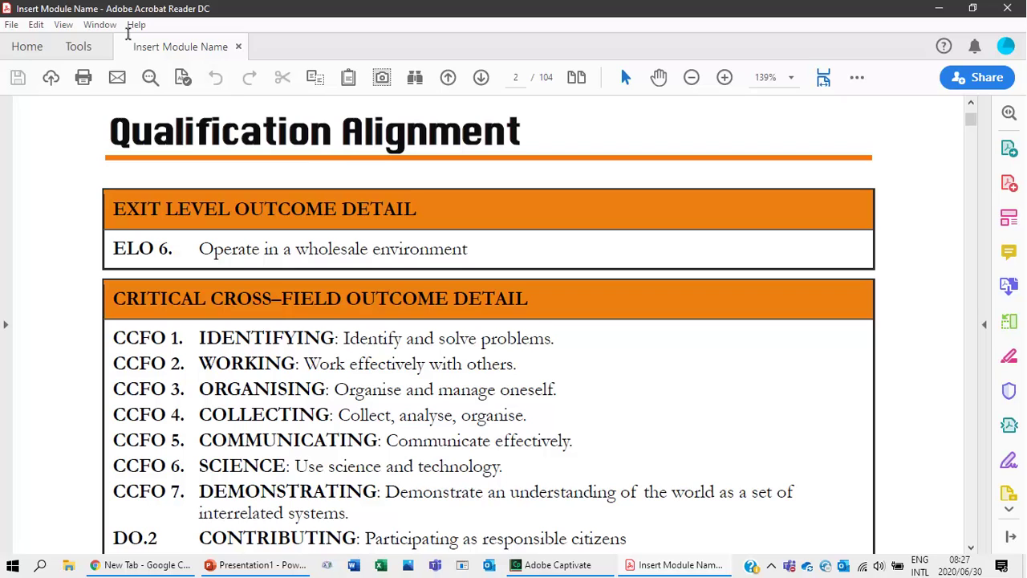
scroll(221, 309, down, 2)
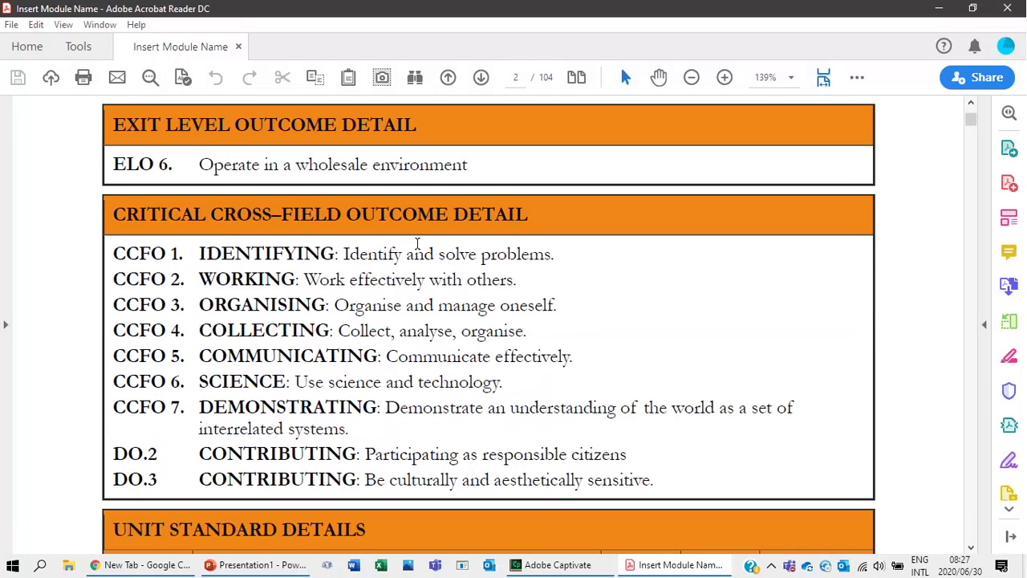
scroll(247, 332, down, 8)
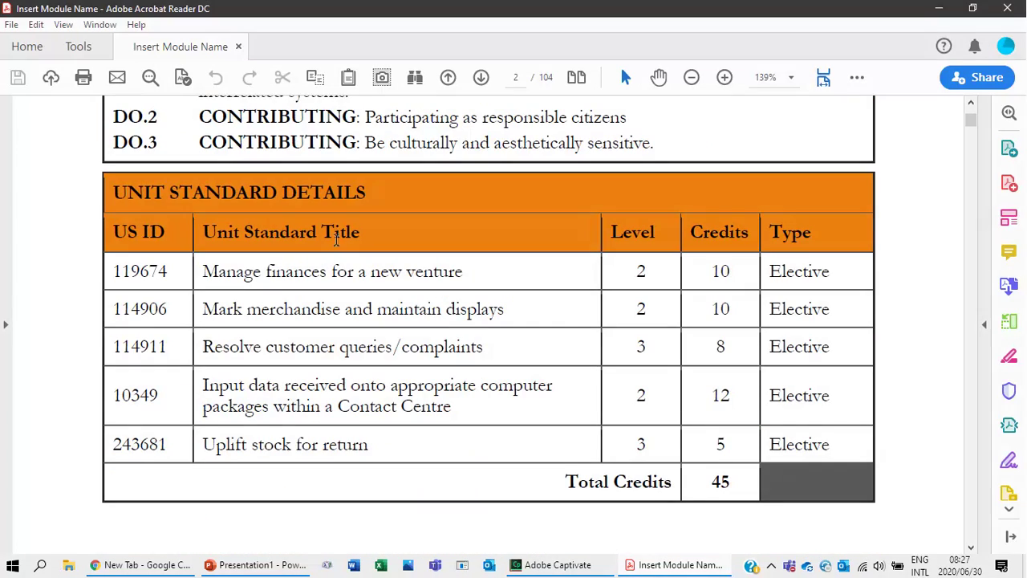
drag(329, 238, 790, 439)
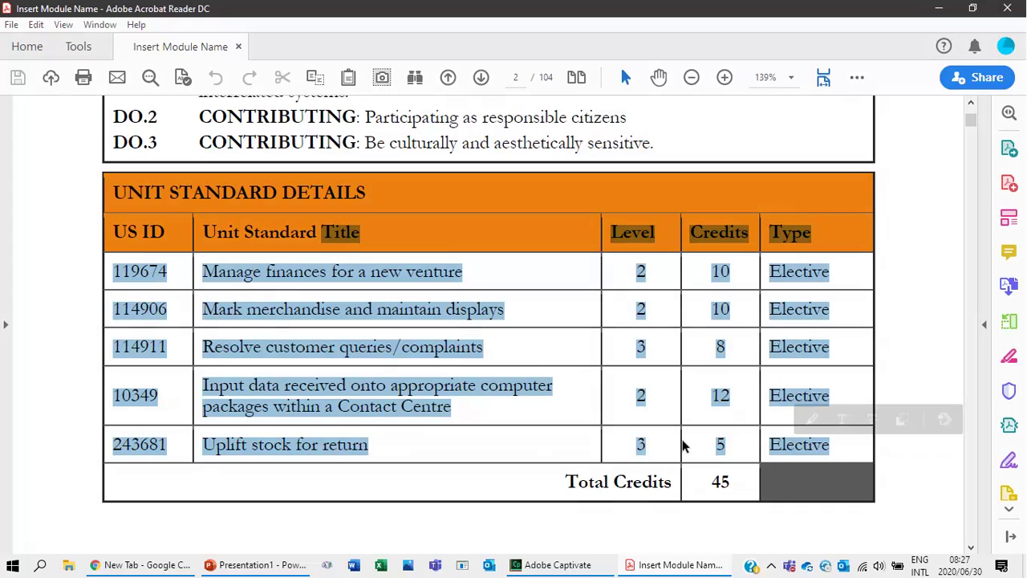
scroll(523, 427, down, 12)
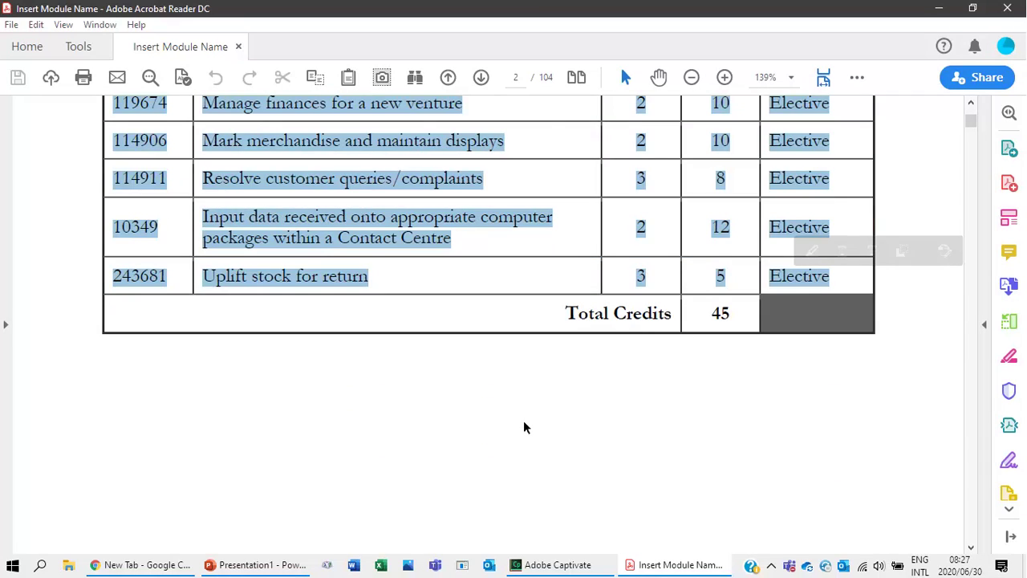
scroll(523, 427, up, 2)
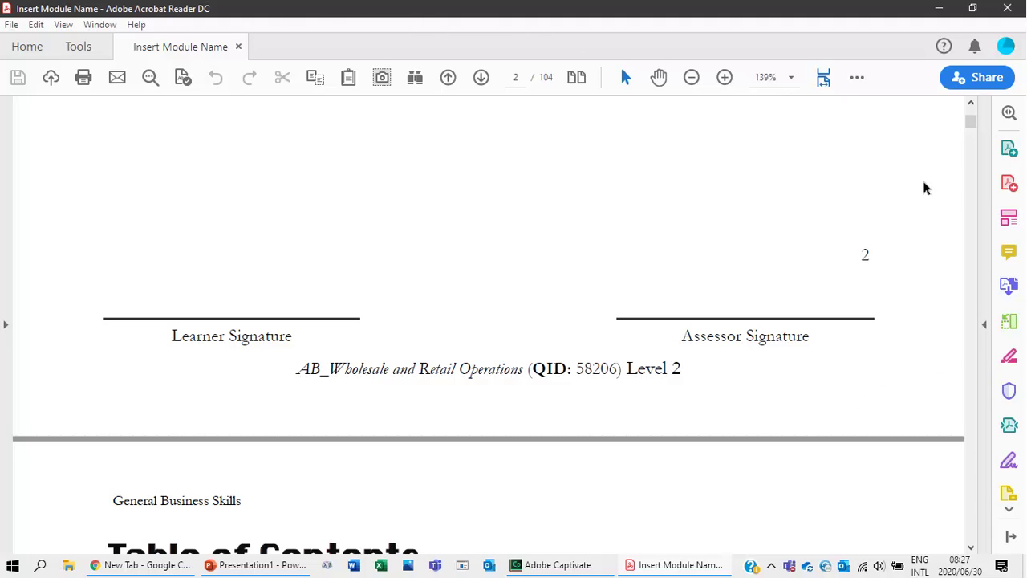
Open the document tools pane and launch the Fill & Sign tool.
click(985, 326)
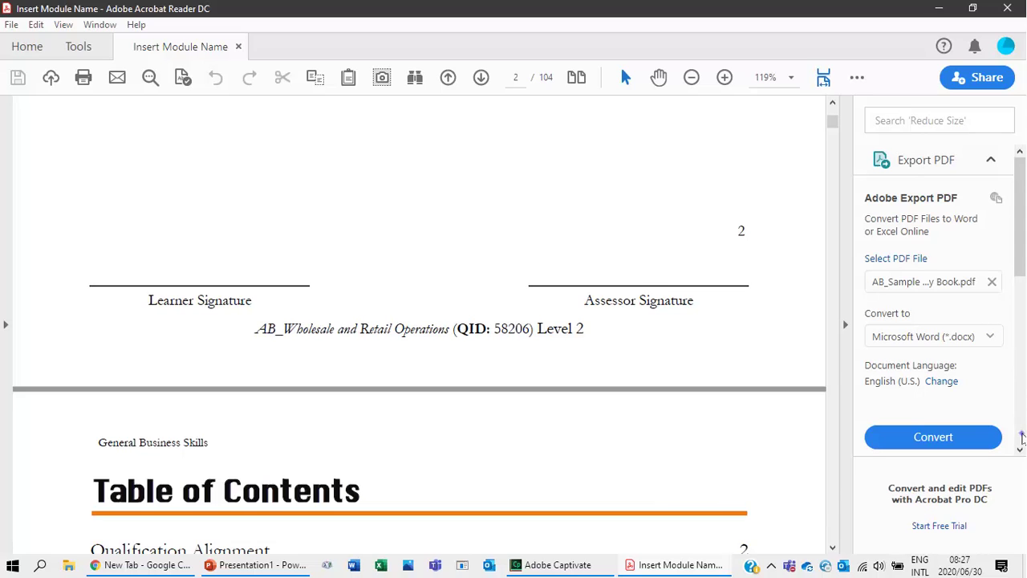
click(1021, 438)
click(1021, 438)
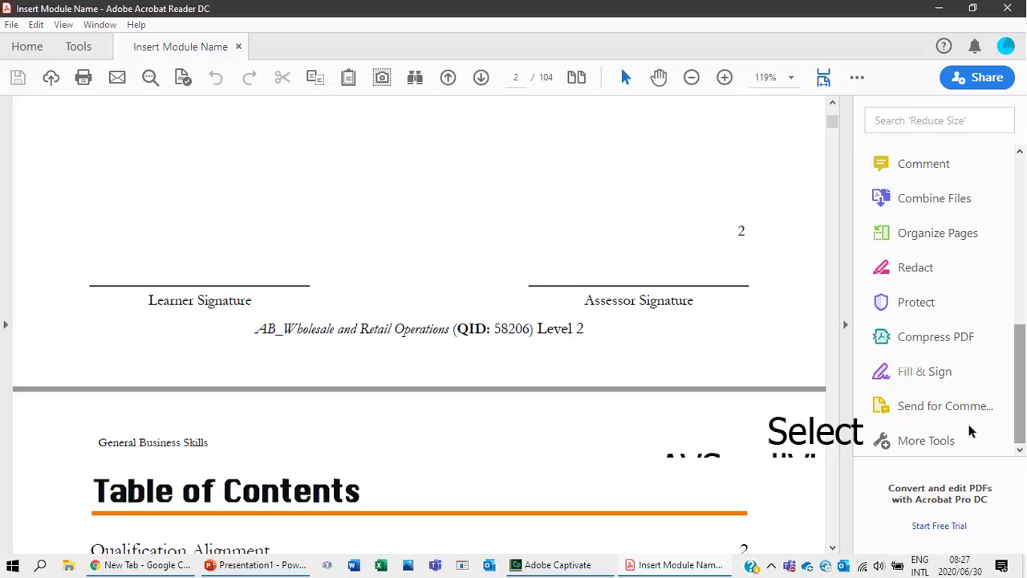
click(911, 374)
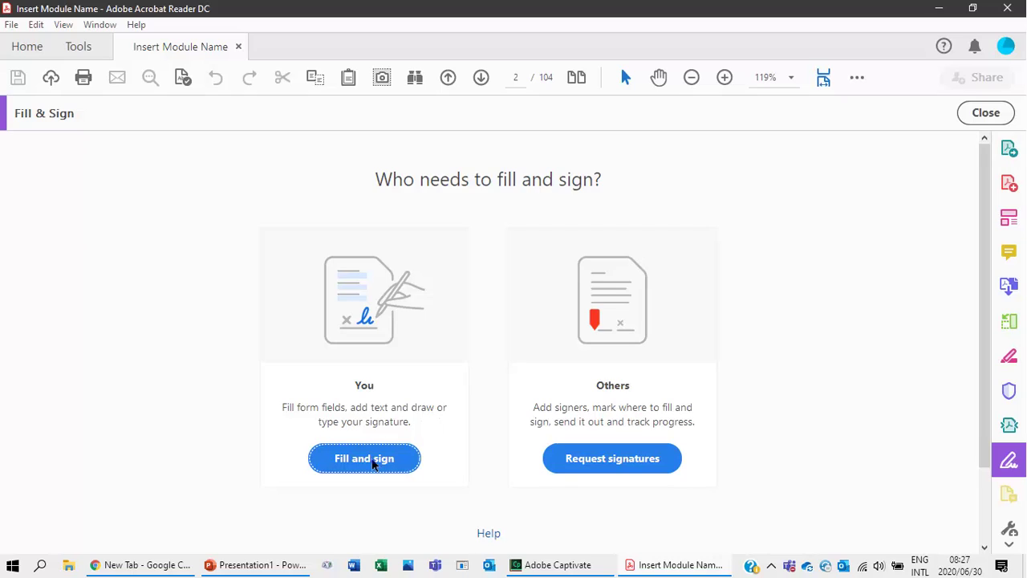
Choose to fill and sign the document yourself, switching the fill colour from red to black.
click(371, 462)
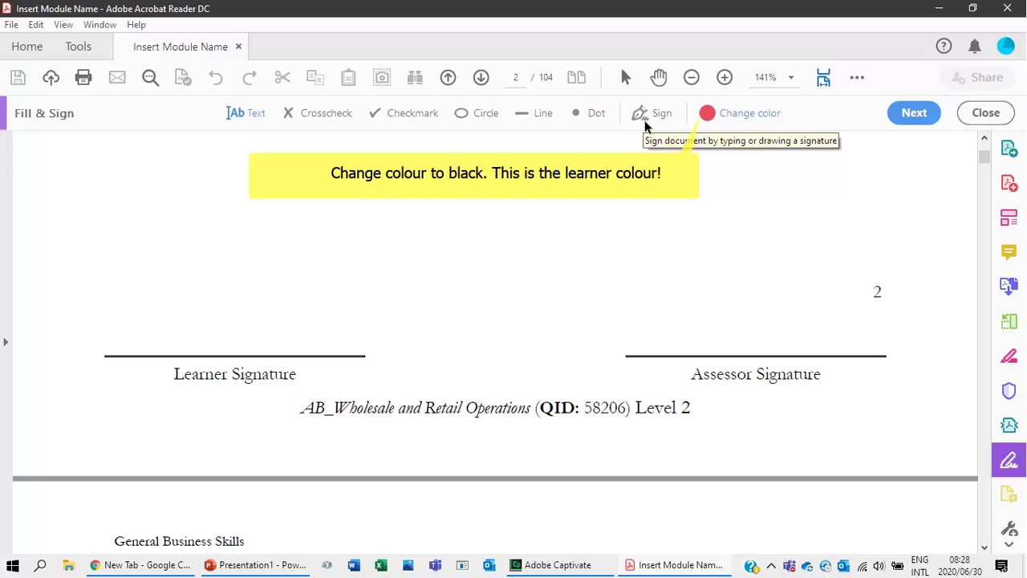
click(707, 115)
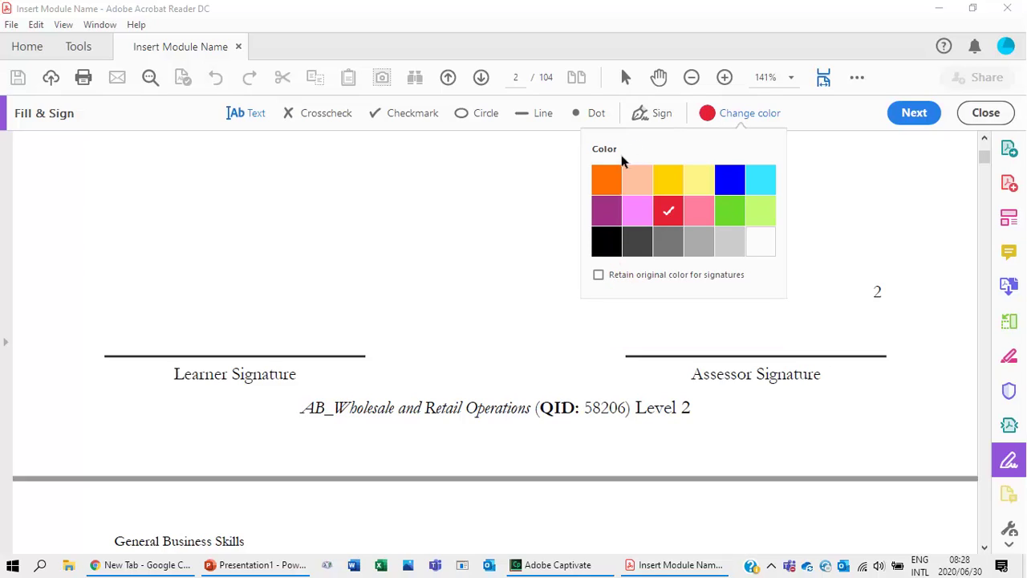
click(606, 243)
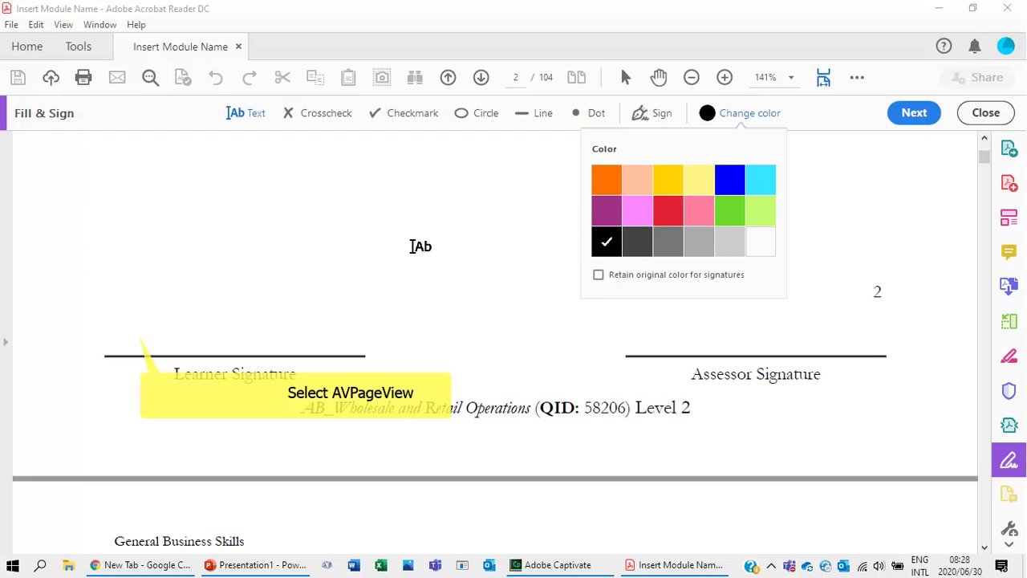
click(129, 333)
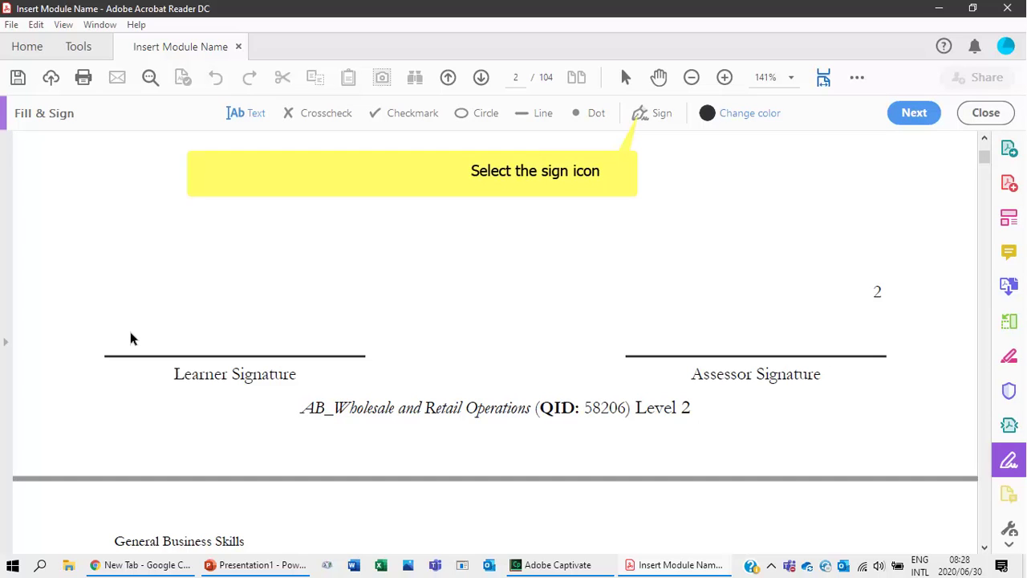
Add a new typed signature using the signer's first name, trimming extra letters, and apply it.
click(645, 115)
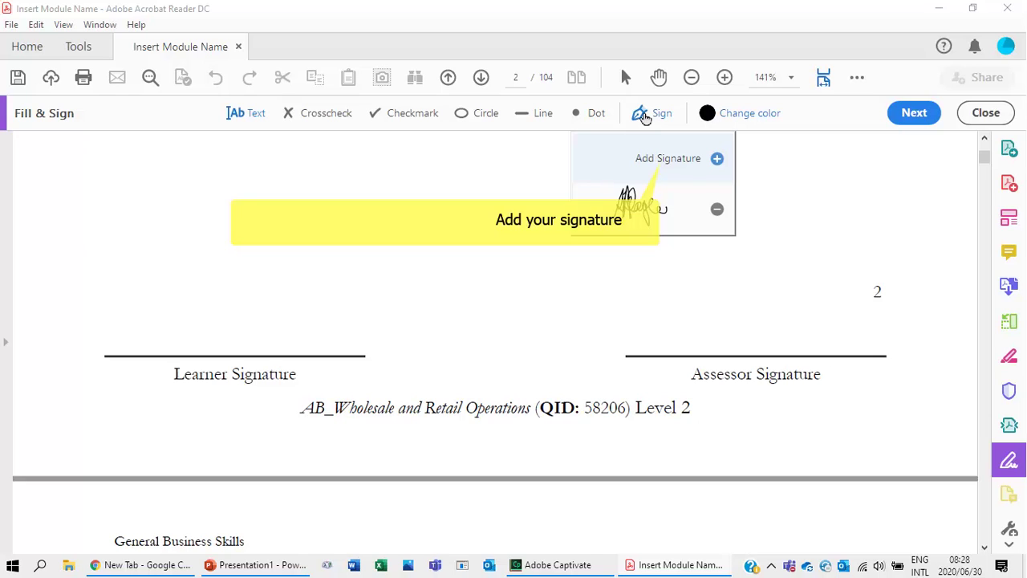
click(666, 165)
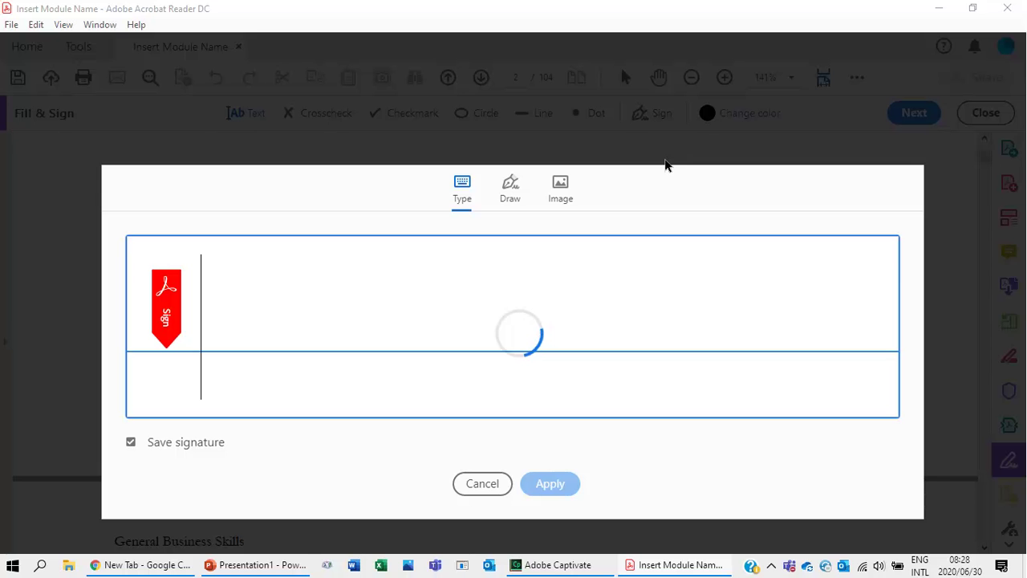
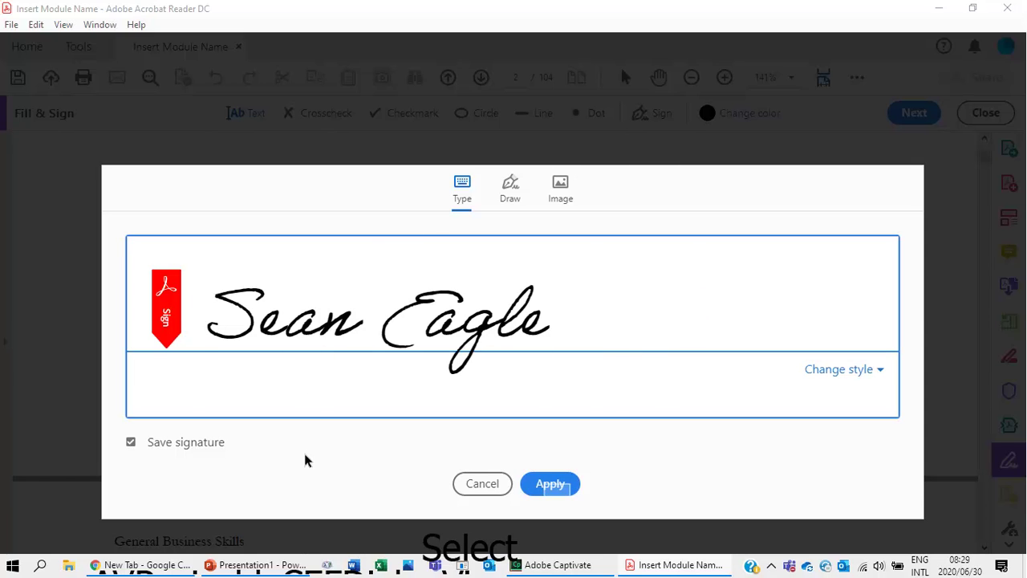
click(550, 484)
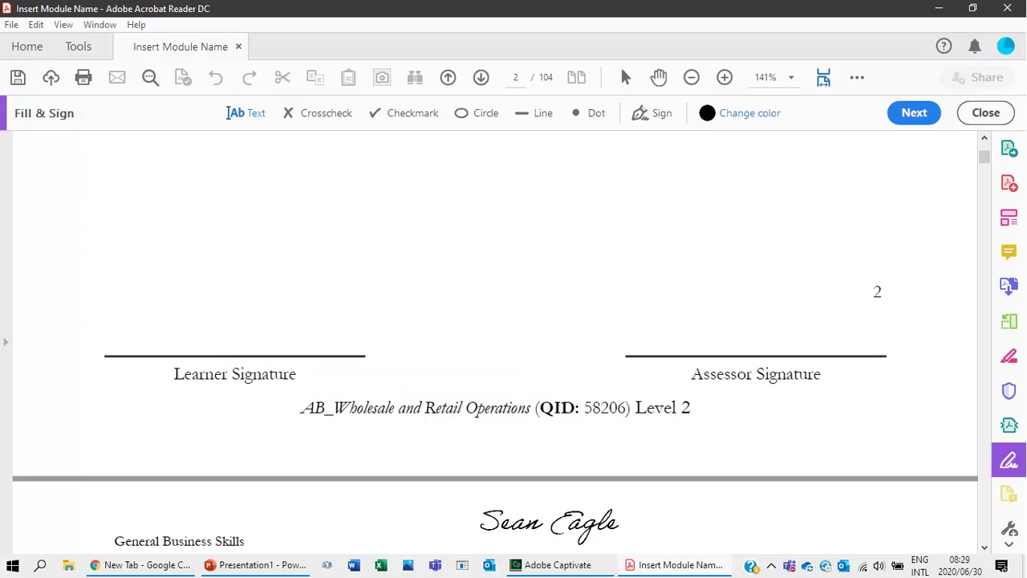
Place the typed signature on page 2's Learner Signature line, then move on to page 3.
click(214, 334)
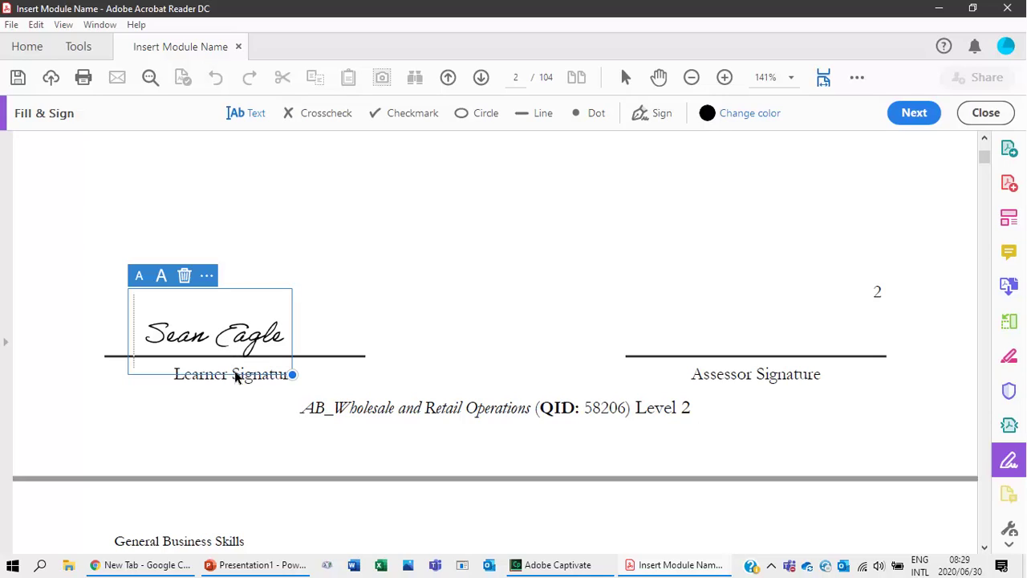
scroll(237, 412, down, 15)
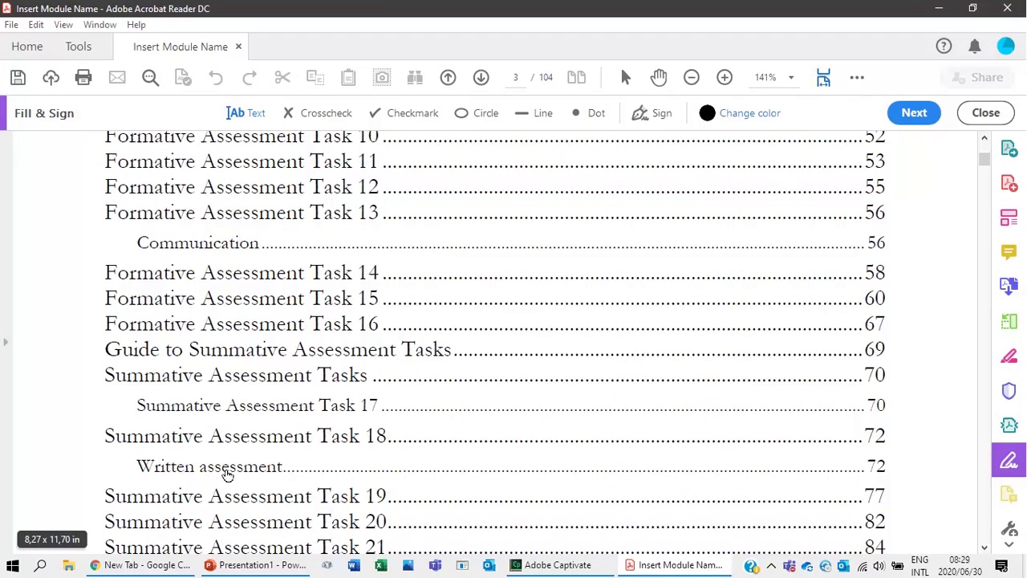
scroll(226, 476, down, 2)
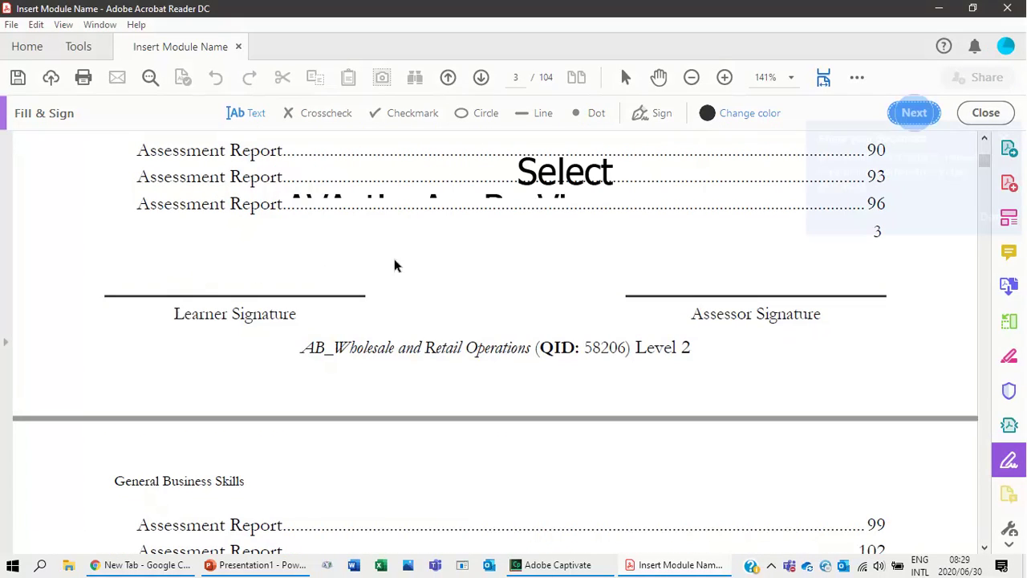
Place the saved signature on page 3's Learner Signature line.
click(658, 113)
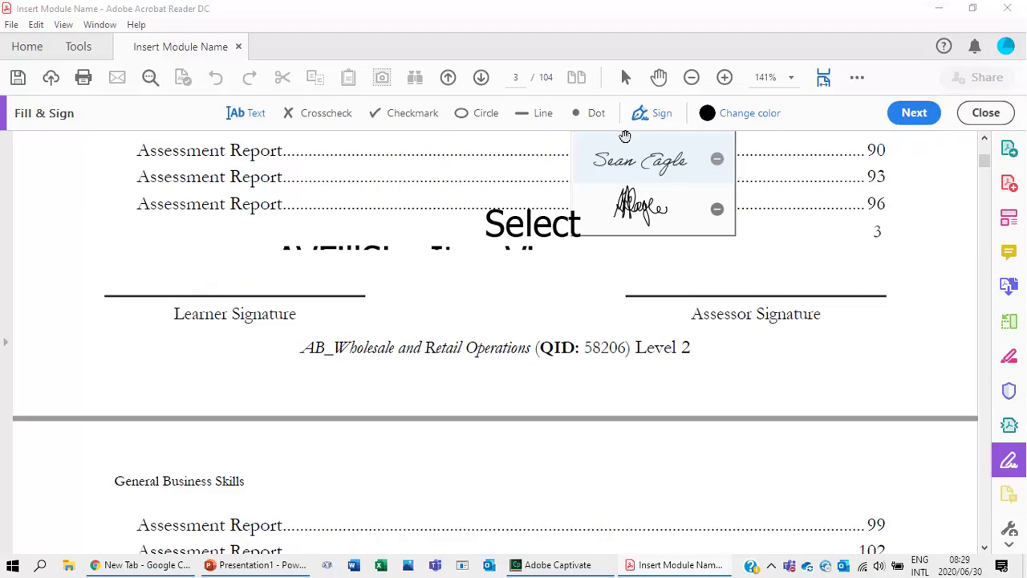
click(624, 163)
click(229, 272)
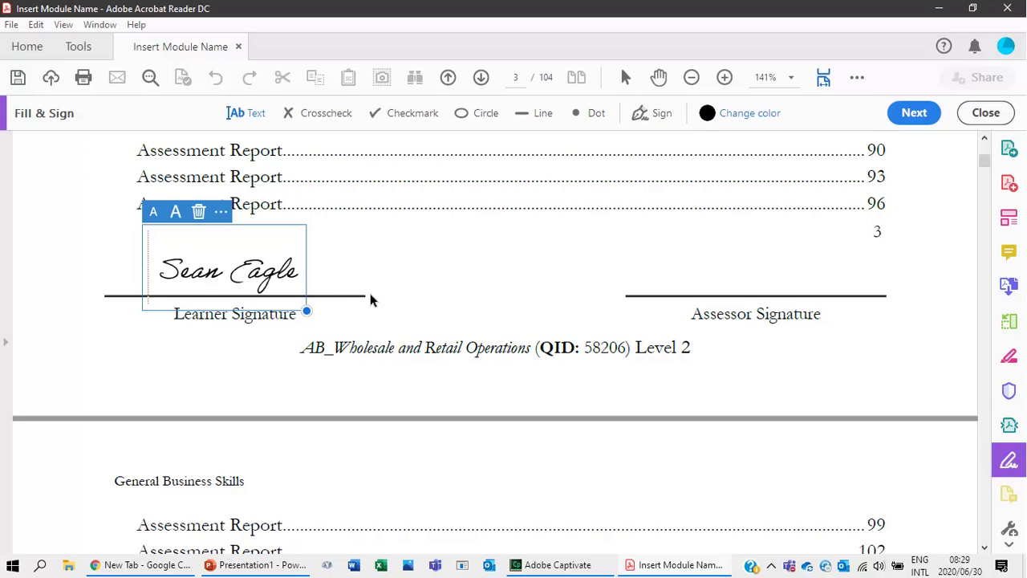
Scroll down to the Assessment Plan table on page 5.
scroll(401, 353, up, 20)
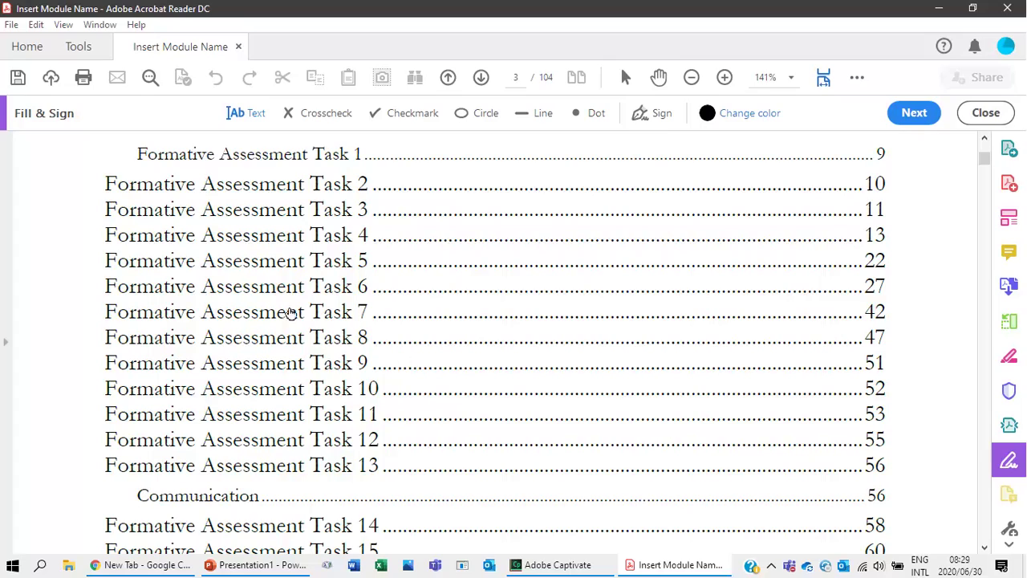
scroll(247, 350, down, 4)
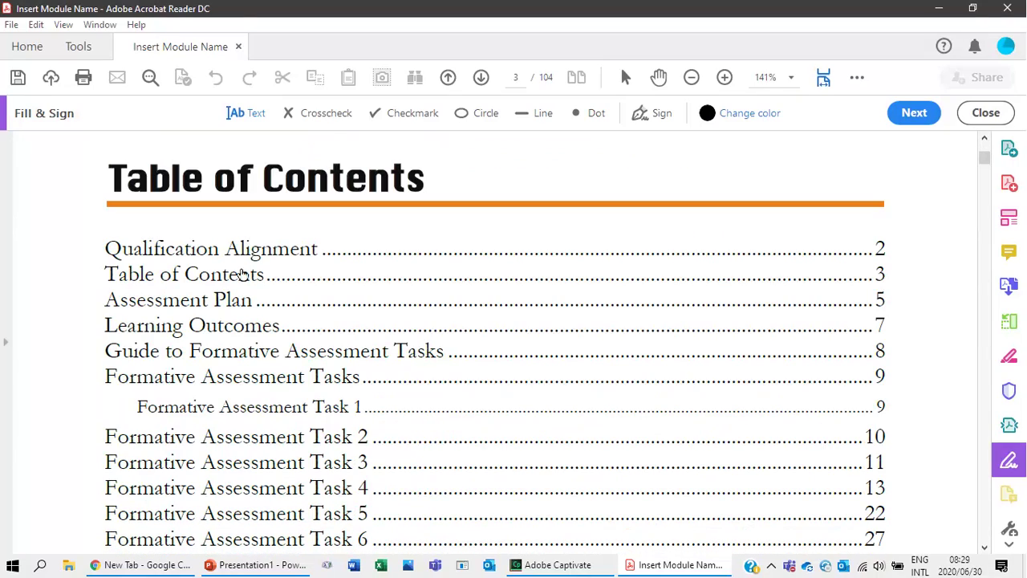
scroll(282, 506, down, 9)
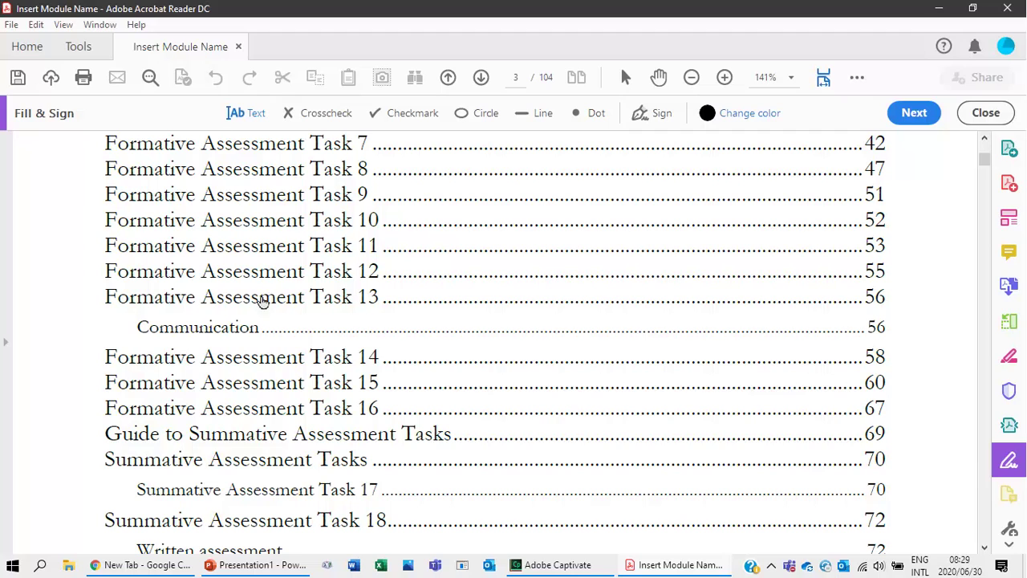
scroll(269, 411, up, 2)
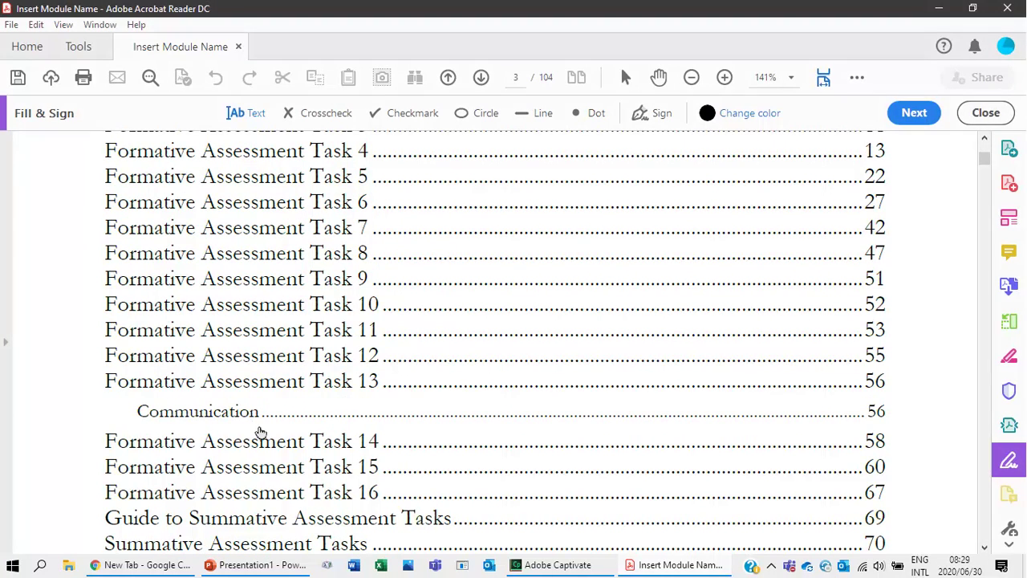
scroll(259, 431, down, 6)
scroll(291, 395, down, 8)
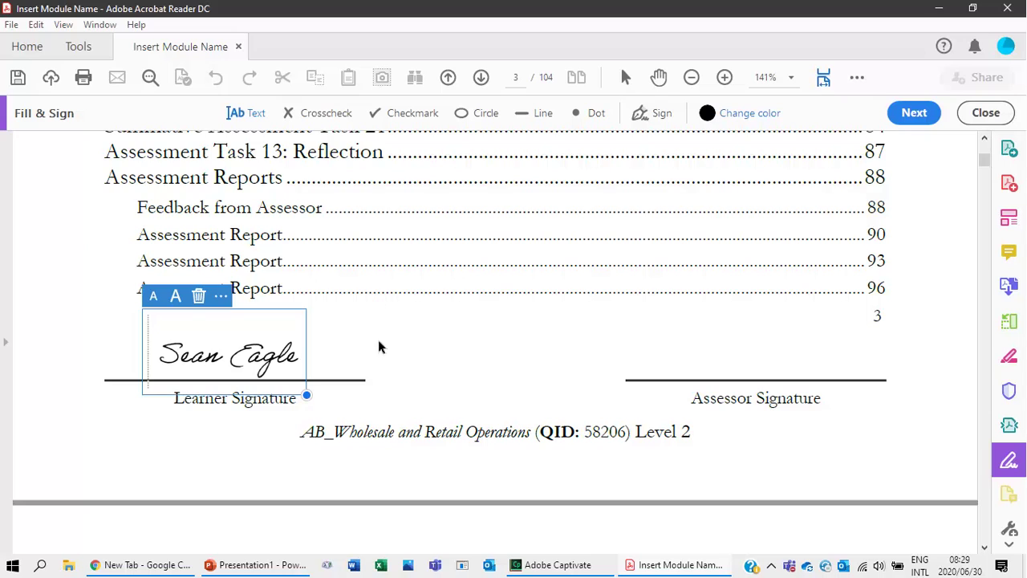
scroll(381, 379, down, 3)
scroll(364, 390, down, 3)
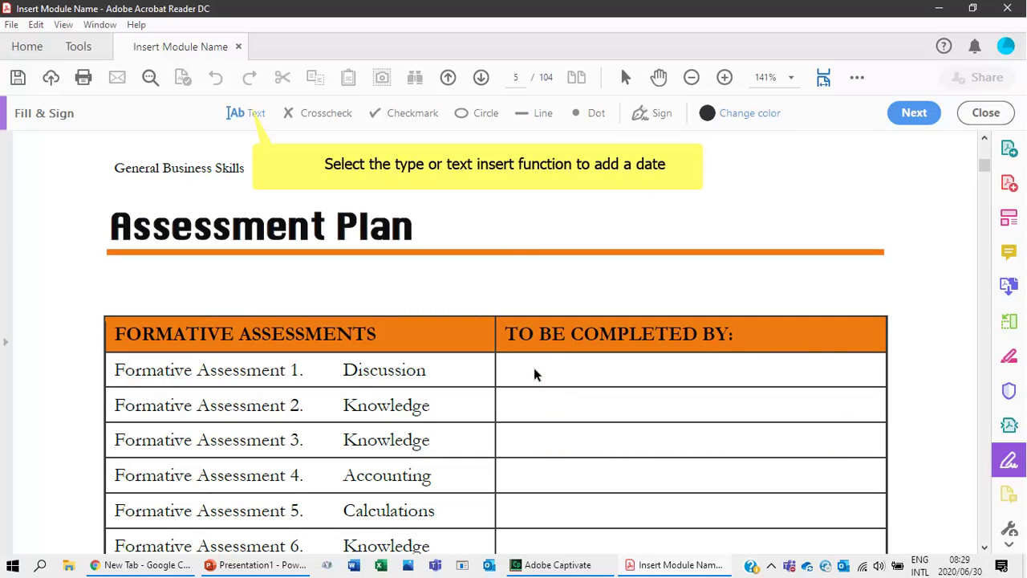
Enter '1 July 2020' as the TO BE COMPLETED BY date for Formative Assessments 1 and 3.
click(250, 112)
click(530, 365)
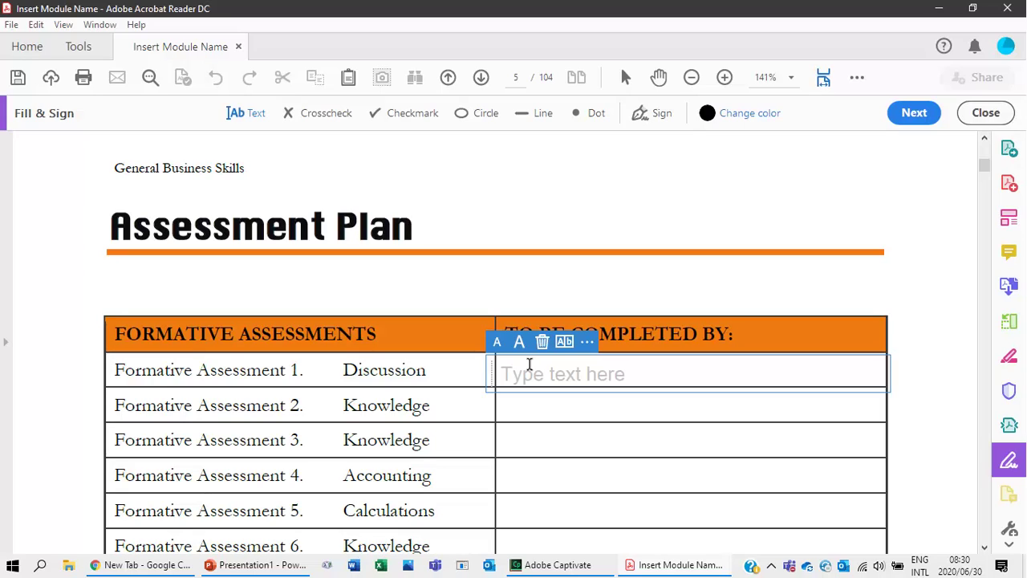
text(1)
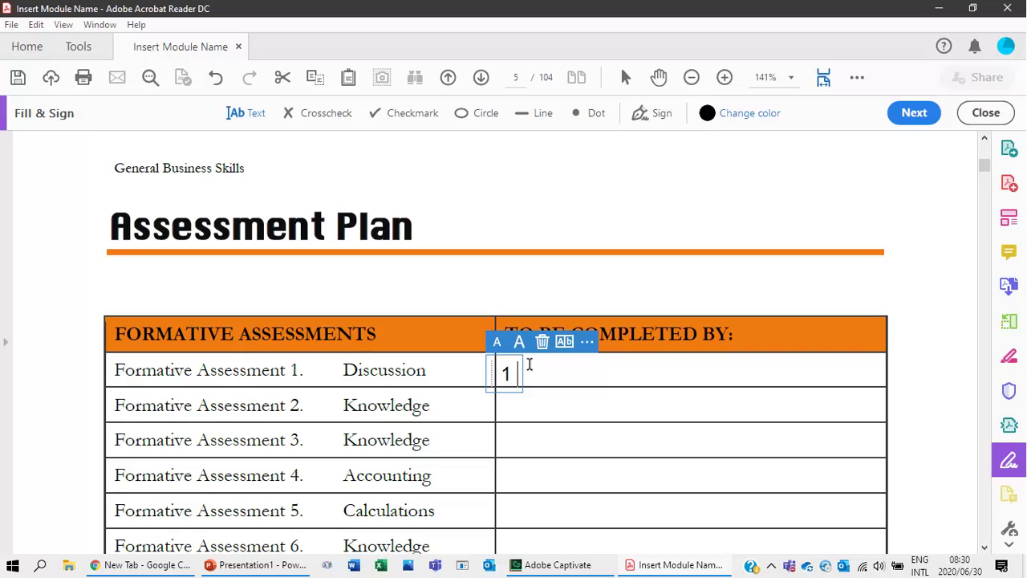
text( July 2020)
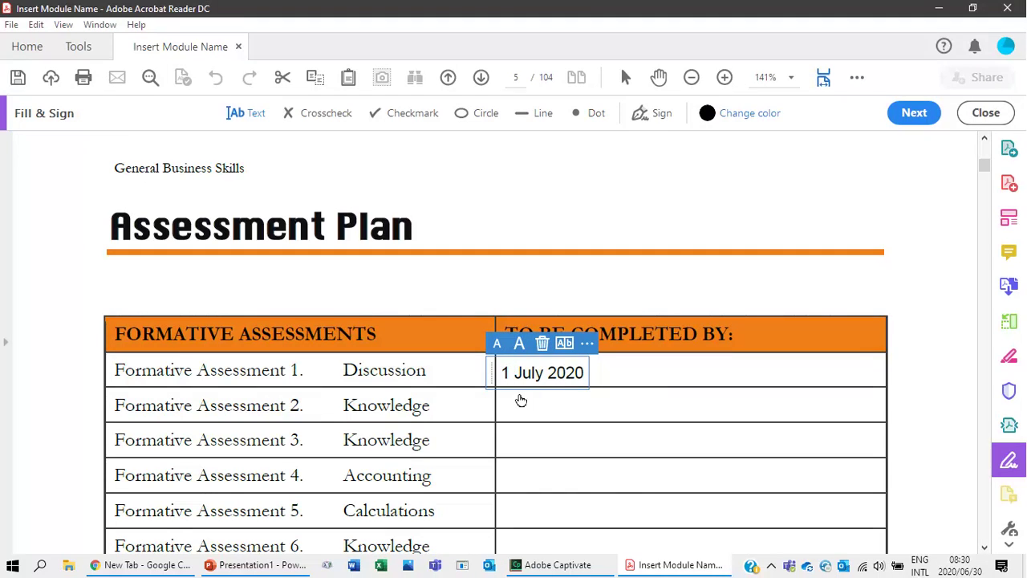
scroll(530, 413, down, 1)
key(ctrl+v)
scroll(546, 490, down, 2)
scroll(544, 498, up, 1)
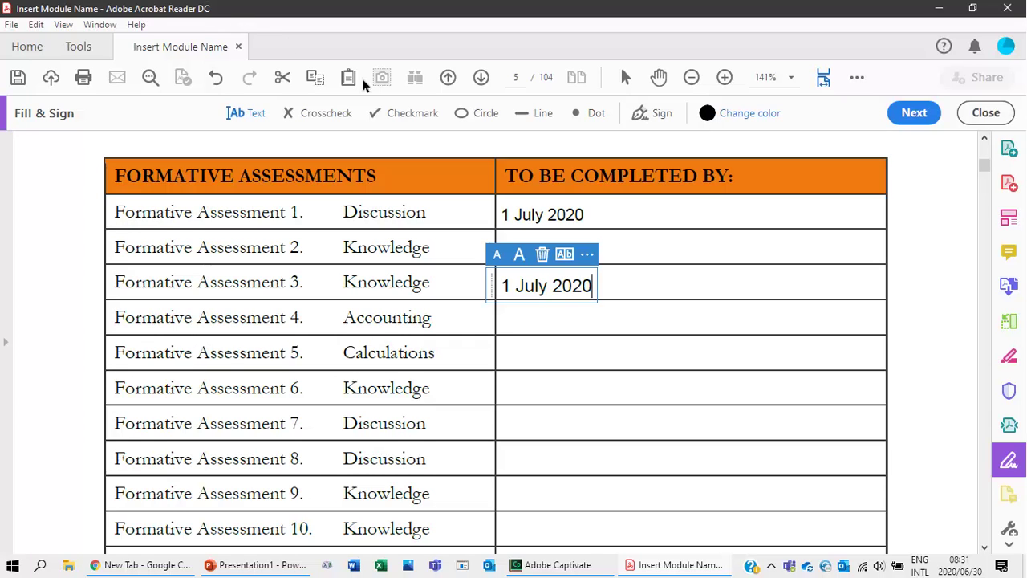
Scroll past the Summative Assessments table to page 6's Candidate, Assessor and Moderator table.
scroll(491, 353, down, 9)
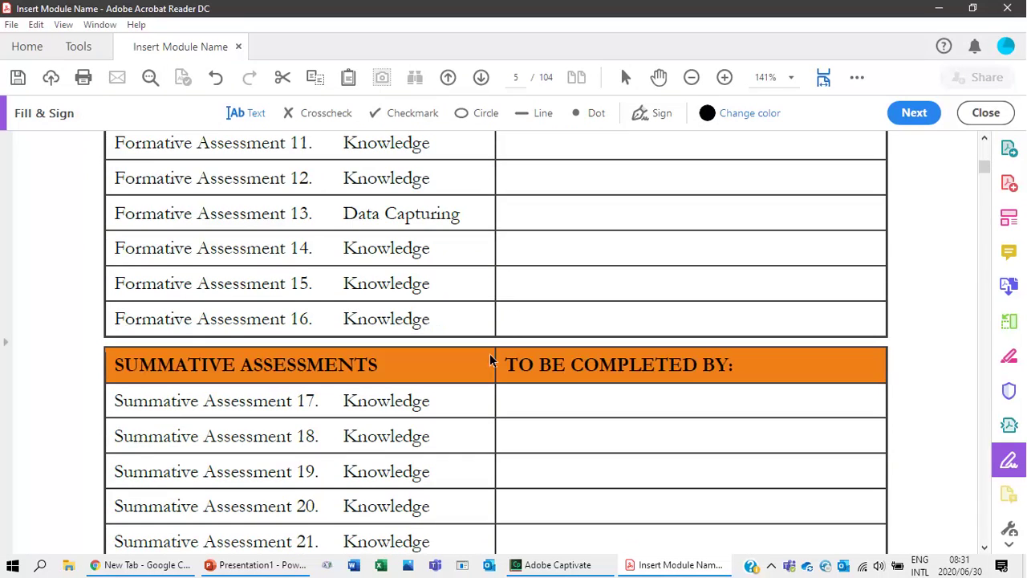
scroll(477, 356, down, 6)
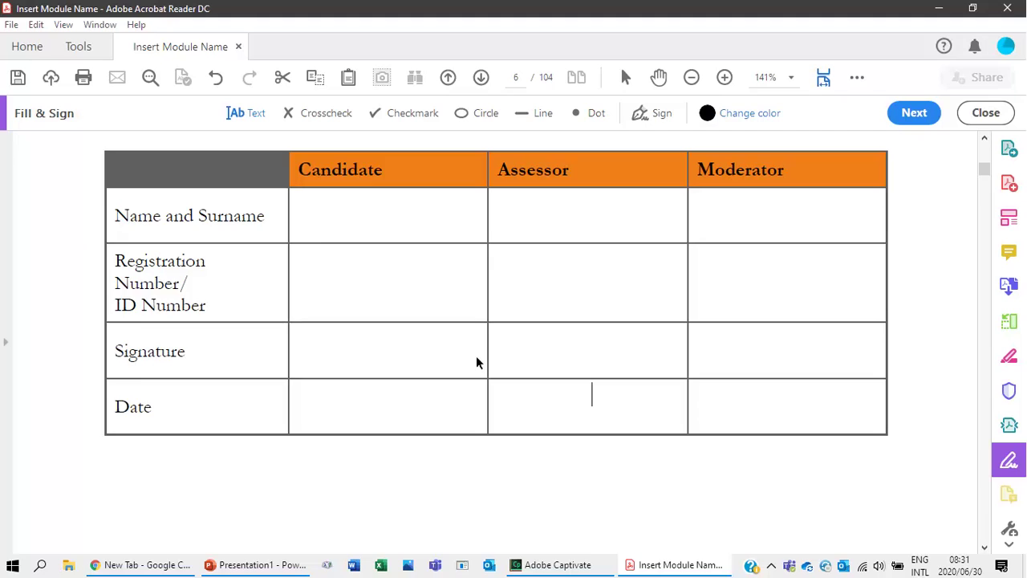
scroll(200, 384, up, 2)
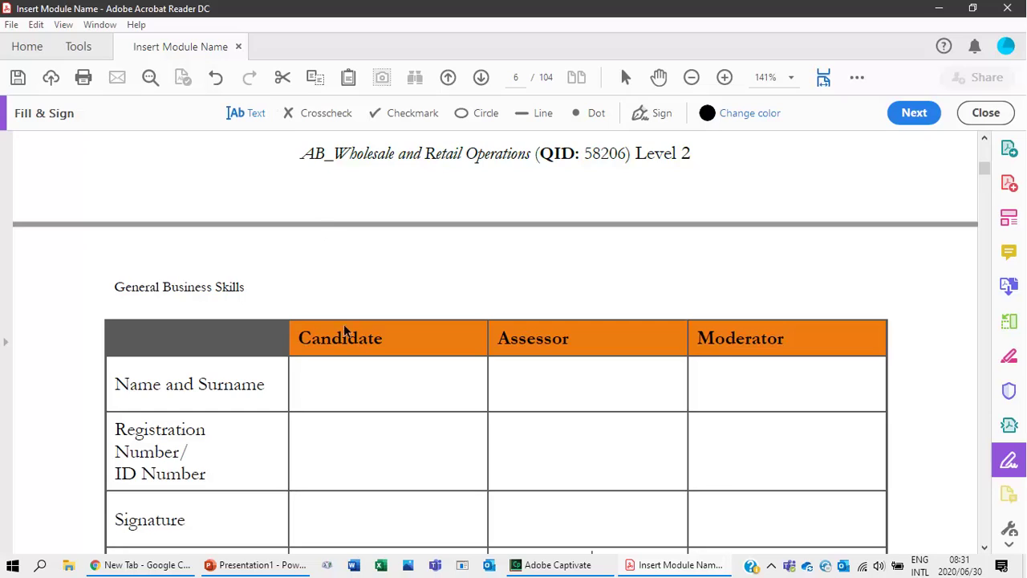
scroll(346, 380, down, 1)
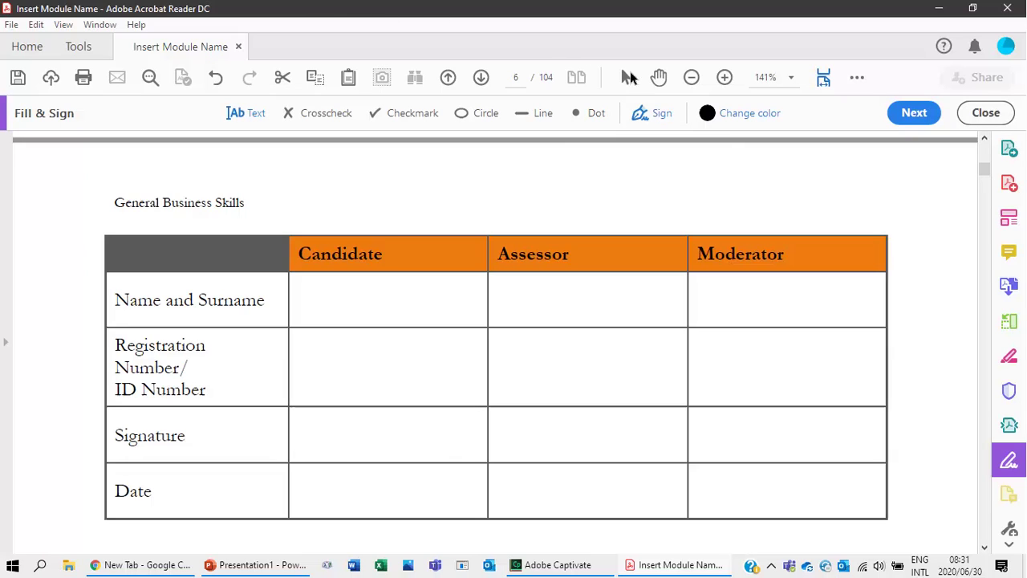
Place the saved signature in the Candidate column and type the candidate's ID number in its cell.
click(652, 114)
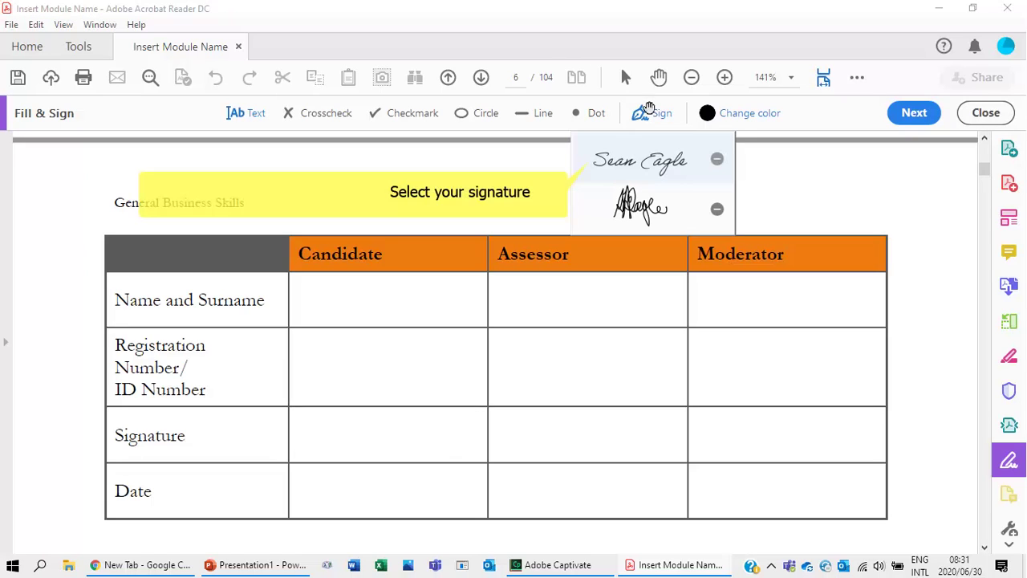
click(650, 160)
click(383, 299)
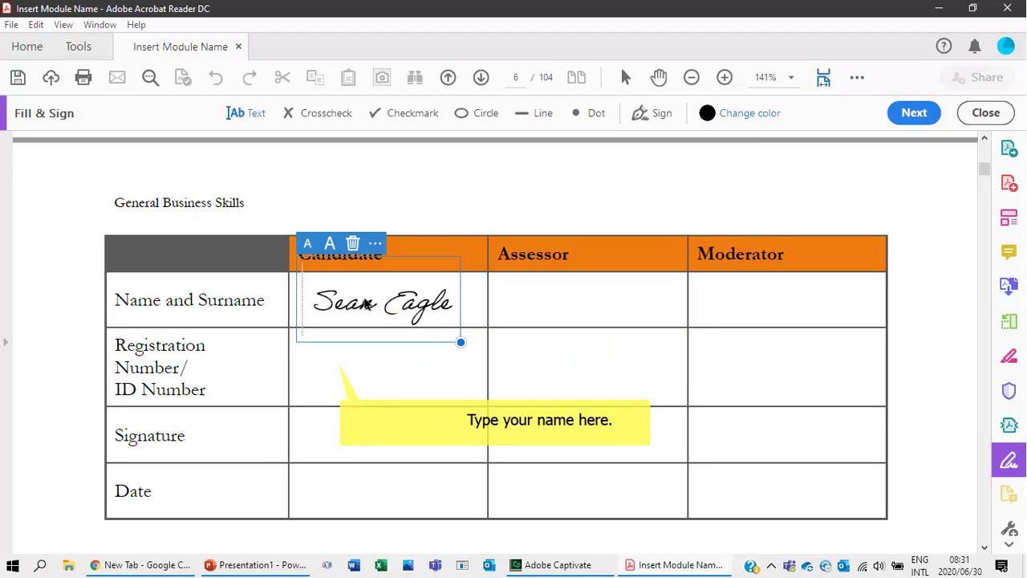
click(328, 360)
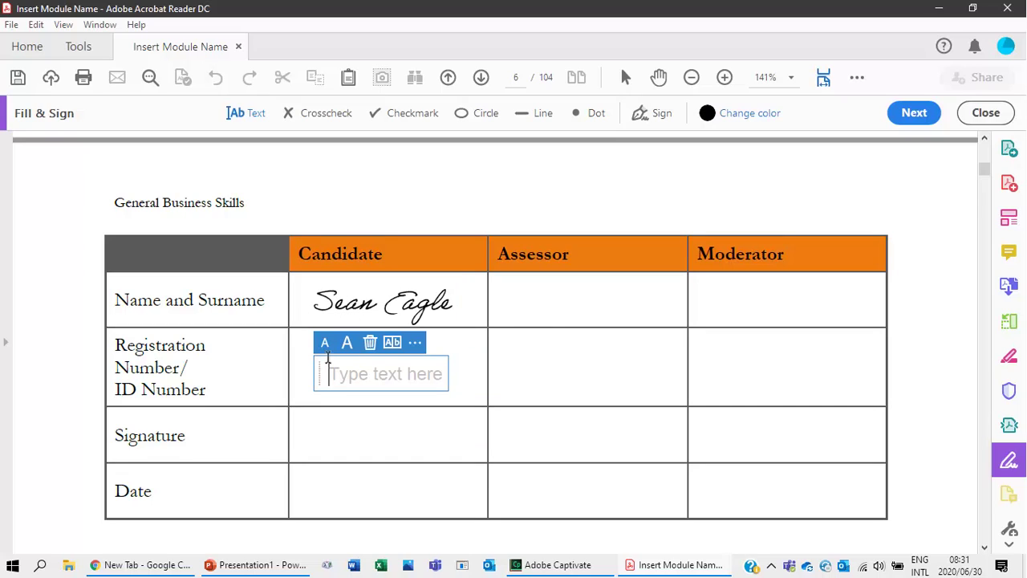
text(5555555555)
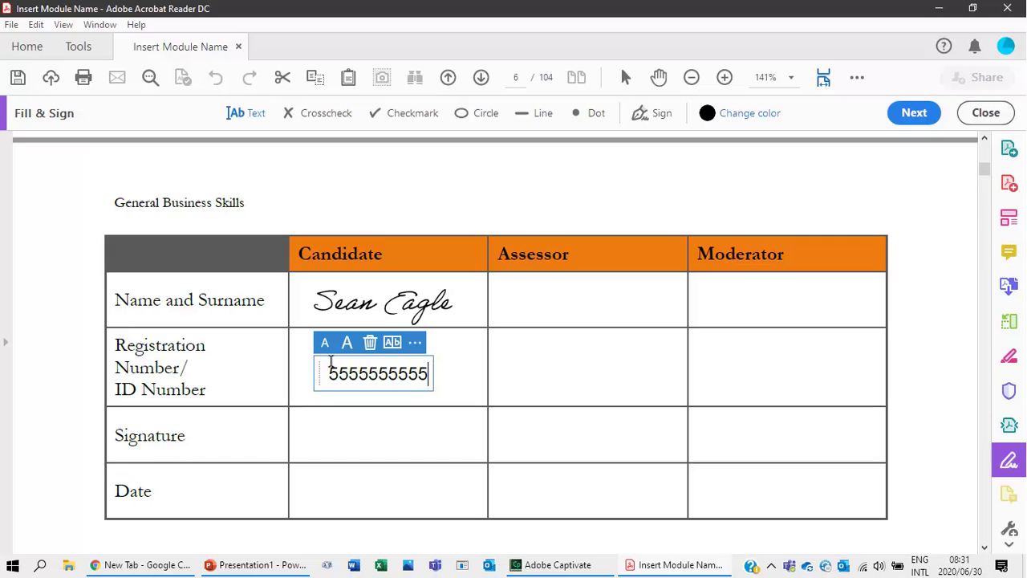
text(555555)
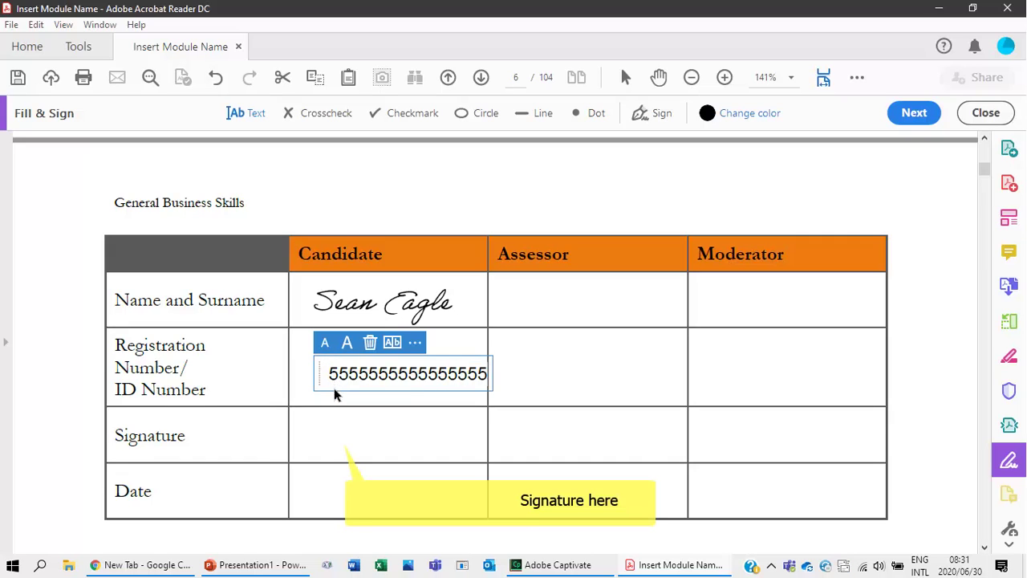
Move the signature down into the Candidate Signature row.
click(333, 435)
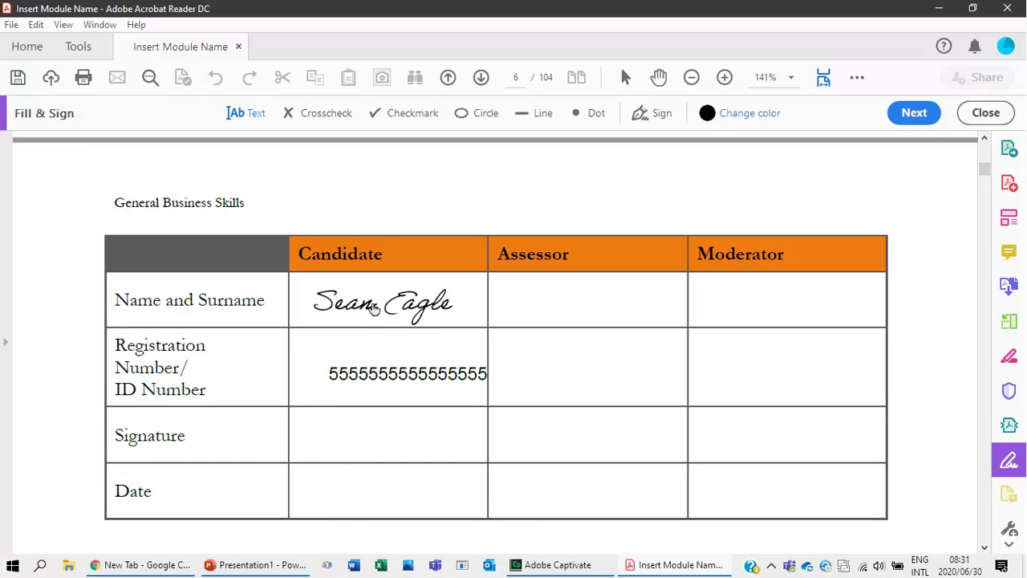
mouse_move(373, 308)
mouse_down()
mouse_move(364, 366)
mouse_move(383, 457)
mouse_move(368, 444)
mouse_up()
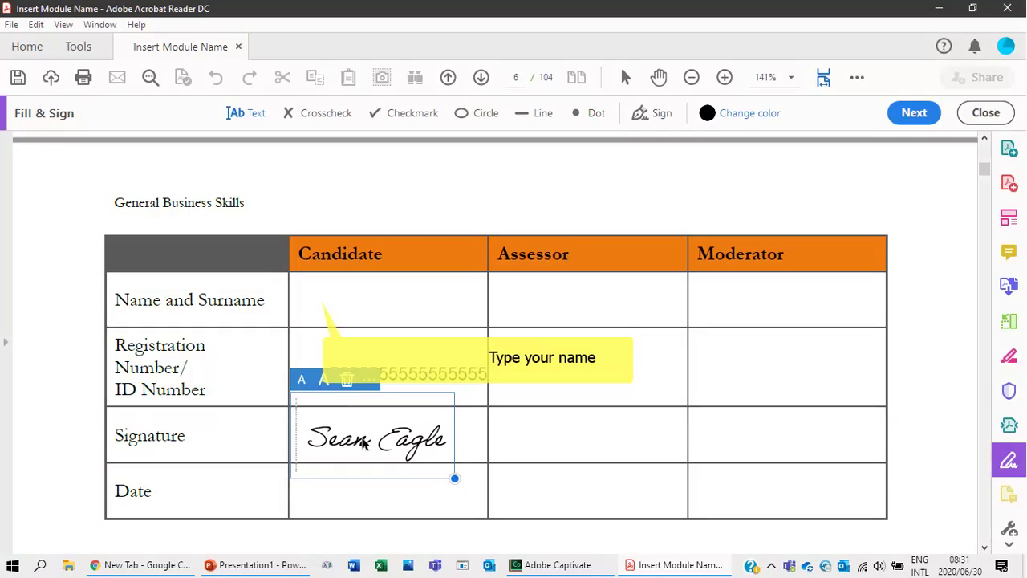
click(314, 298)
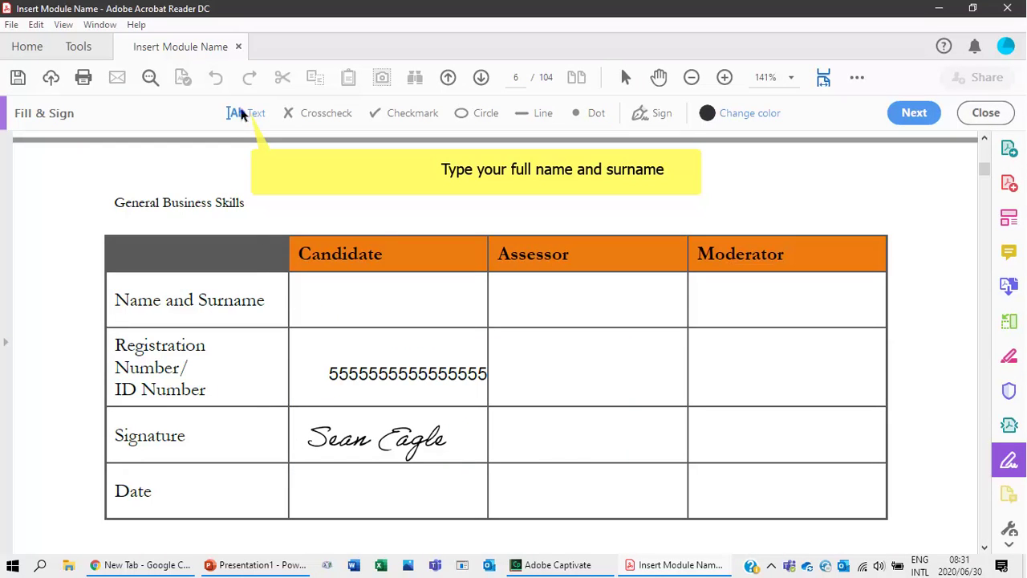
Type the candidate's full name and the date '2 July 2020' into the Candidate column.
click(317, 314)
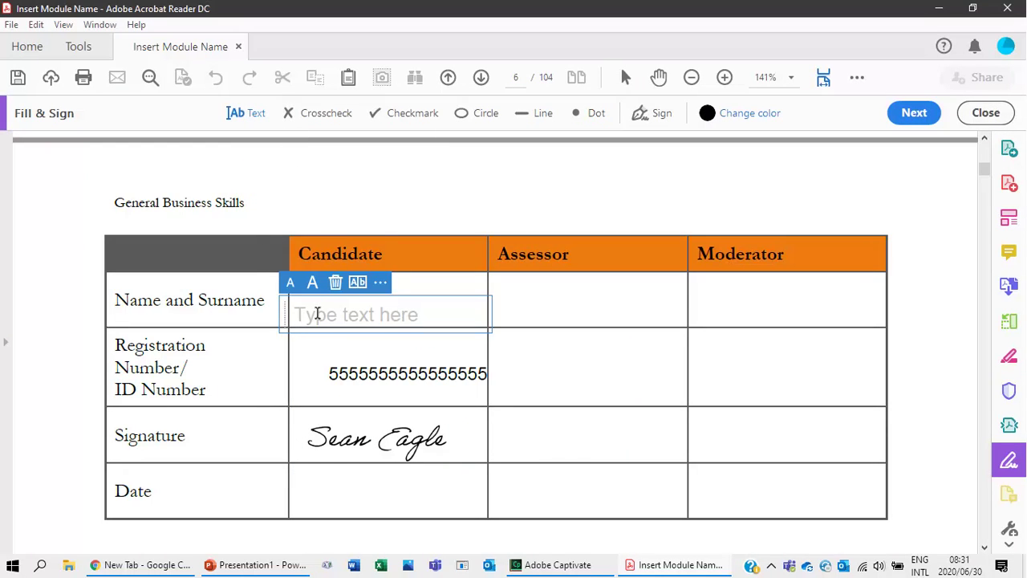
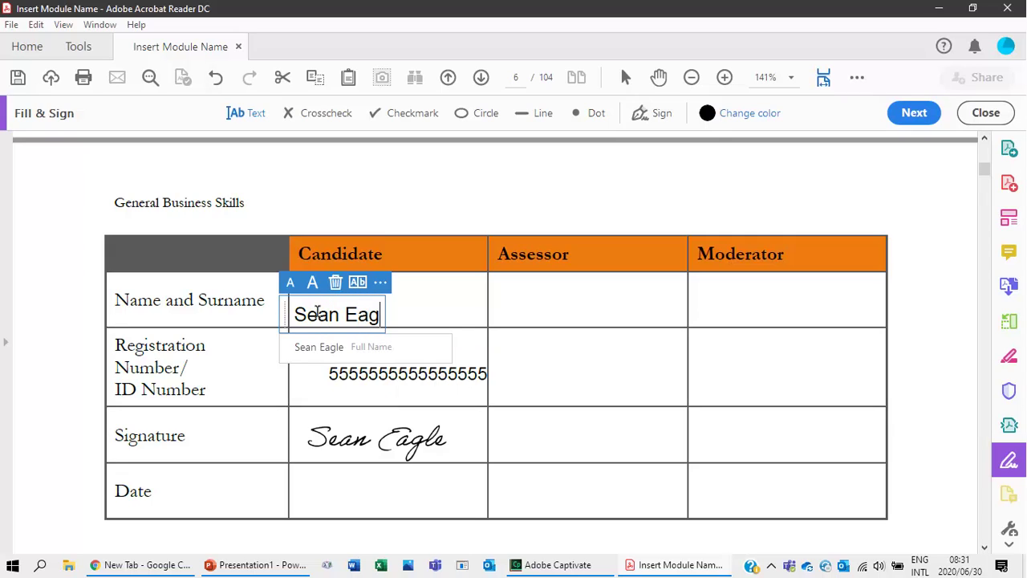
click(341, 483)
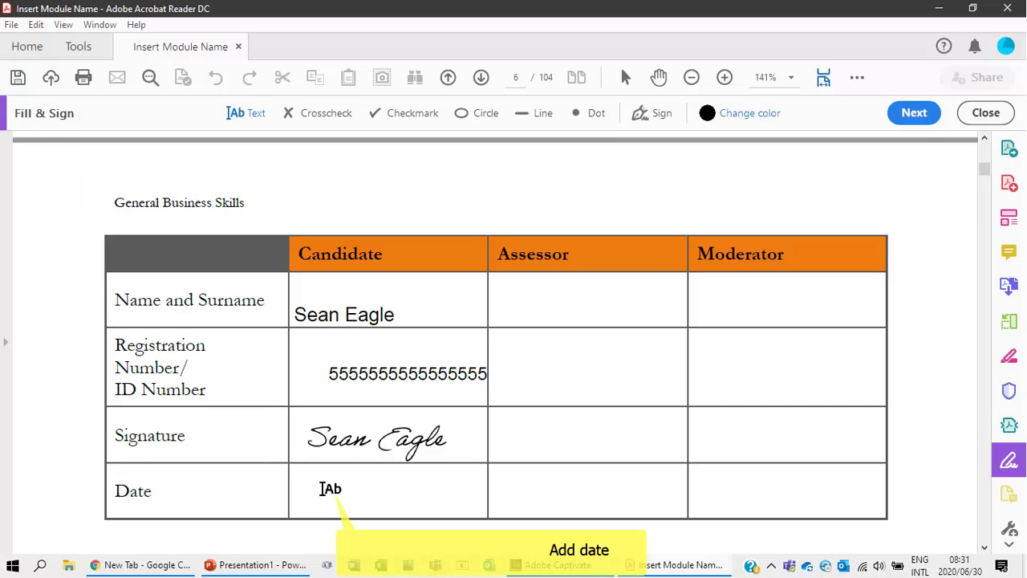
click(323, 489)
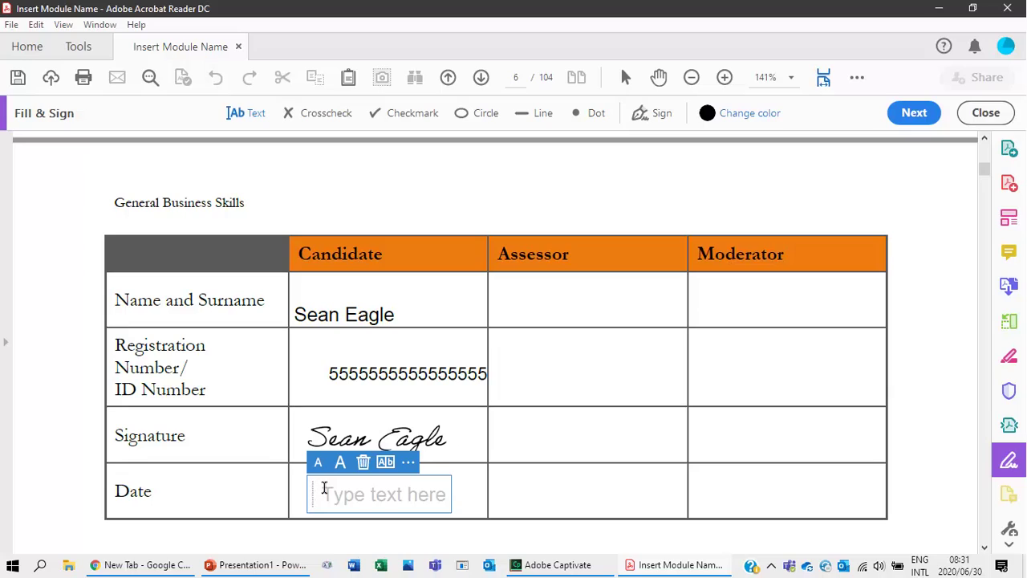
text(2)
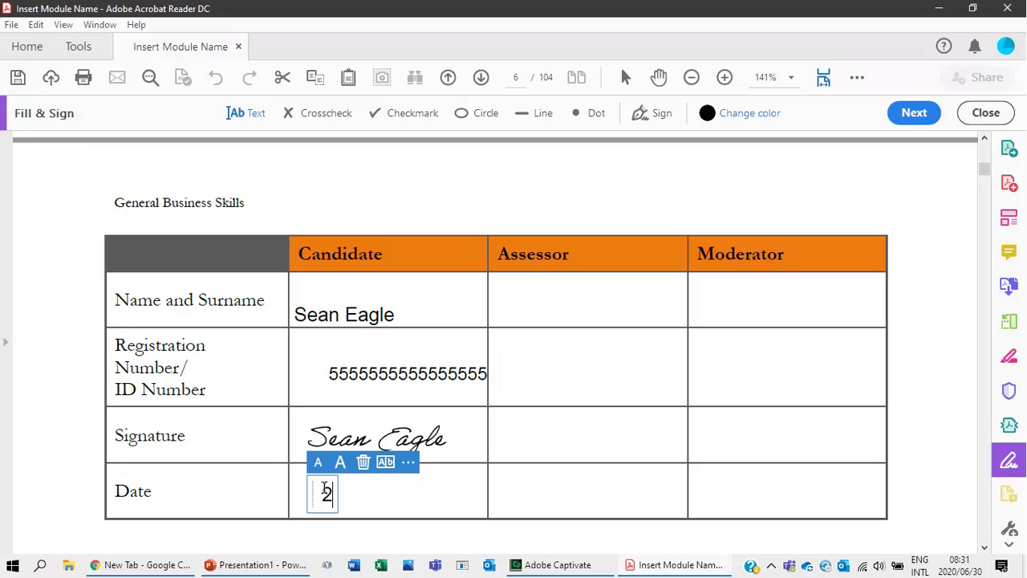
text( Ju)
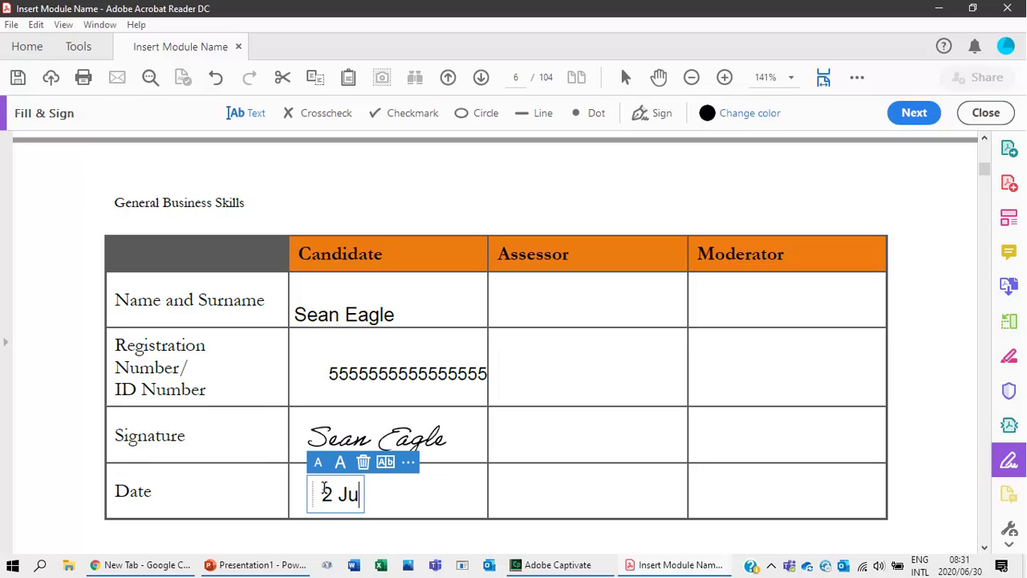
text(ly 202)
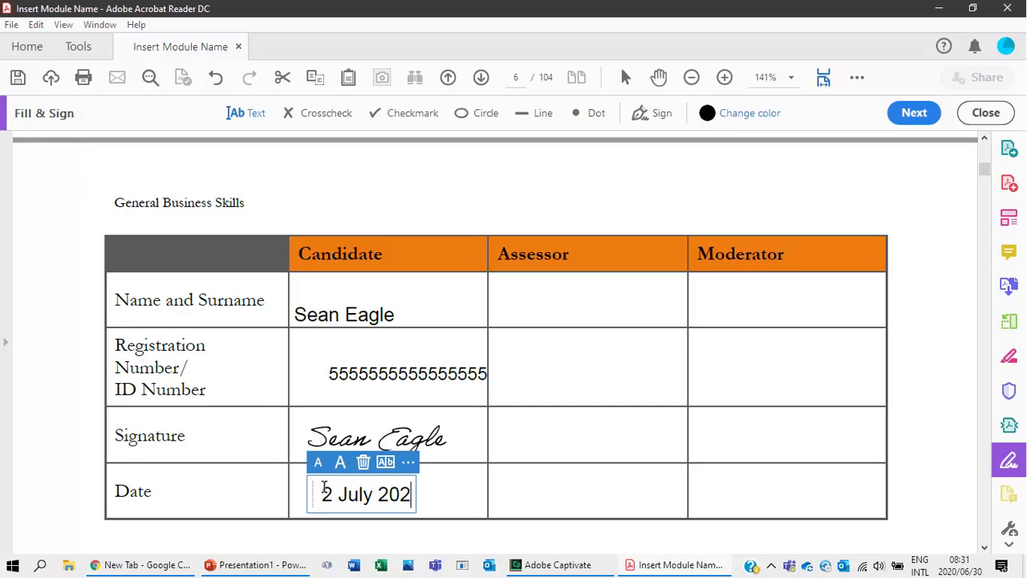
text(0)
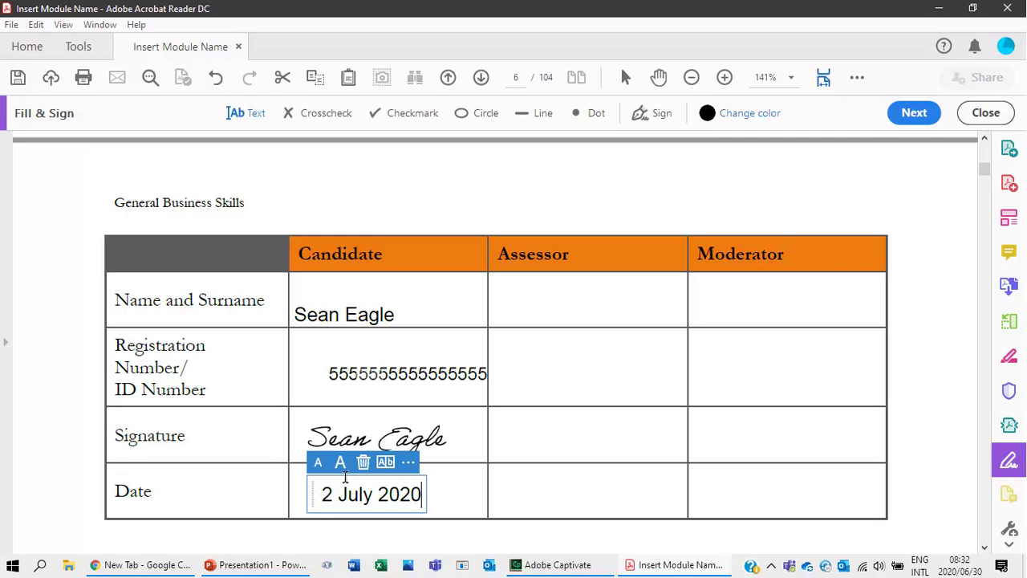
Shift the ID number text box left so it fits inside its cell.
click(366, 383)
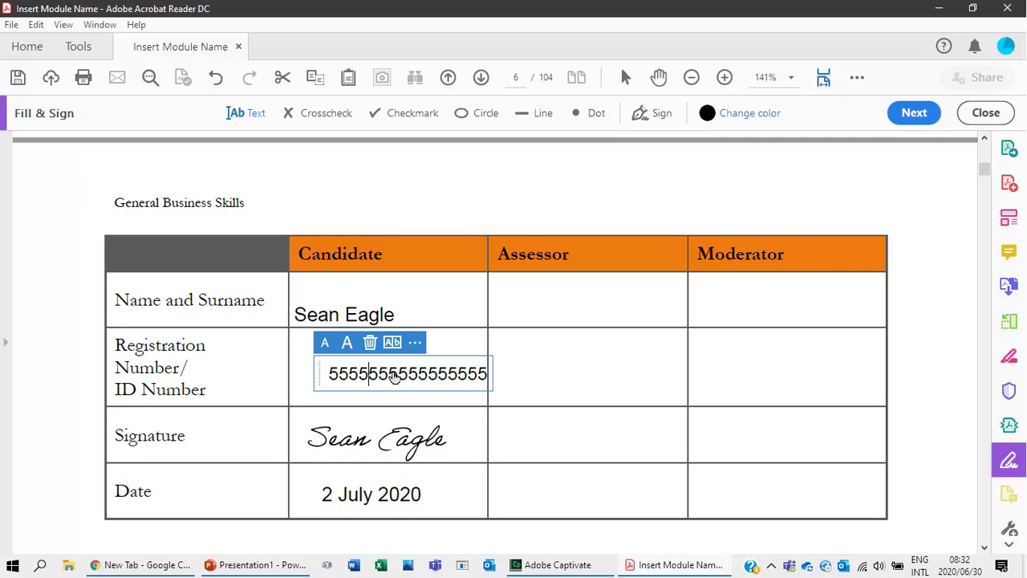
click(413, 348)
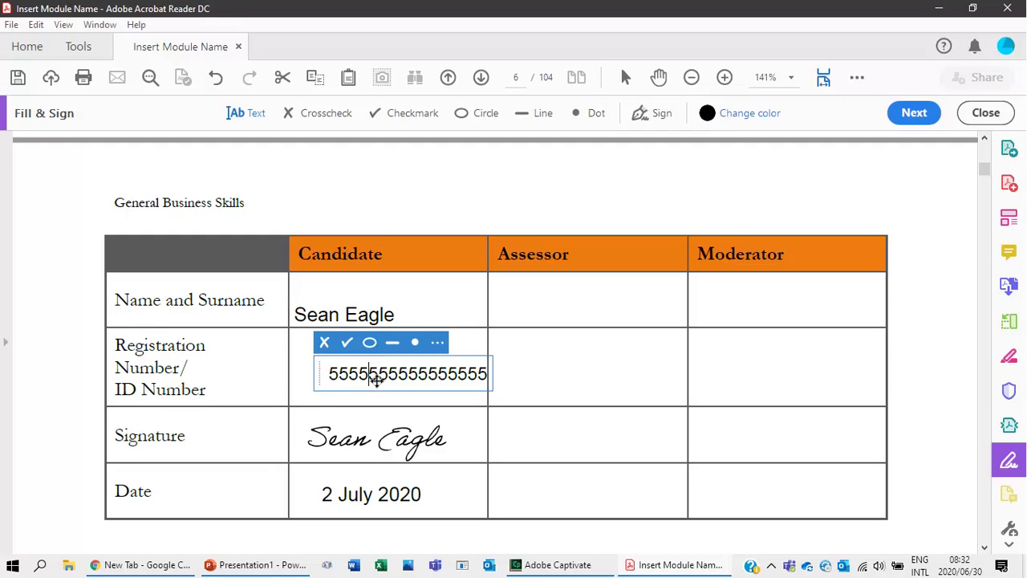
drag(372, 370, 364, 377)
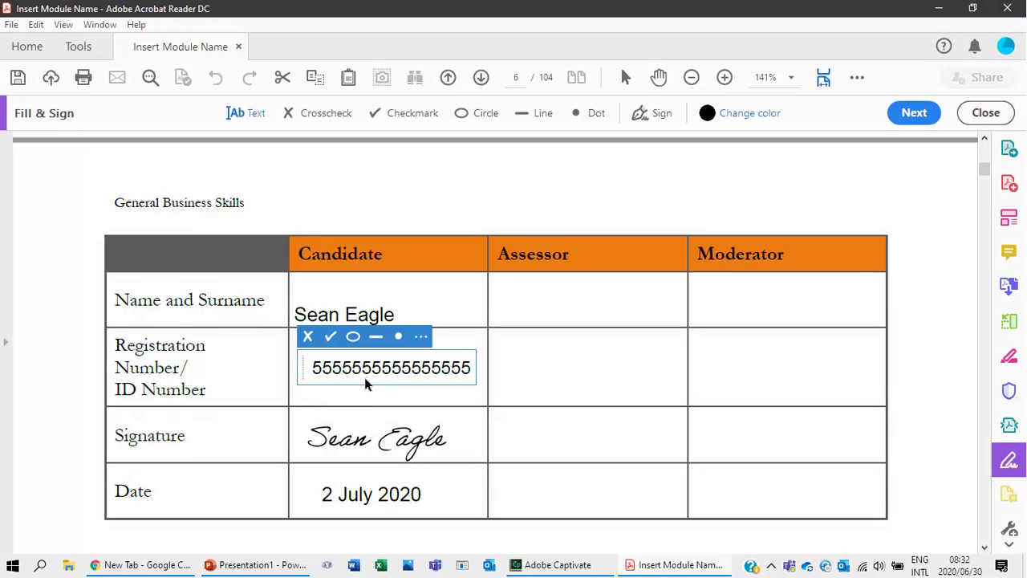
click(534, 436)
Place the saved typed signature above the Learner Signature line at the bottom of page 6.
scroll(364, 434, down, 10)
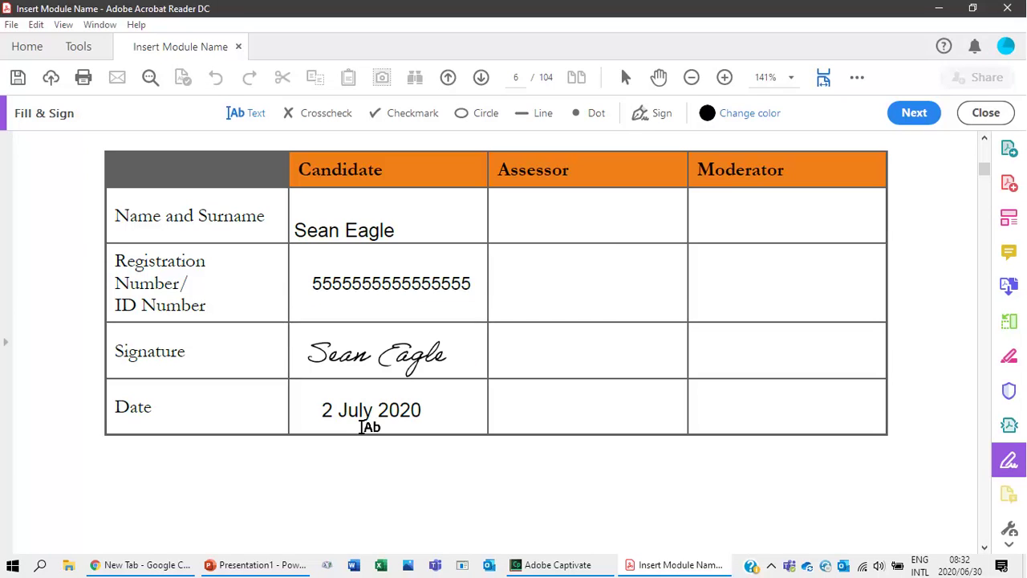
scroll(357, 441, down, 5)
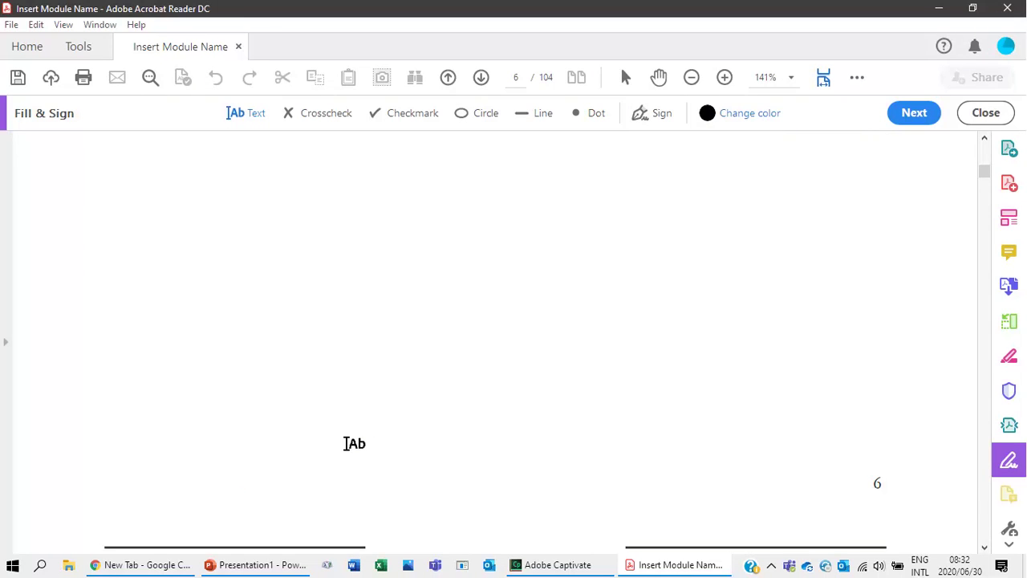
click(200, 355)
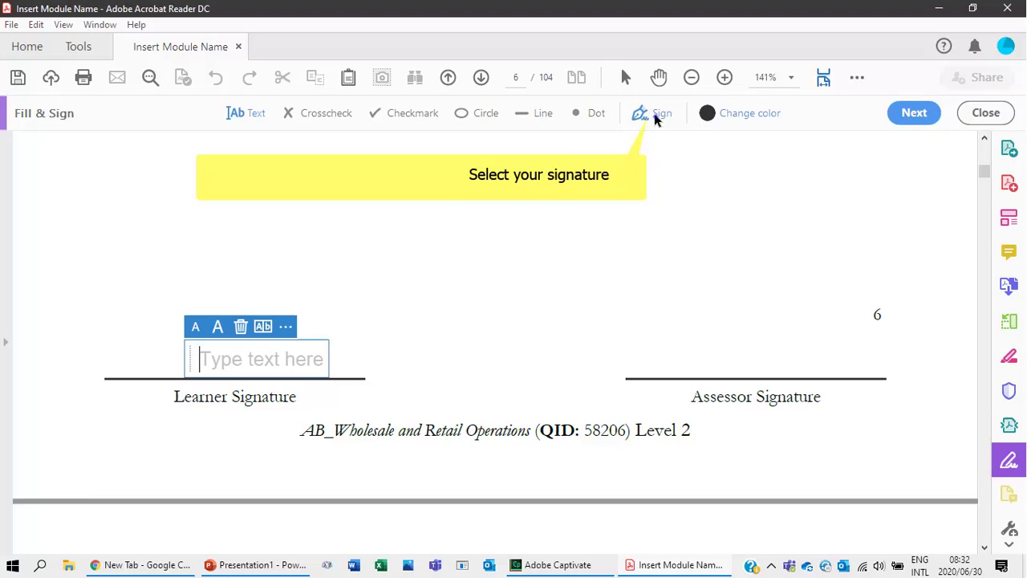
click(655, 118)
click(630, 158)
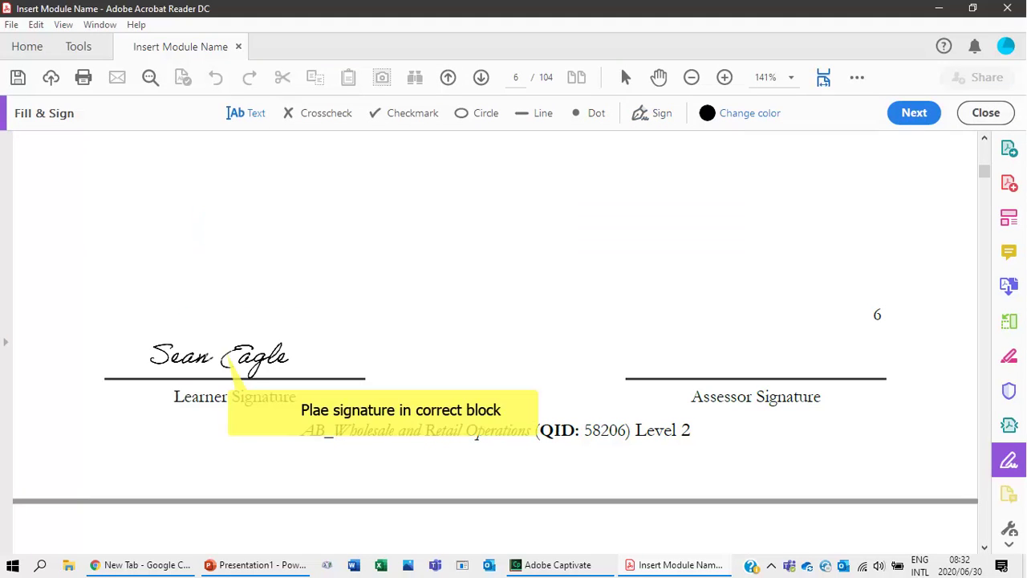
click(222, 356)
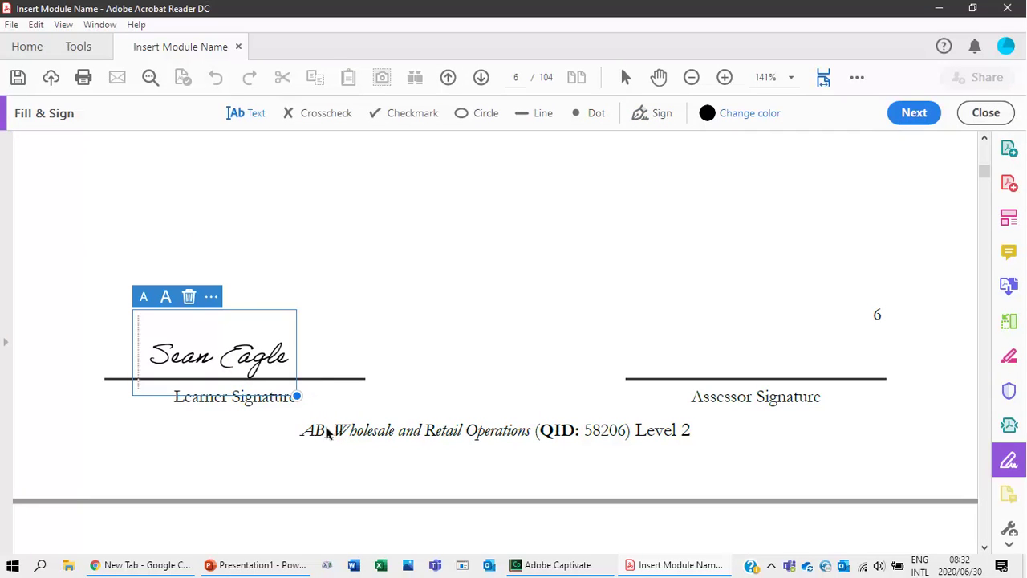
scroll(327, 436, down, 7)
scroll(213, 393, up, 2)
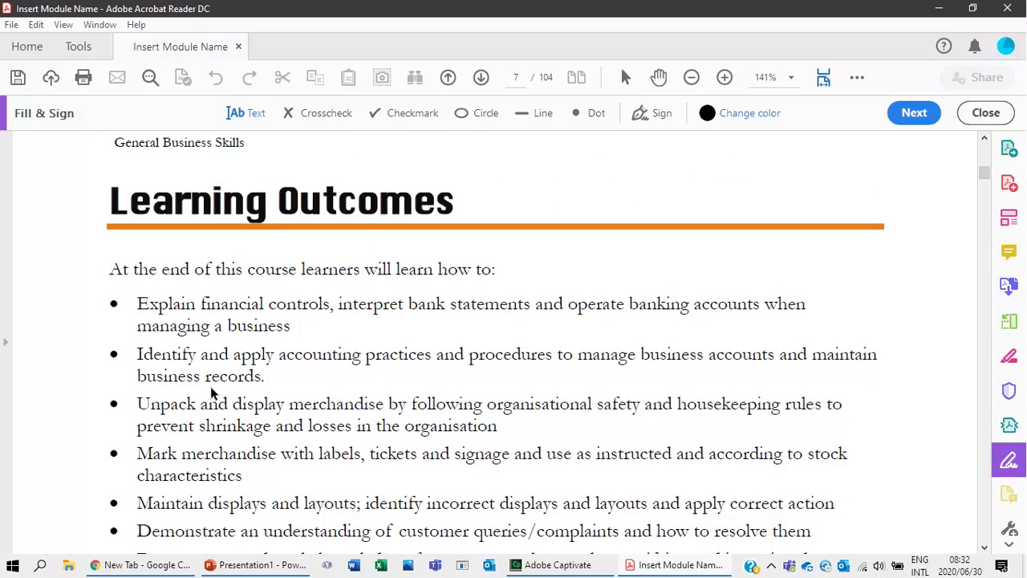
scroll(211, 390, down, 3)
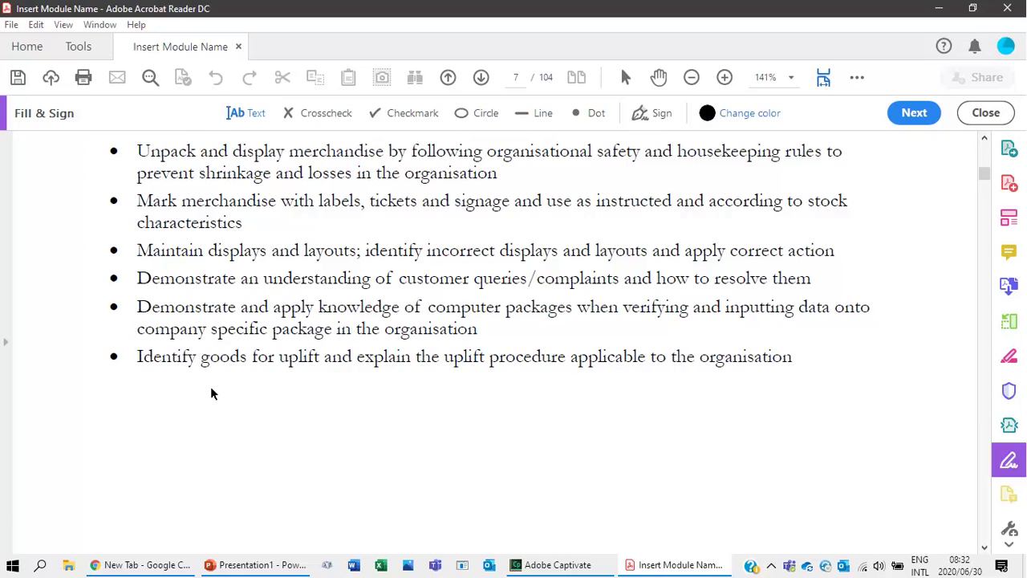
scroll(211, 386, down, 2)
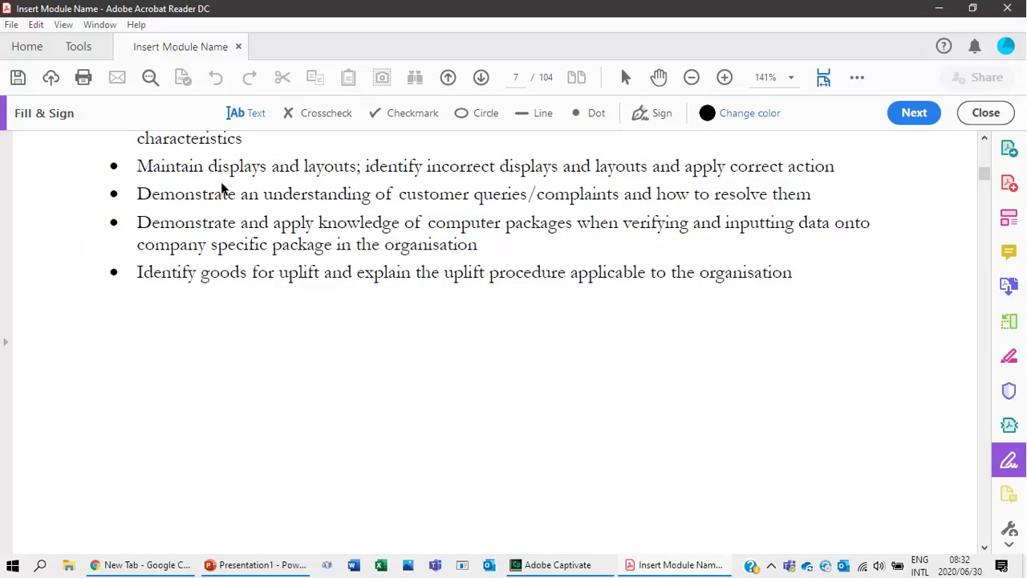
scroll(236, 328, up, 6)
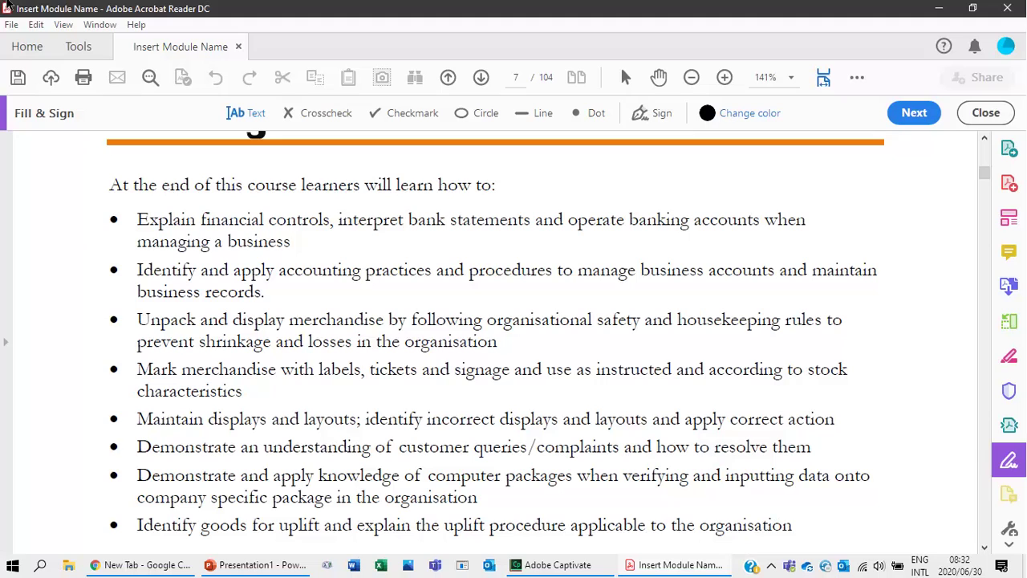
scroll(214, 345, down, 20)
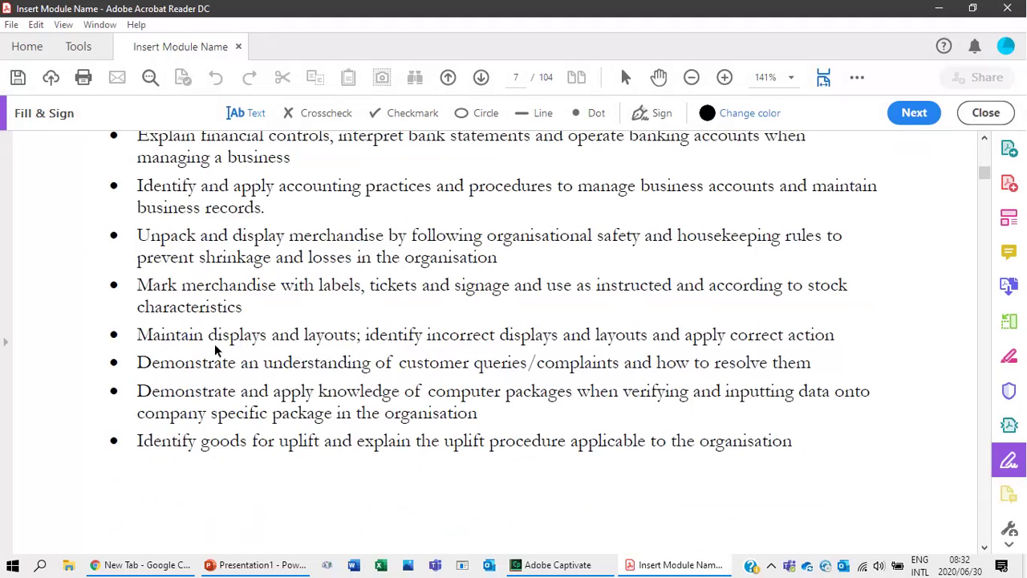
scroll(220, 333, up, 4)
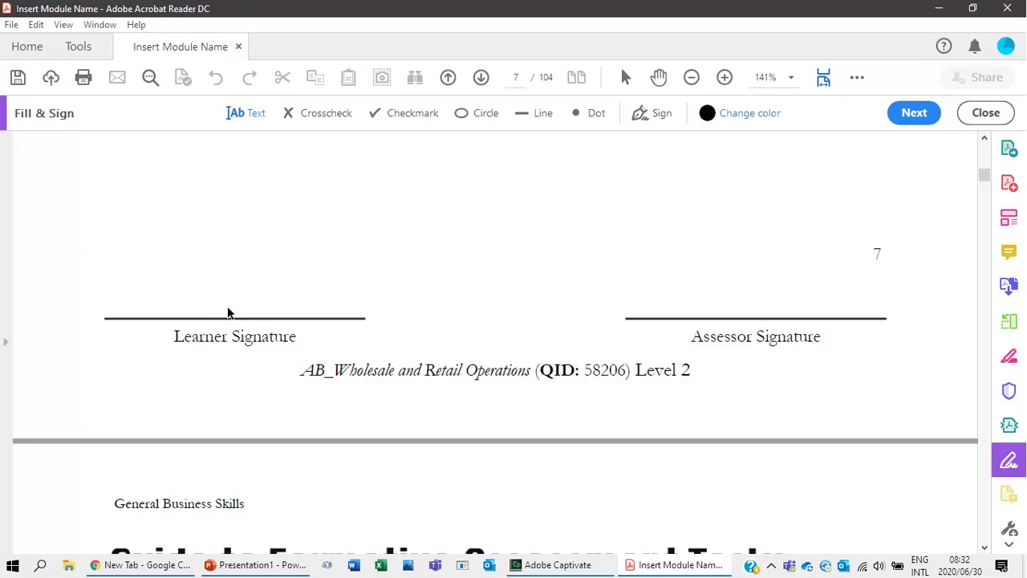
scroll(240, 367, down, 6)
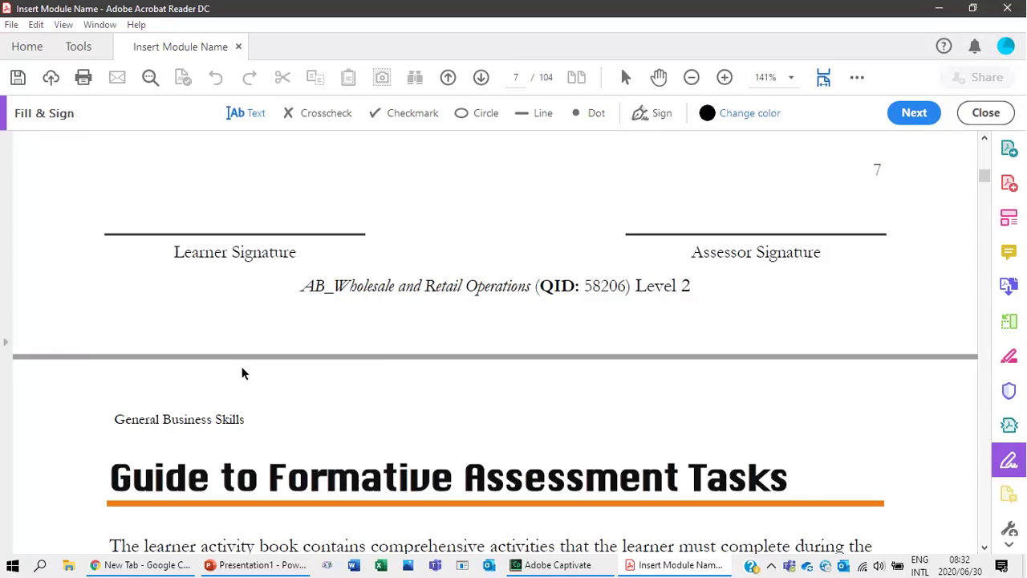
scroll(242, 369, down, 4)
scroll(242, 366, up, 2)
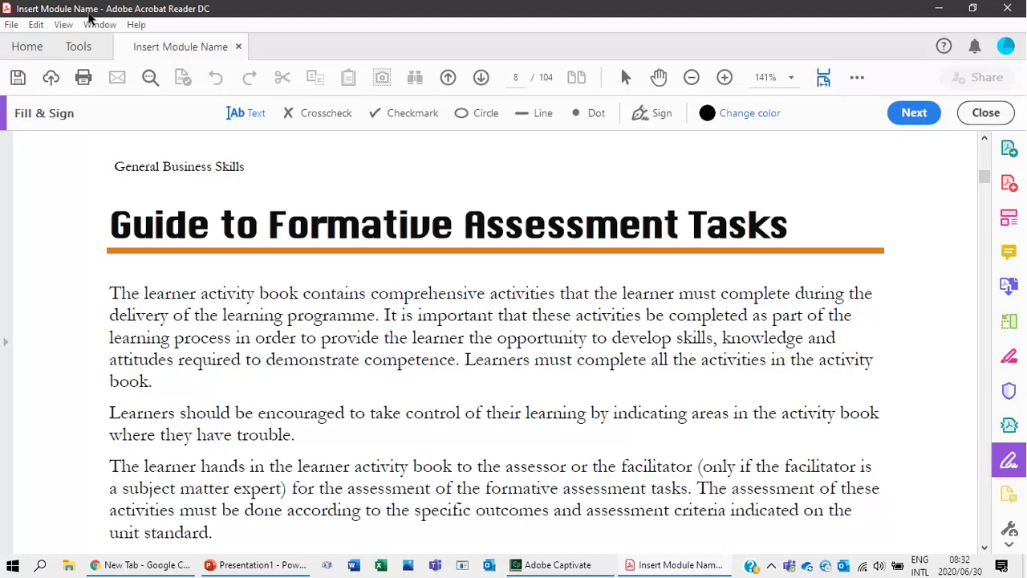
Scroll past page 8 to page 9's Task 1, the group discussion on opening a banking account.
scroll(228, 329, down, 4)
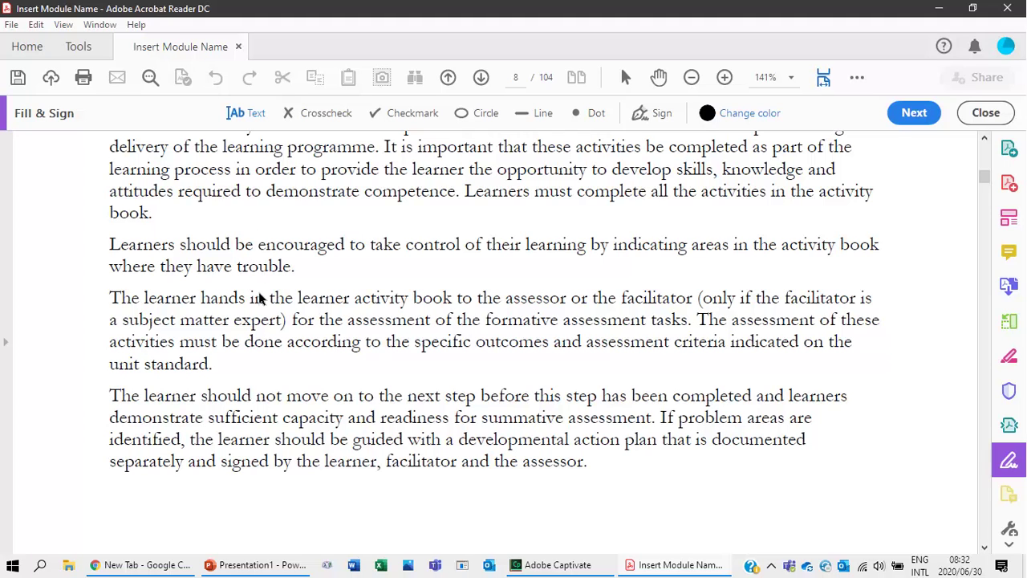
scroll(258, 299, up, 4)
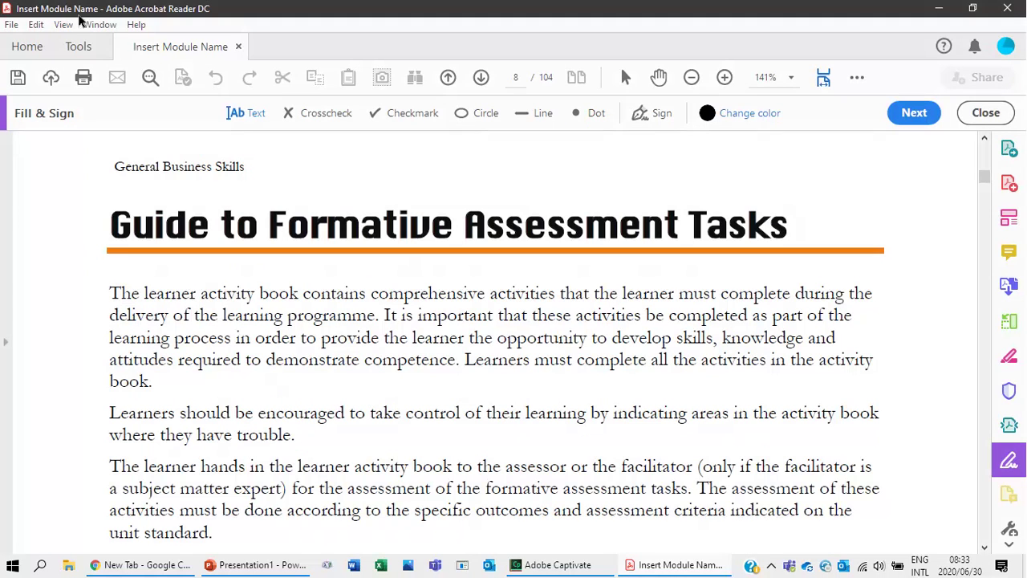
scroll(215, 417, down, 6)
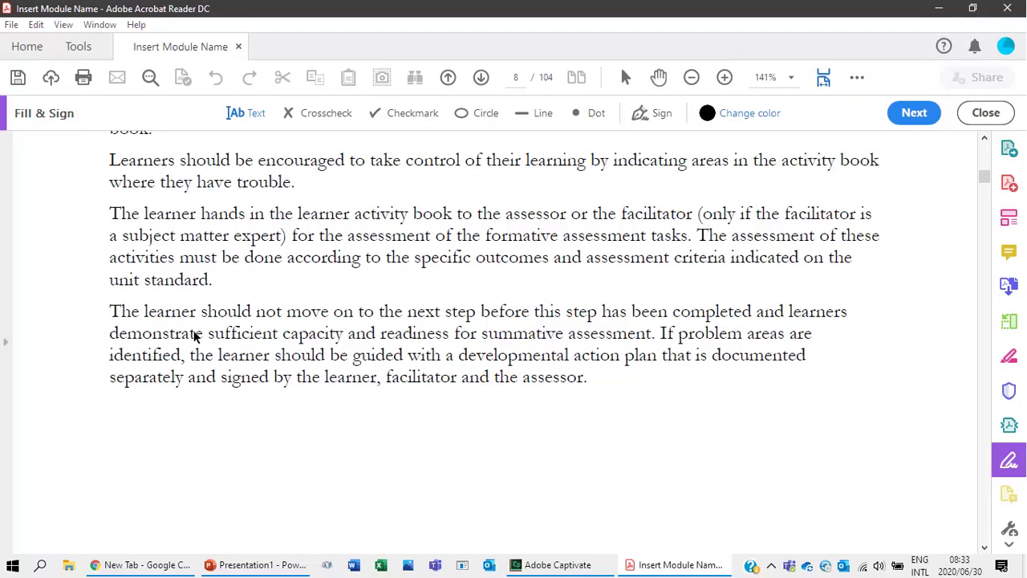
scroll(193, 336, down, 2)
scroll(193, 337, down, 4)
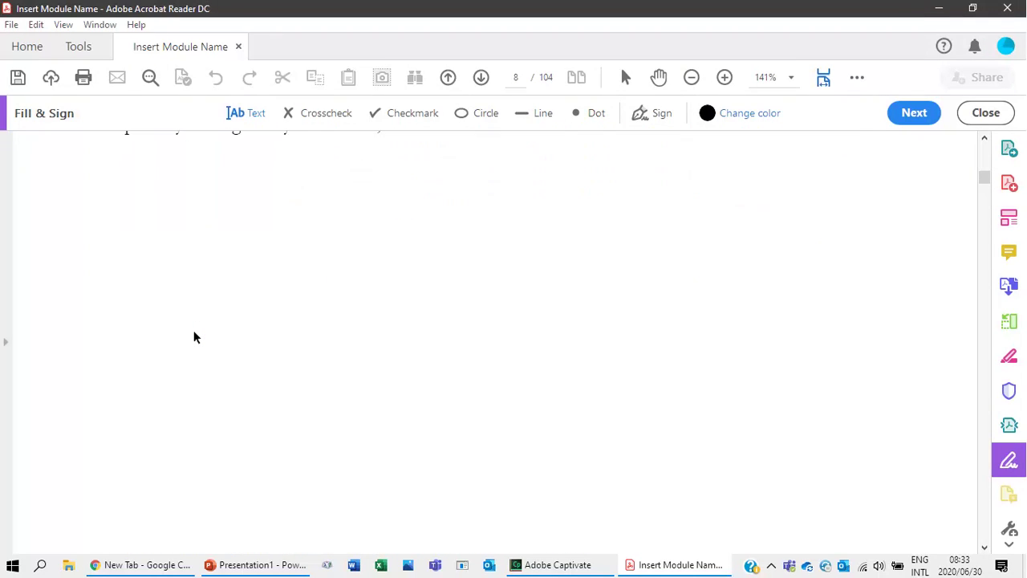
scroll(193, 332, down, 4)
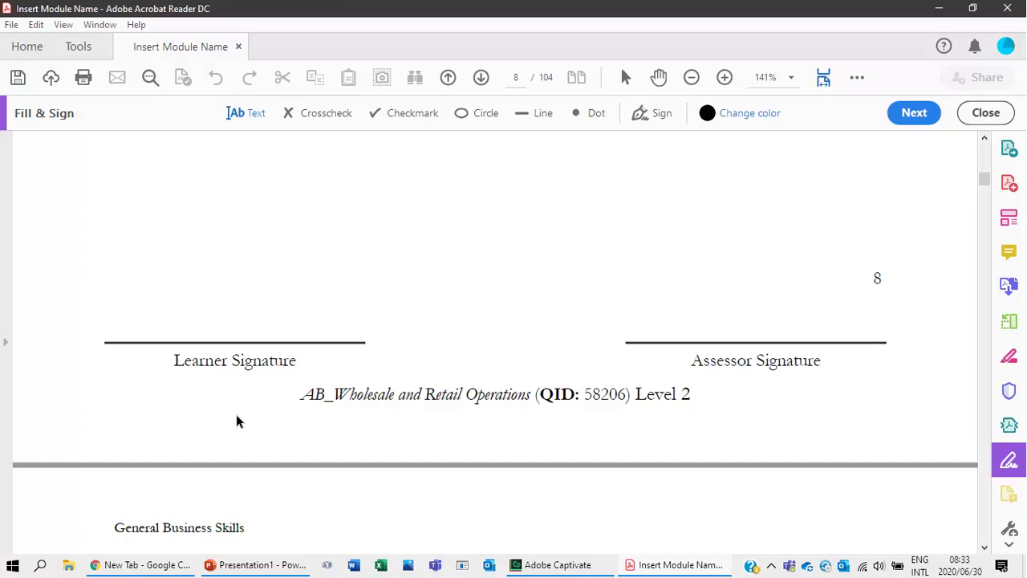
scroll(236, 420, down, 2)
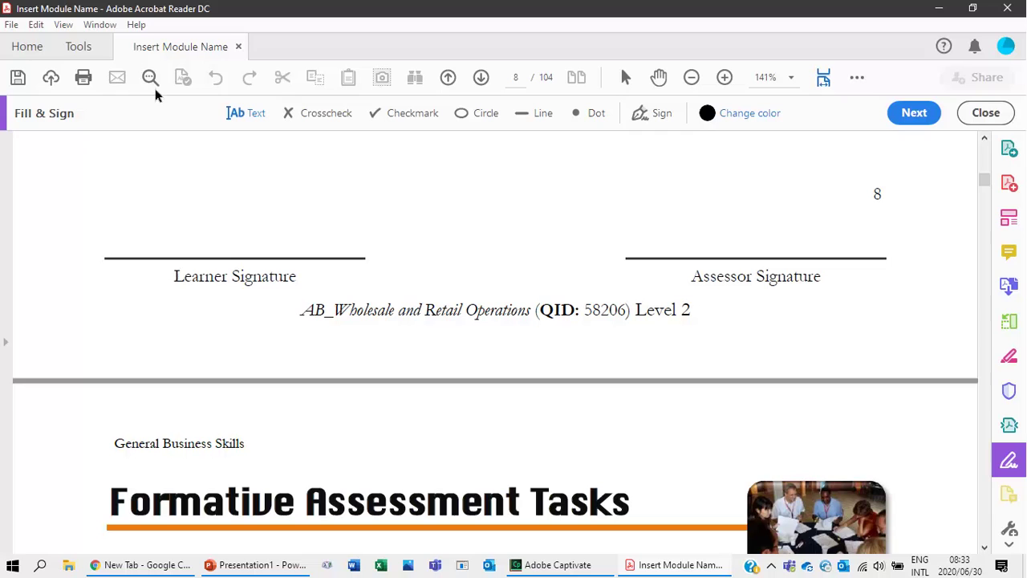
scroll(205, 359, down, 1)
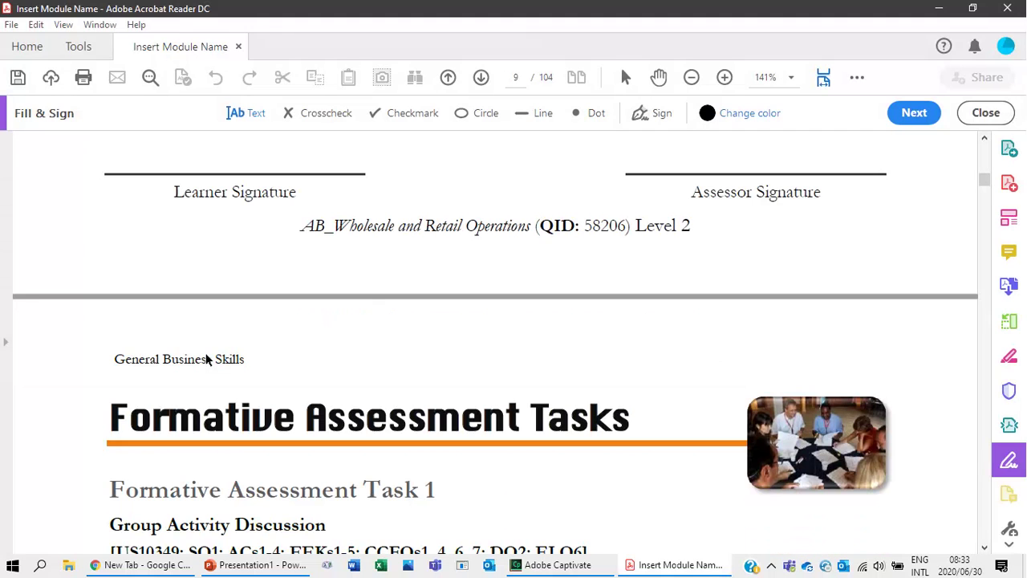
scroll(206, 359, down, 3)
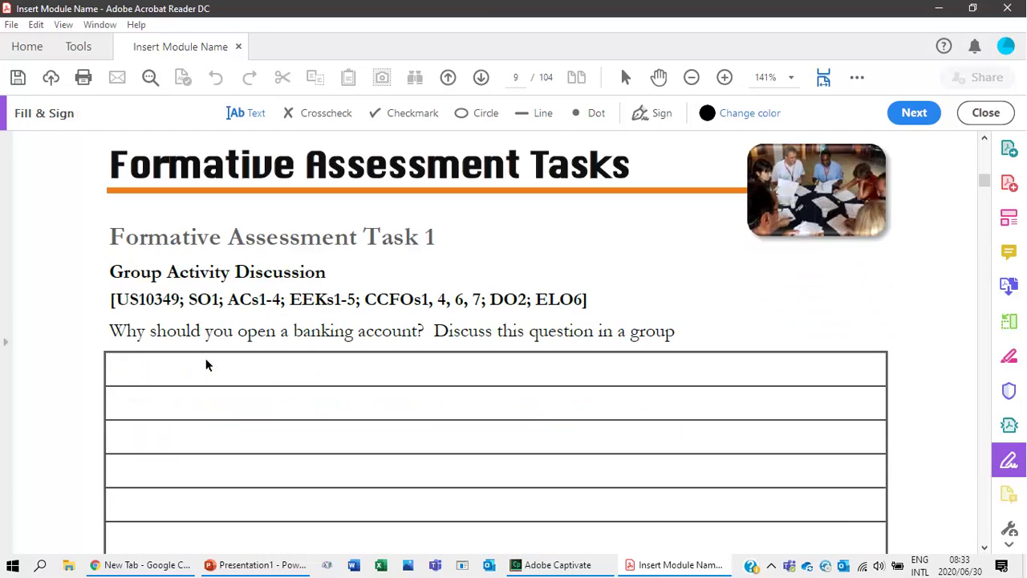
scroll(205, 358, down, 1)
scroll(205, 365, up, 1)
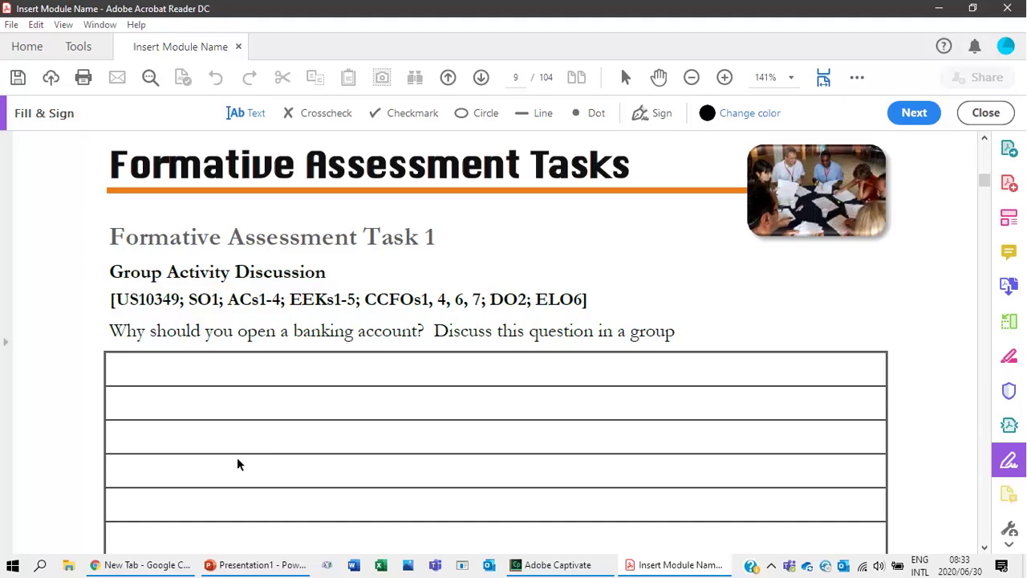
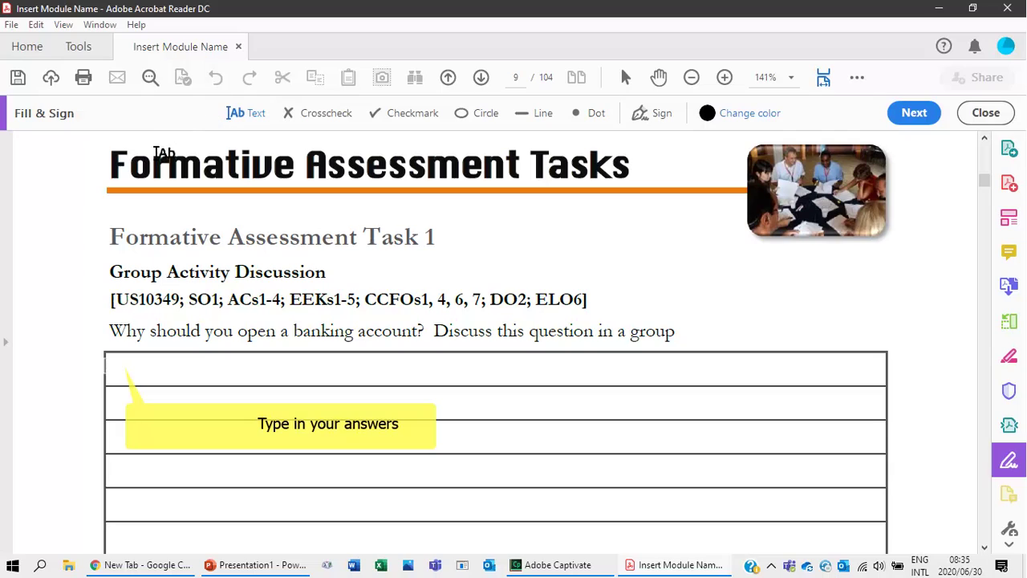
Type 'The quick brown fox jumps over the lazy dog.' on Task 1's first answer line.
click(112, 364)
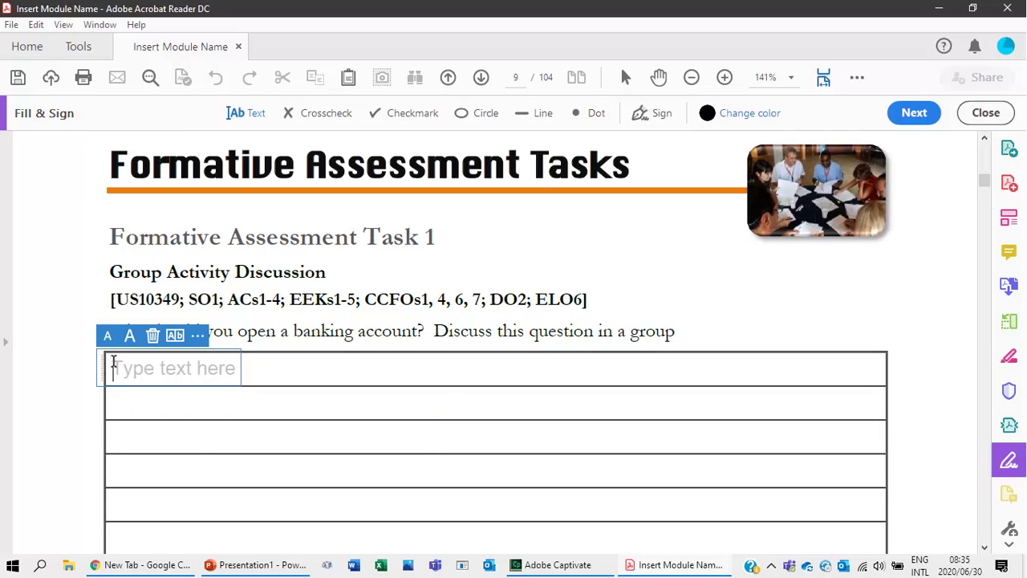
text(Th)
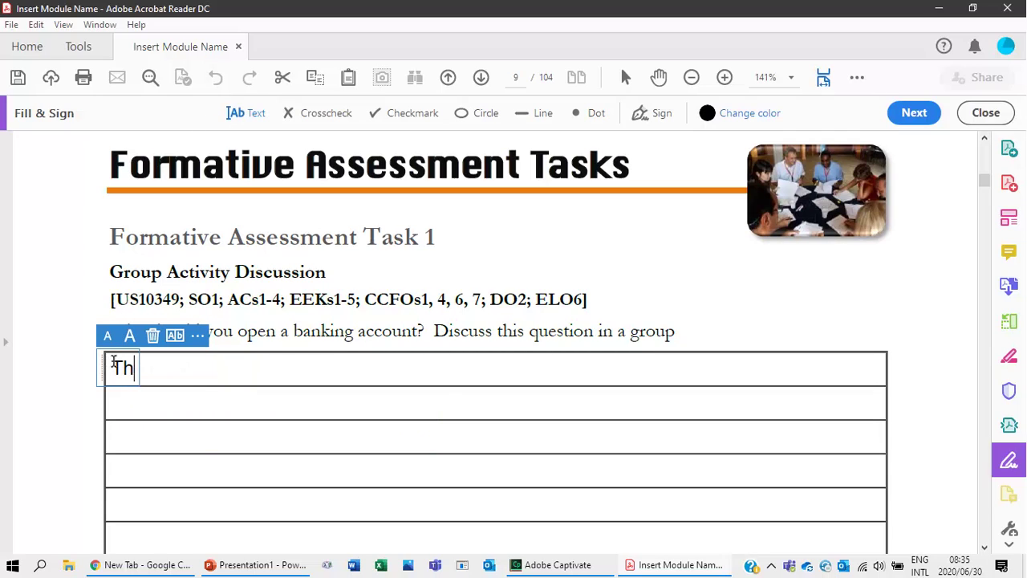
text(e quic)
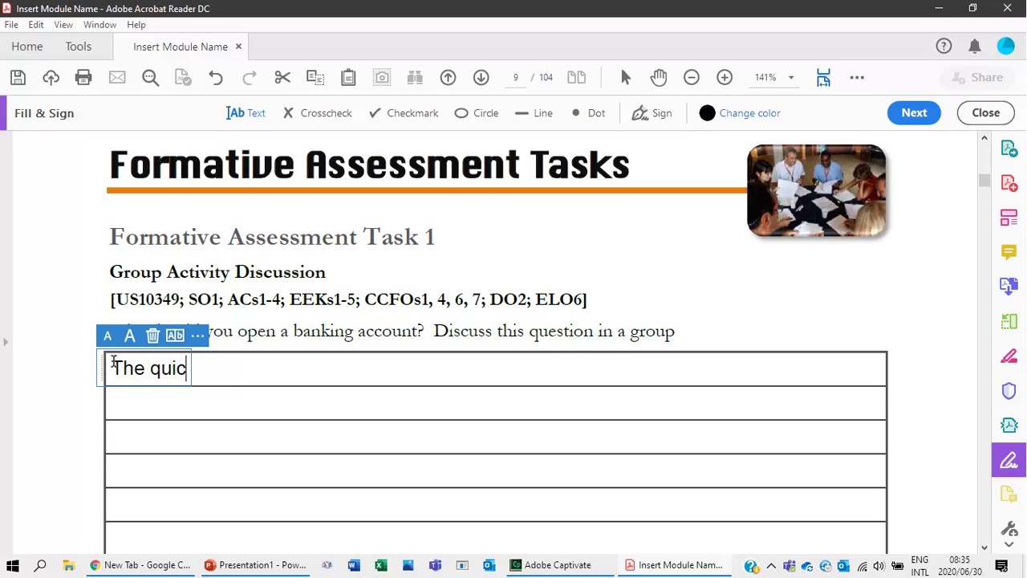
text(k brow)
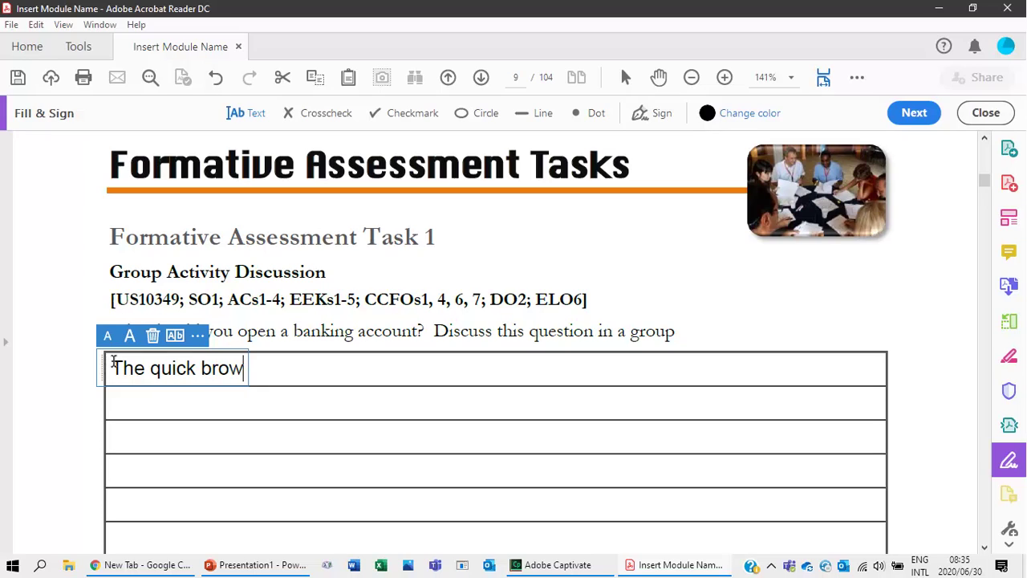
text(n fox jumps )
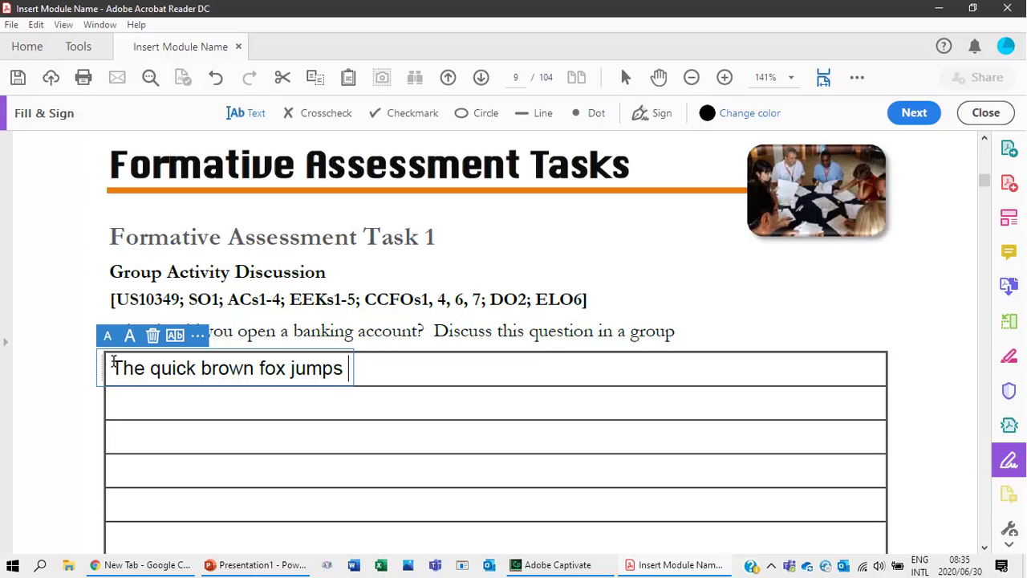
text(over the las)
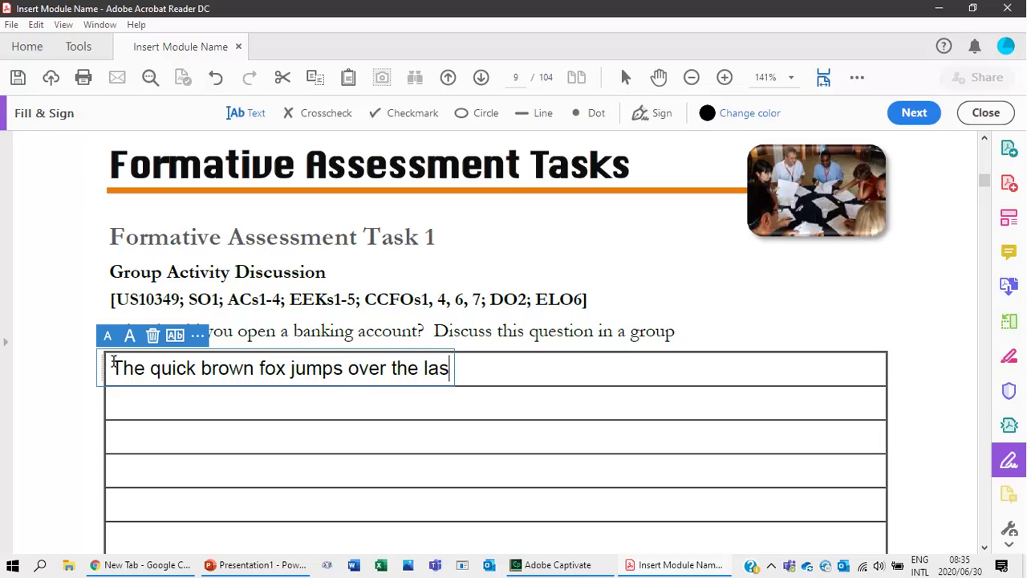
key(BackSpace)
text(zy dog.)
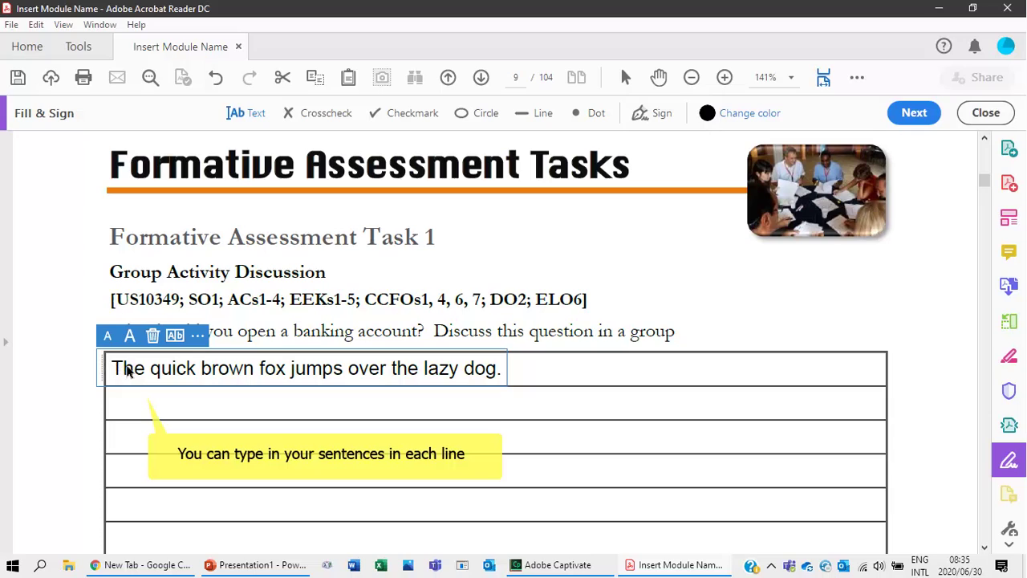
click(138, 397)
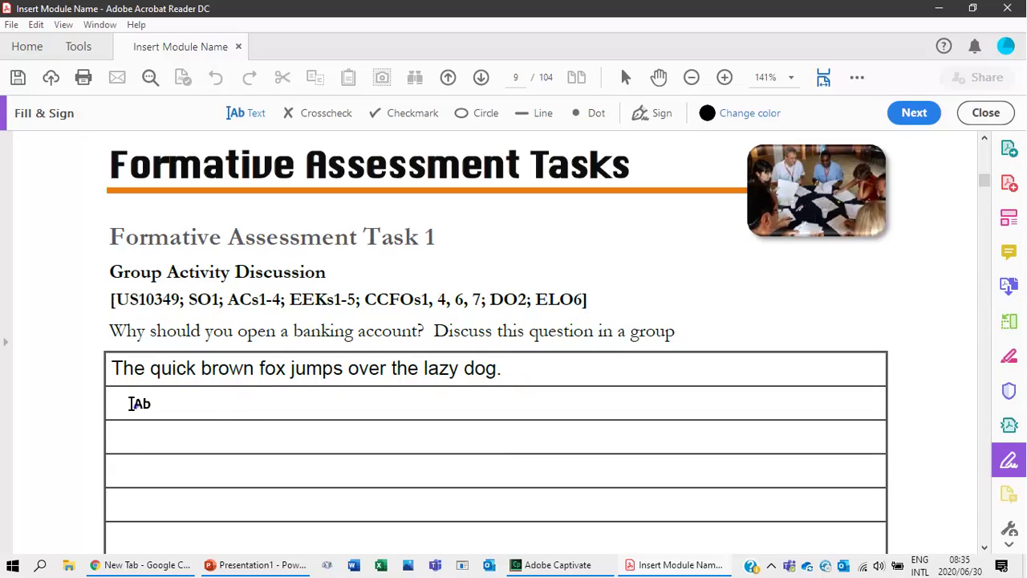
Discard the stray empty text fields and reselect the typed answer sentence.
click(138, 401)
click(137, 444)
click(138, 472)
click(215, 358)
click(227, 367)
scroll(230, 410, down, 3)
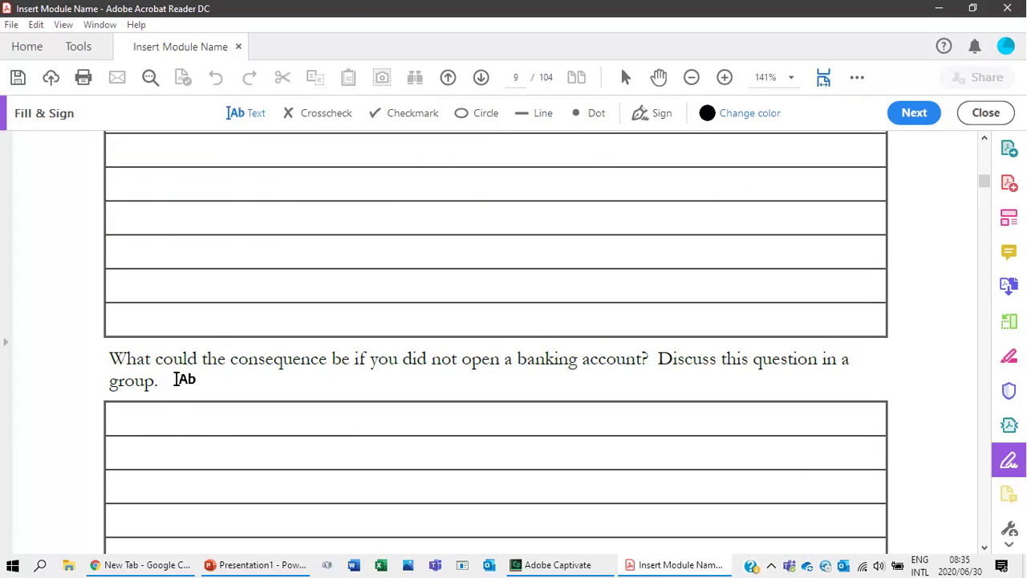
Fill the consequence question's first answer line with the fox sentence from the autocomplete suggestion.
click(248, 114)
click(122, 418)
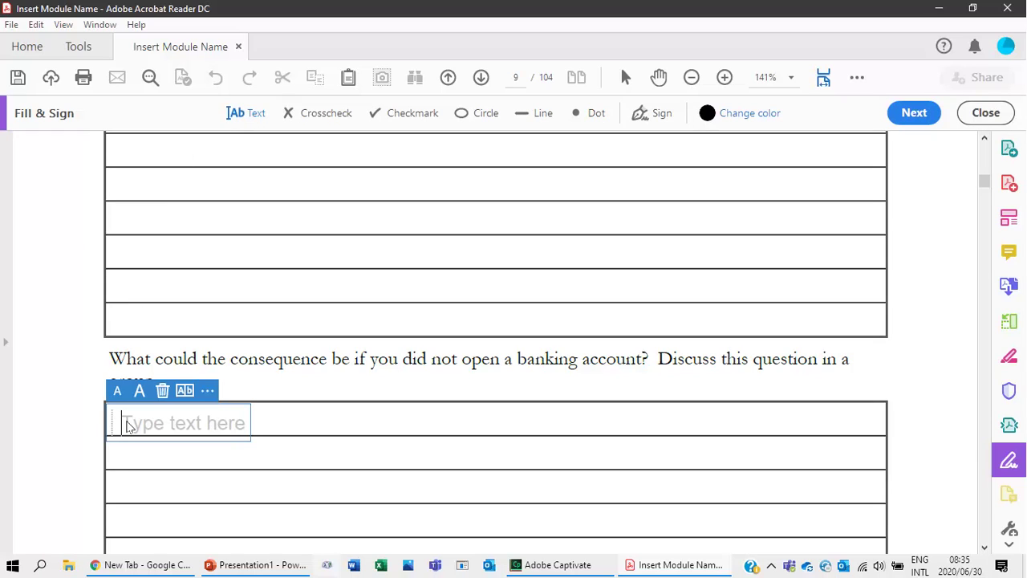
text(The )
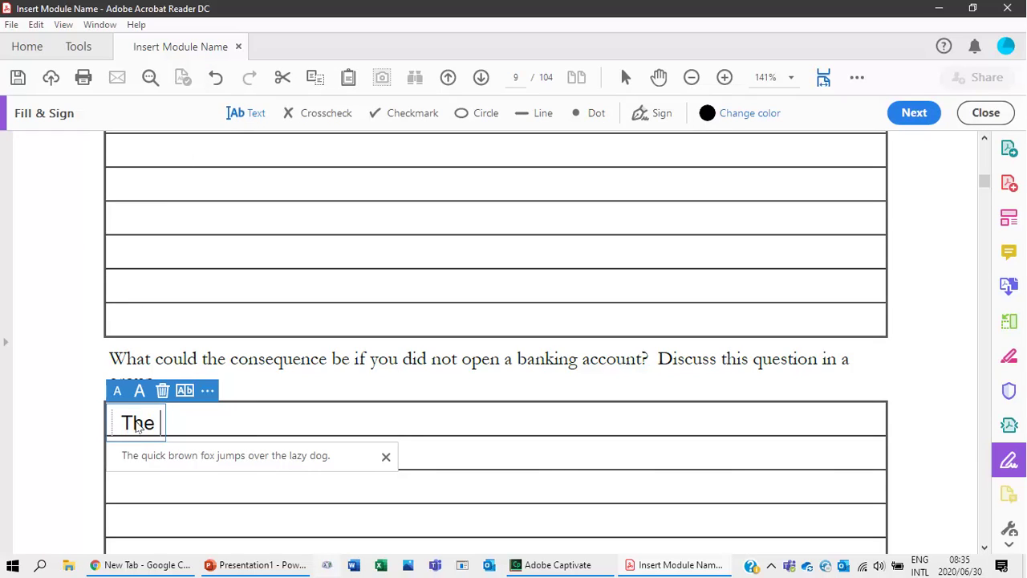
text(quick br)
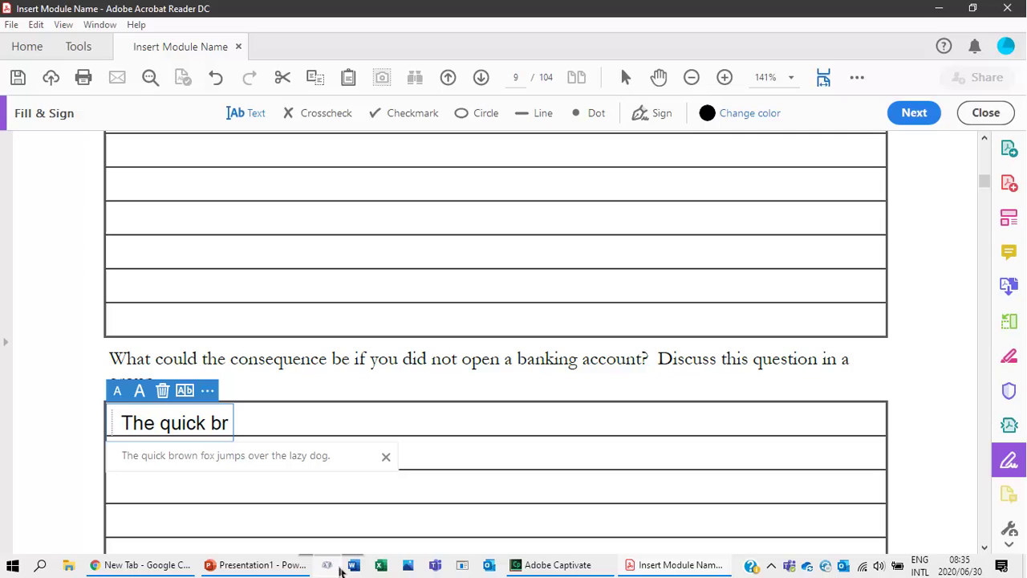
click(298, 458)
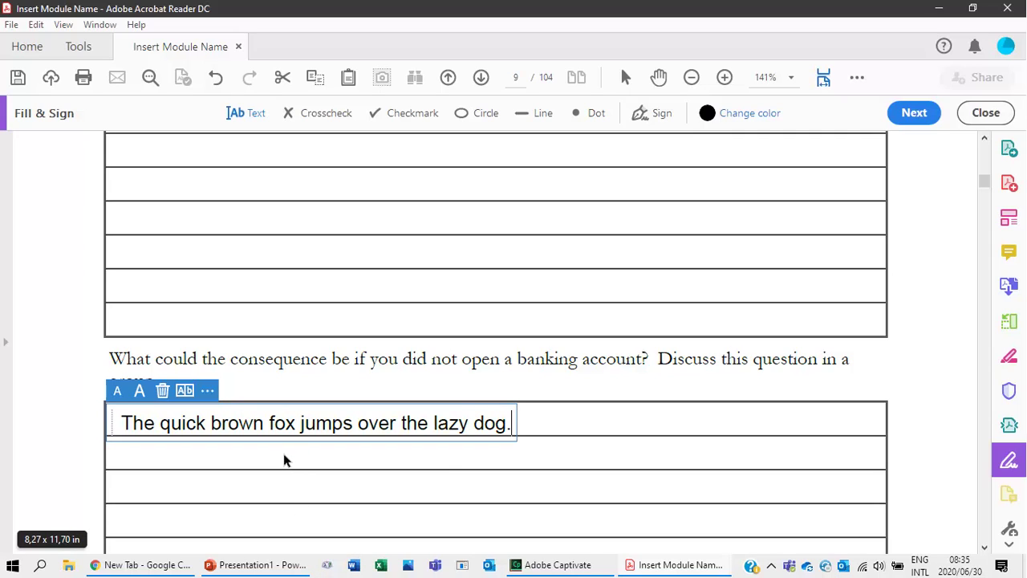
click(146, 456)
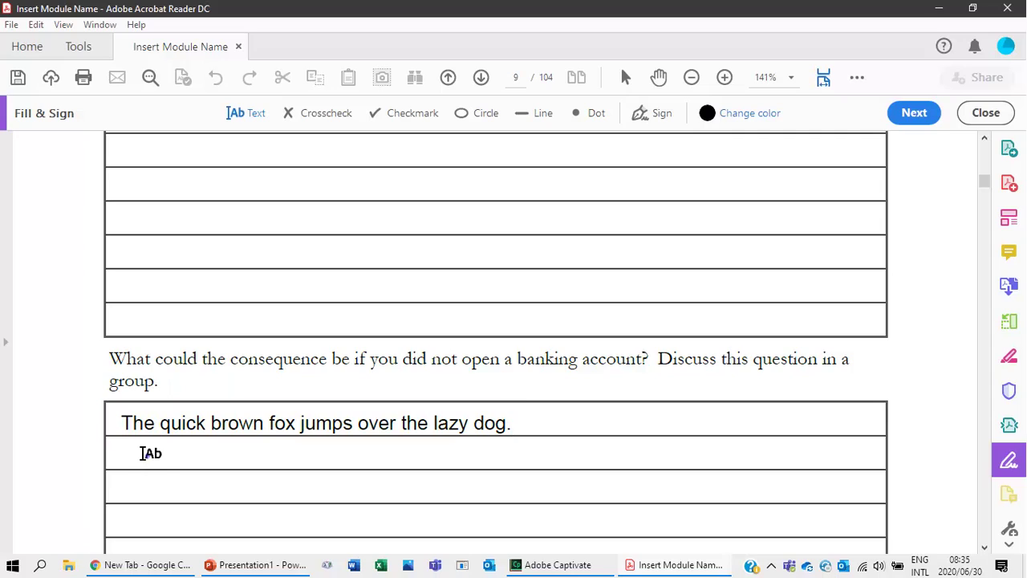
Remove the unwanted second-line 'The' text box.
click(144, 452)
text(T)
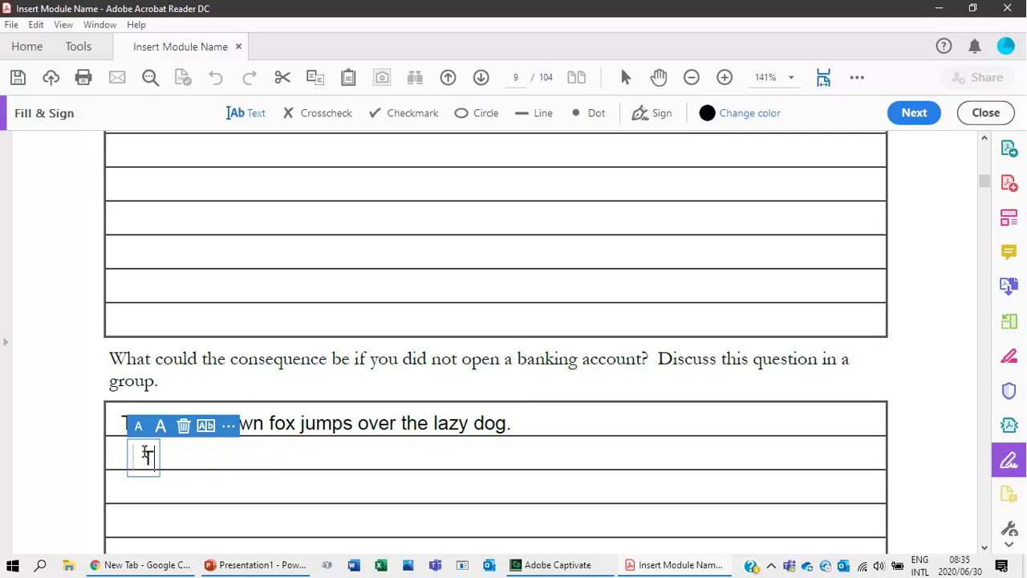
text(he)
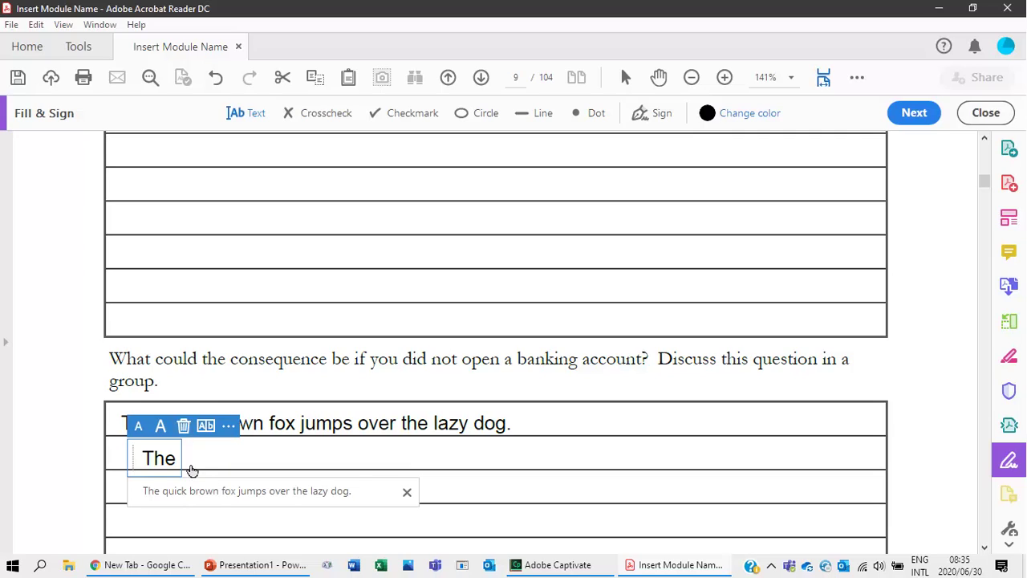
click(184, 426)
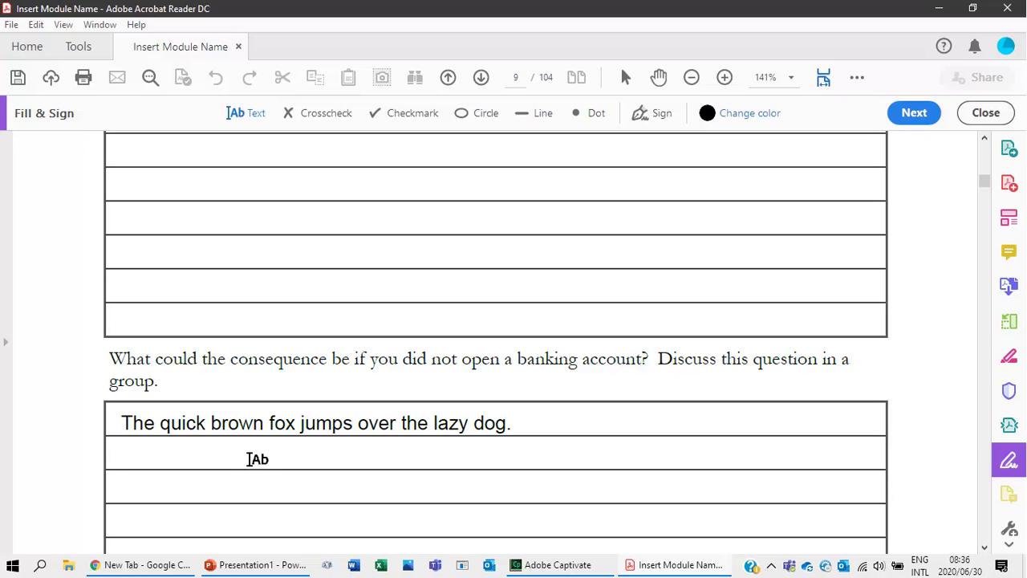
scroll(256, 460, down, 3)
Fill the first row of the accounts-and-products list with the suggested fox sentence.
scroll(249, 461, down, 2)
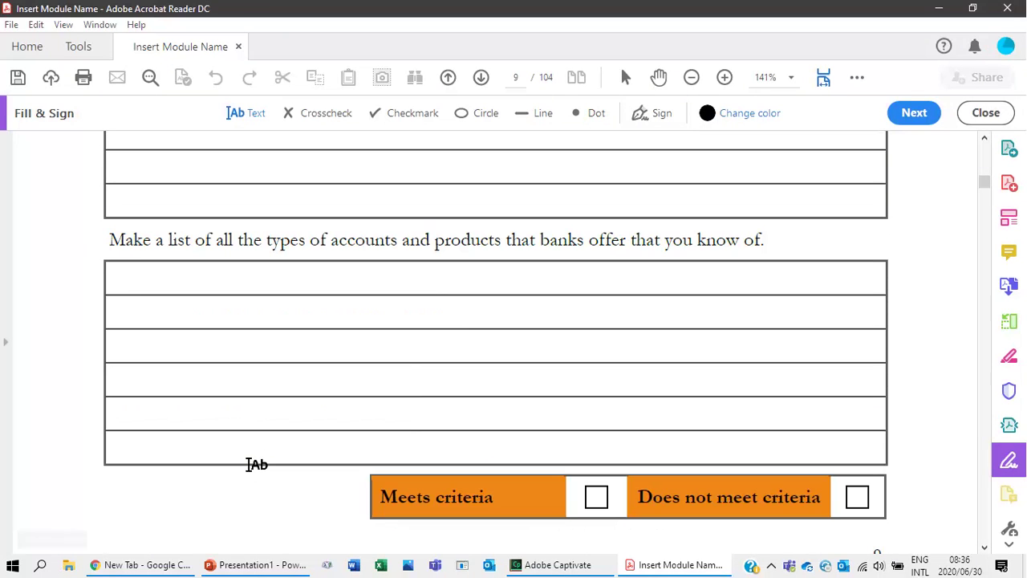
click(129, 277)
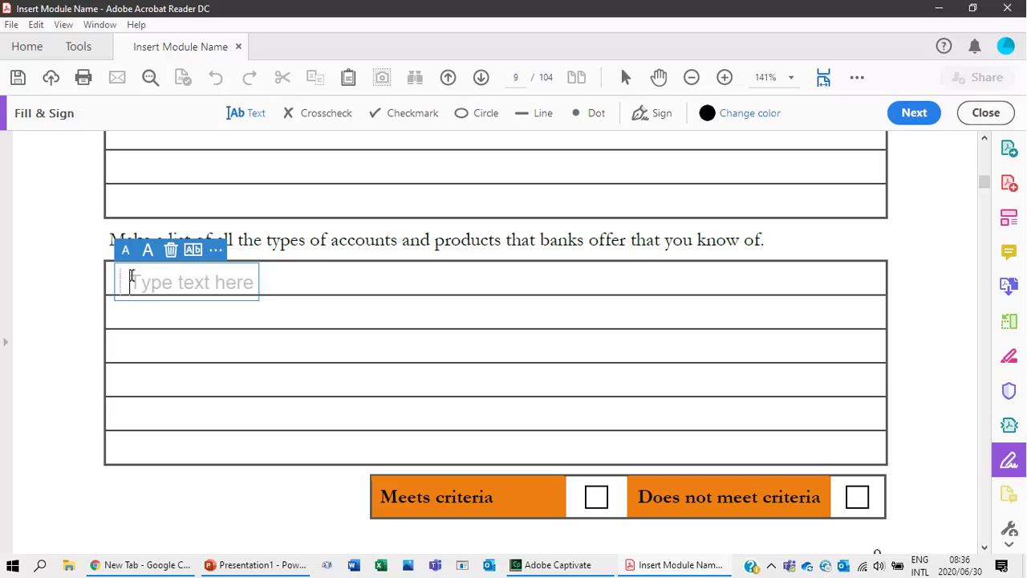
text(The)
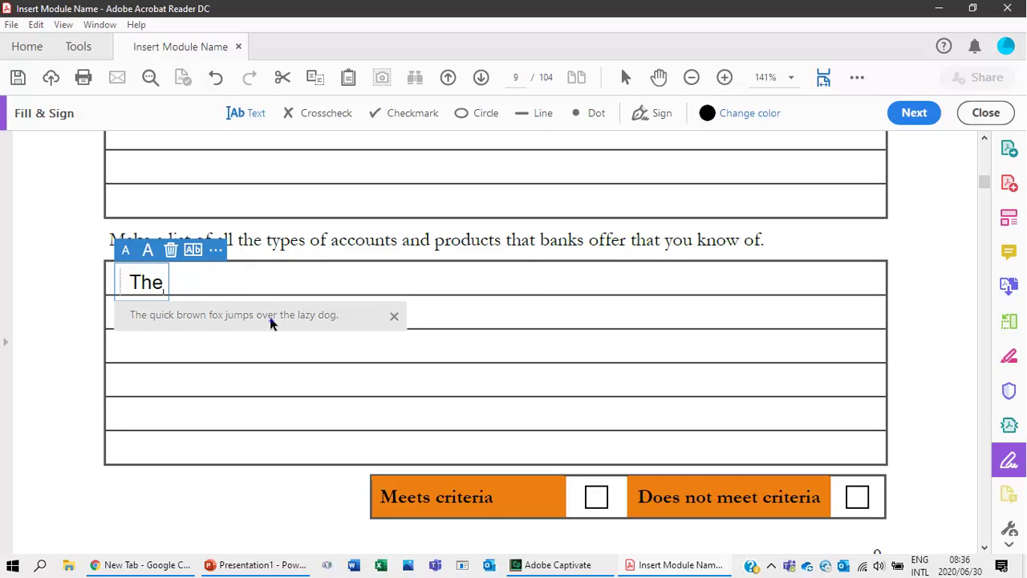
click(270, 321)
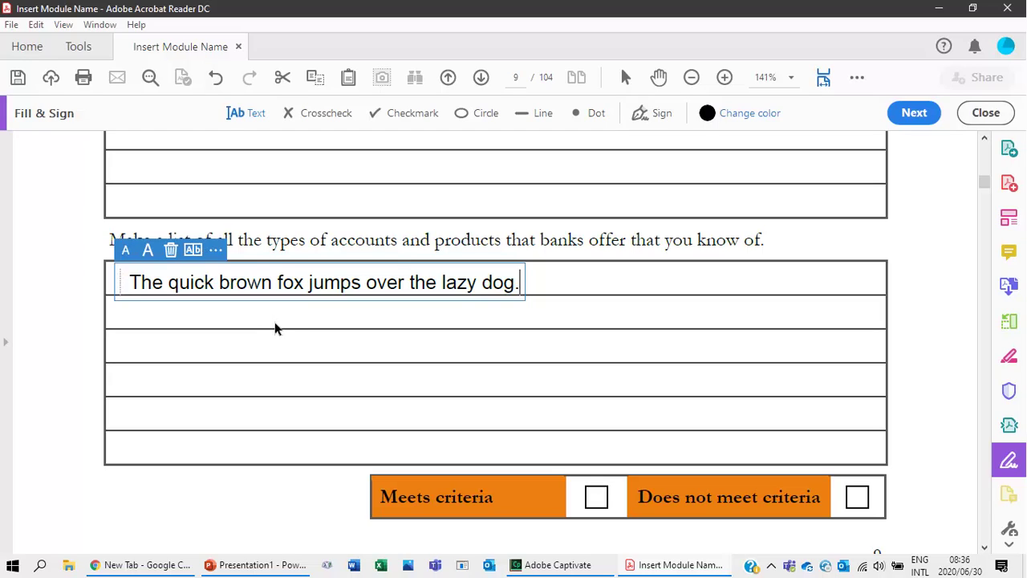
scroll(280, 389, up, 10)
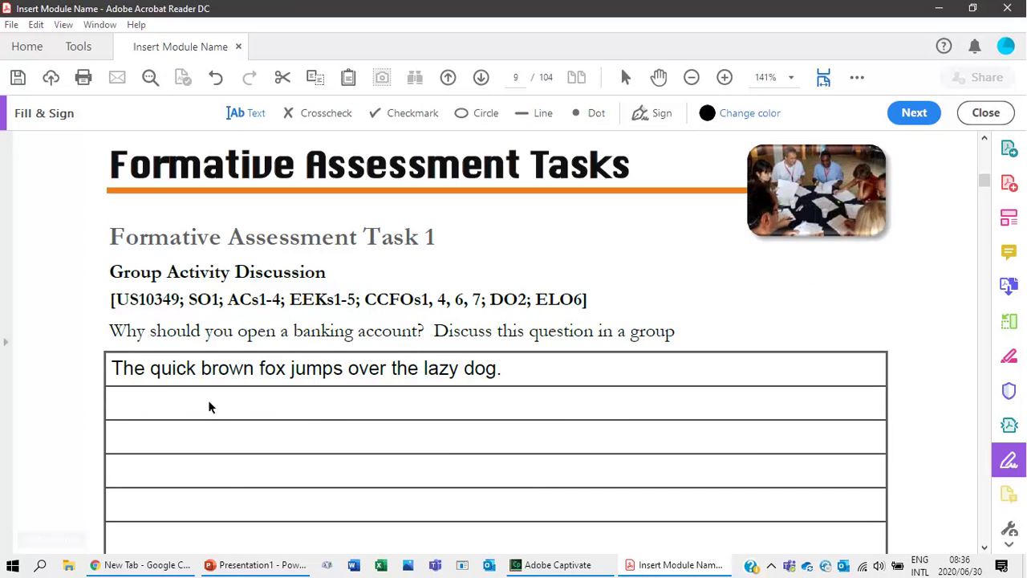
scroll(208, 400, down, 10)
scroll(519, 451, down, 3)
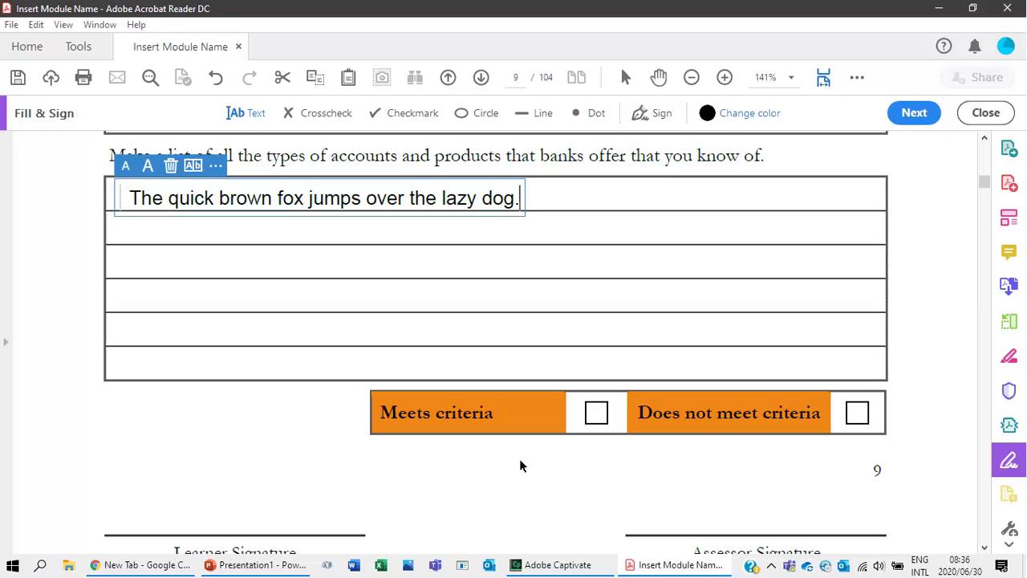
Tick 'Does not meet criteria' with a red checkmark, removing the stray ticks elsewhere.
click(382, 114)
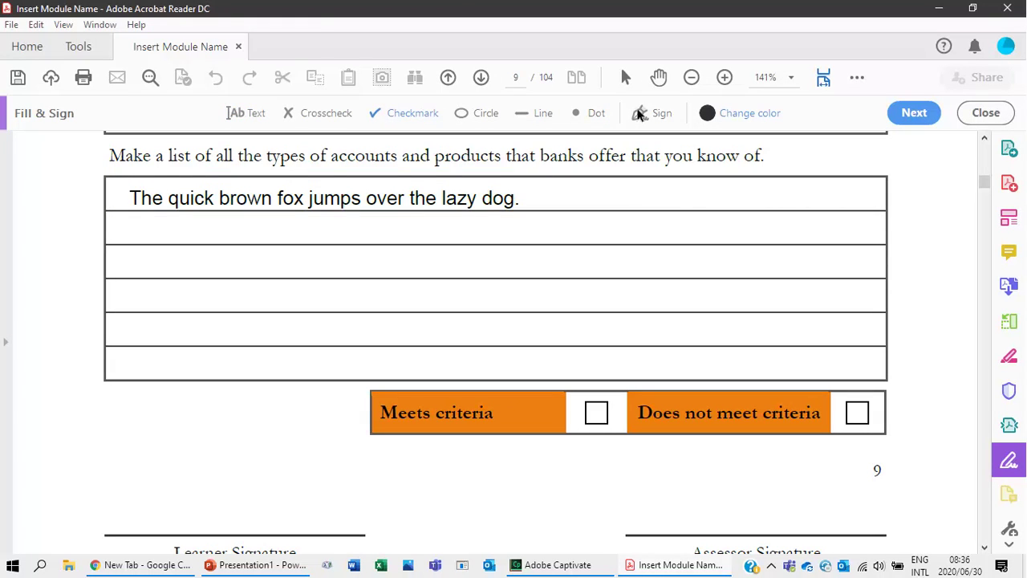
click(710, 114)
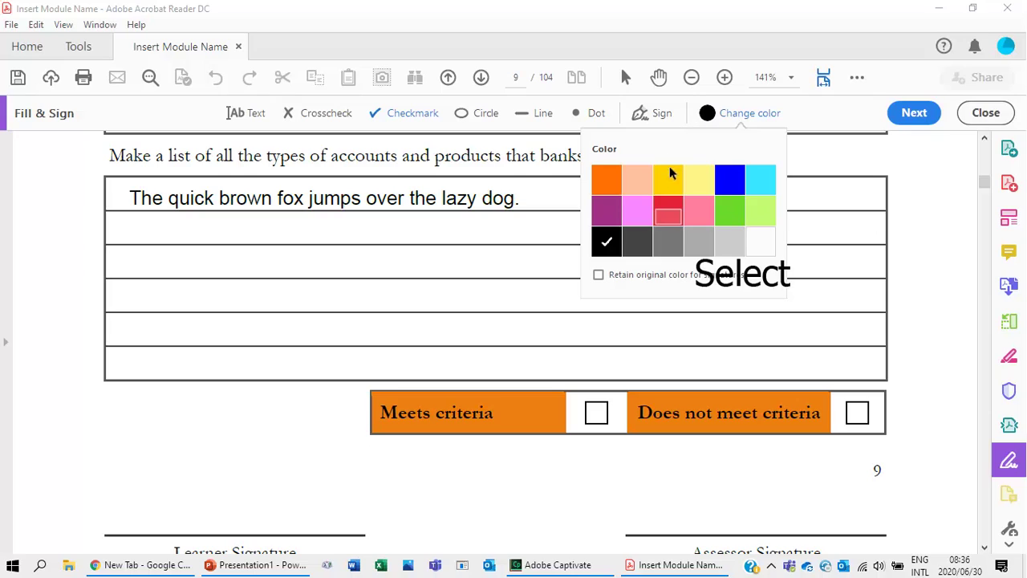
click(667, 214)
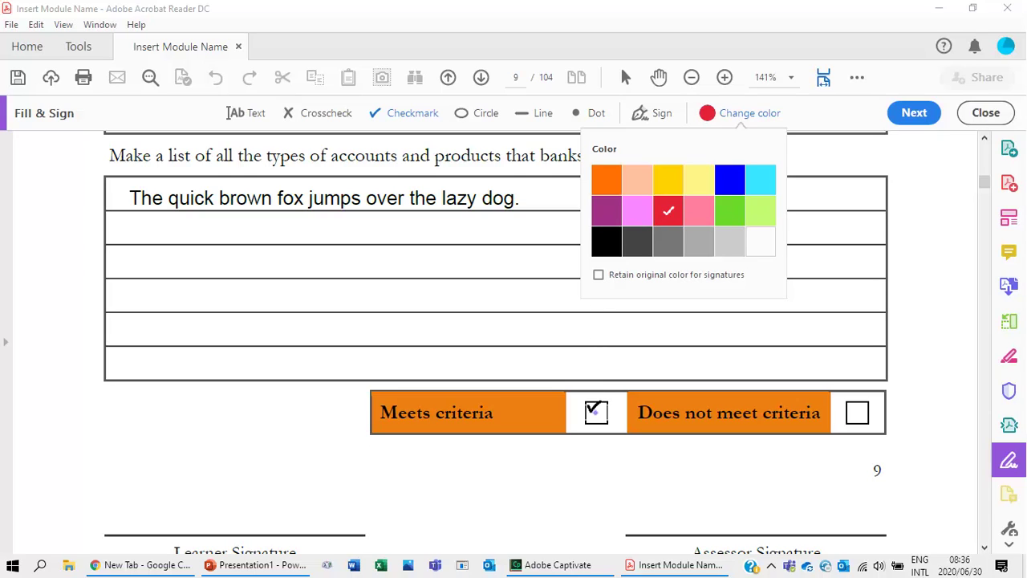
click(595, 413)
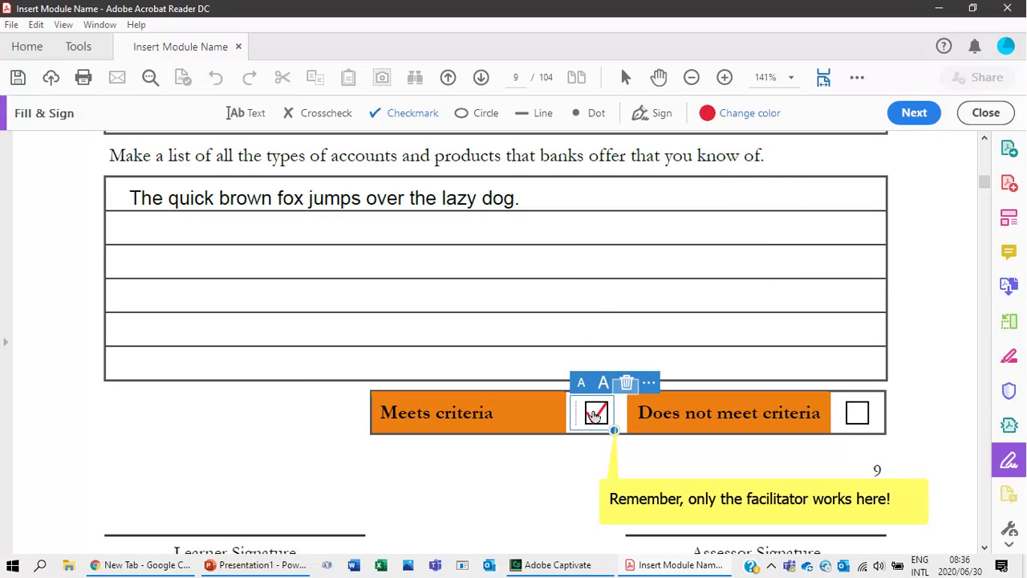
click(625, 383)
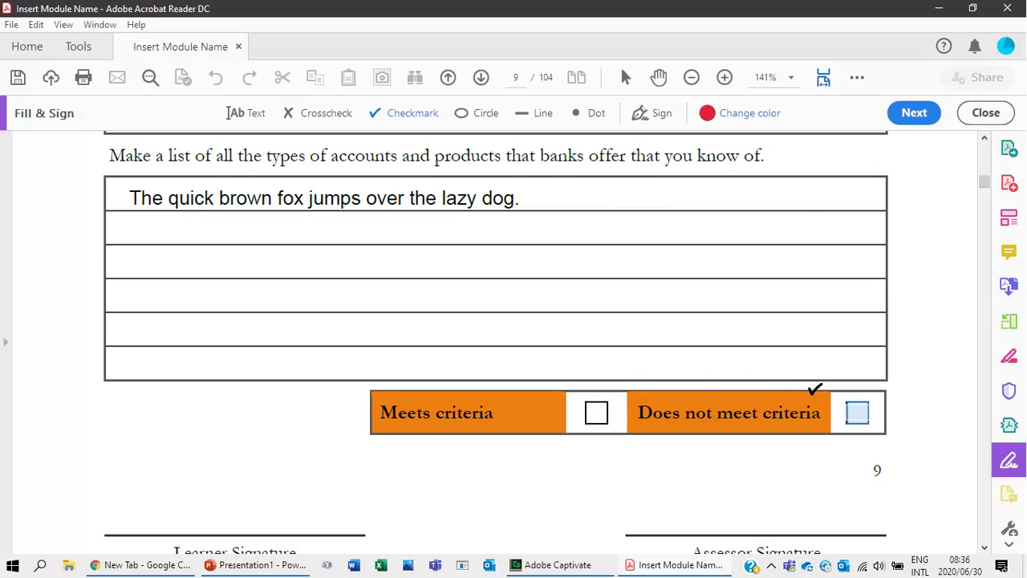
click(856, 412)
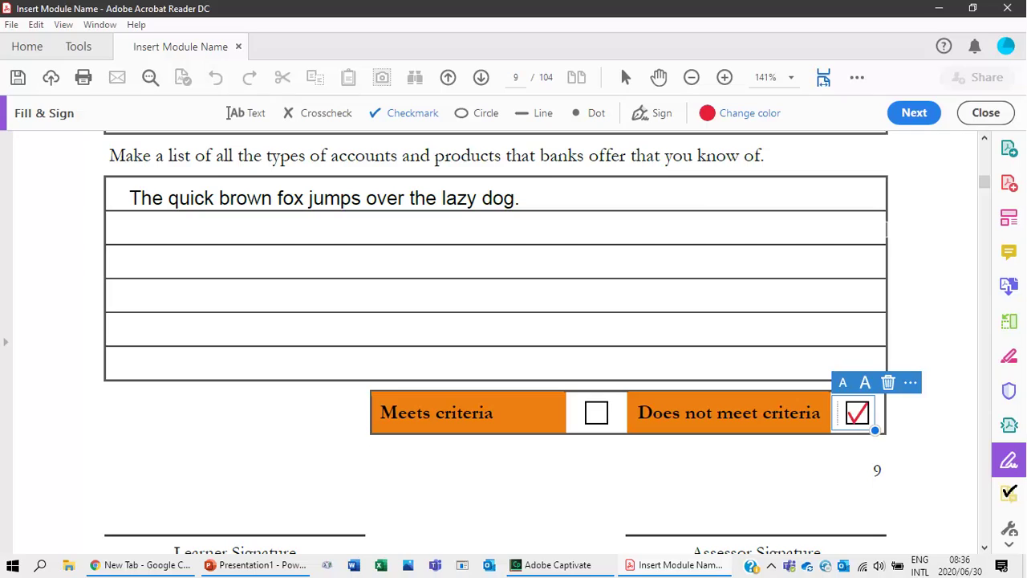
click(875, 230)
click(904, 198)
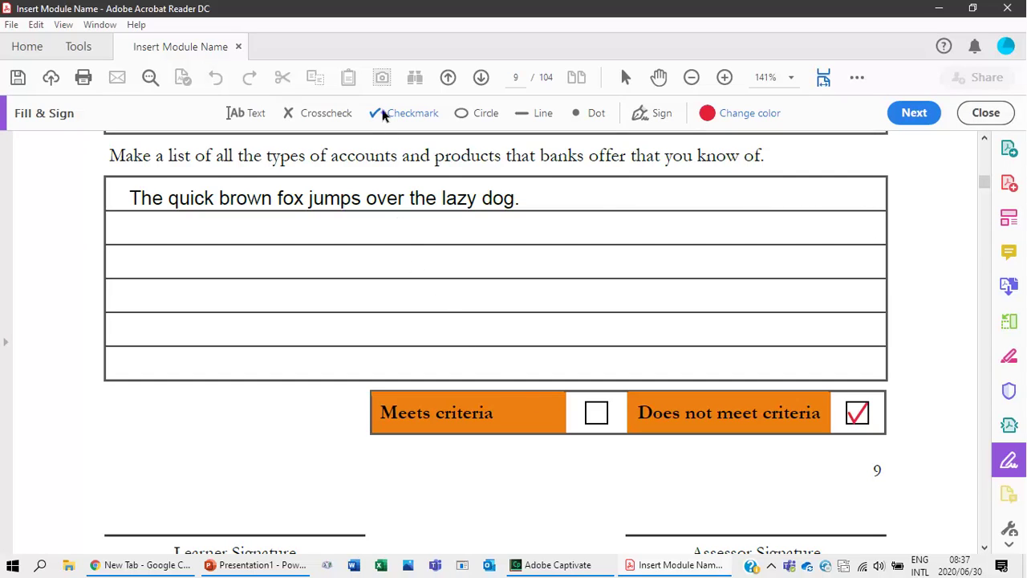
click(985, 113)
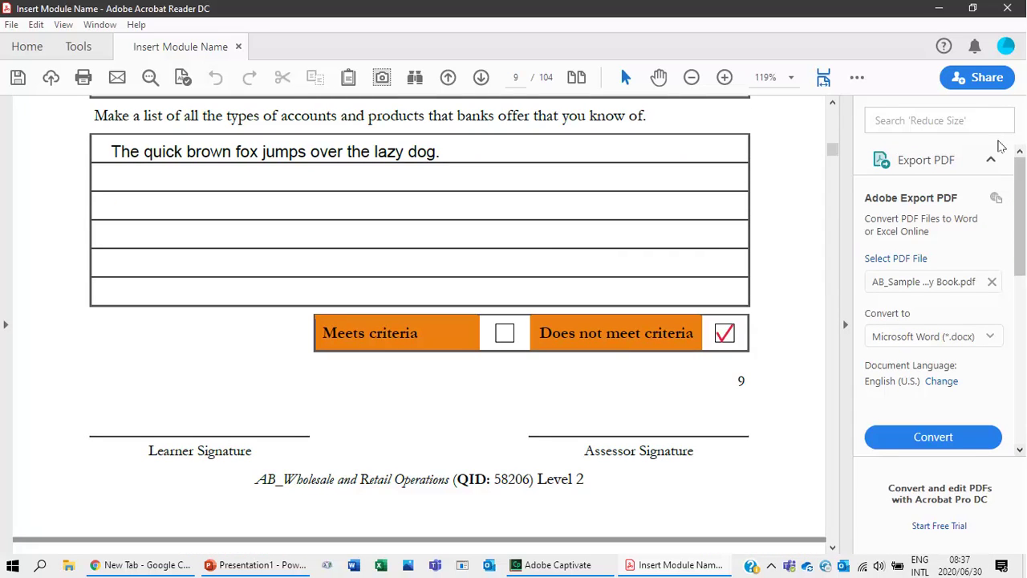
click(1019, 434)
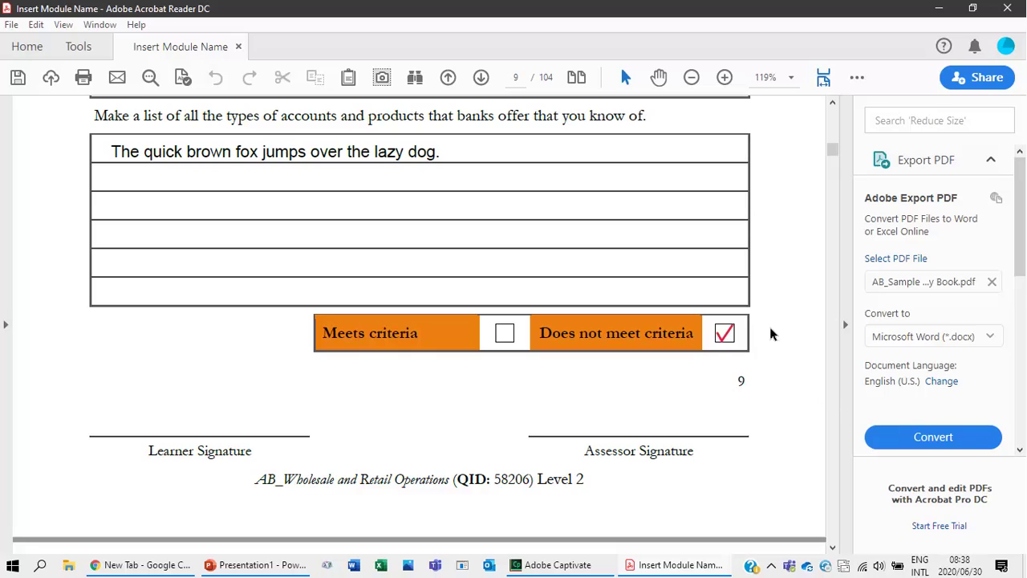
scroll(766, 331, up, 2)
scroll(763, 332, down, 2)
scroll(763, 331, up, 1)
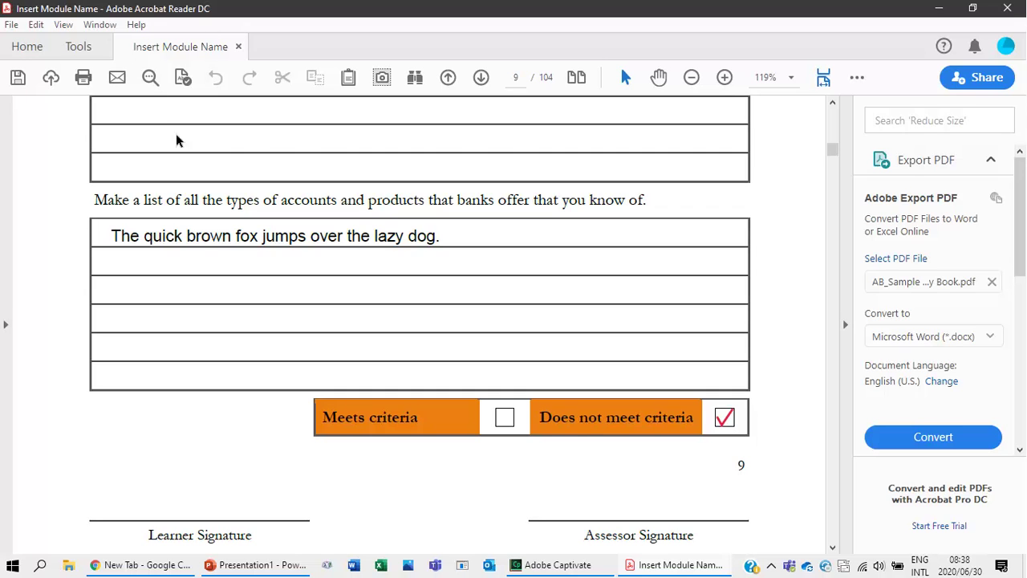
Scroll and drag through the book near its end to reach page 87's Reflection task.
scroll(206, 359, down, 20)
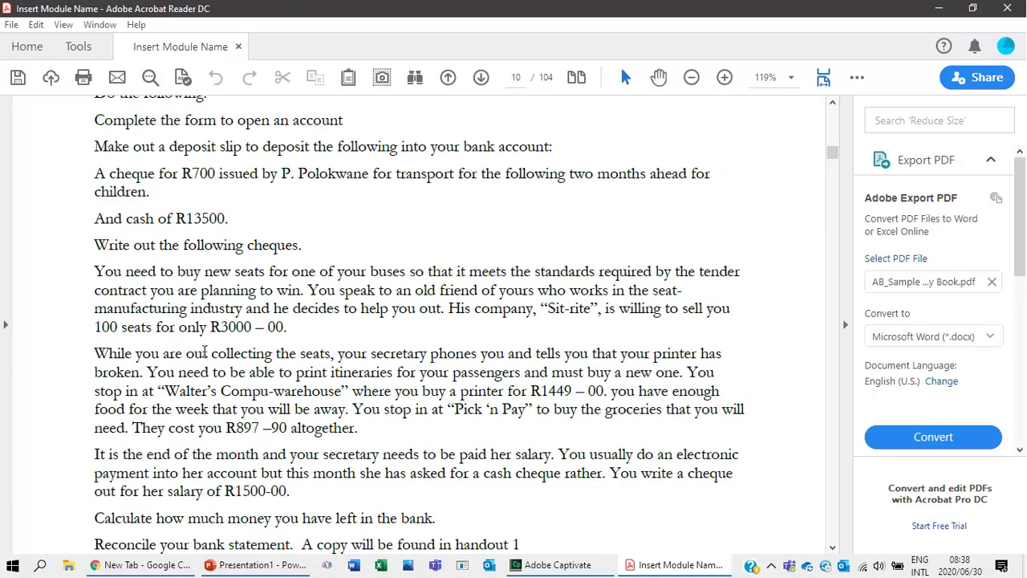
scroll(207, 361, down, 20)
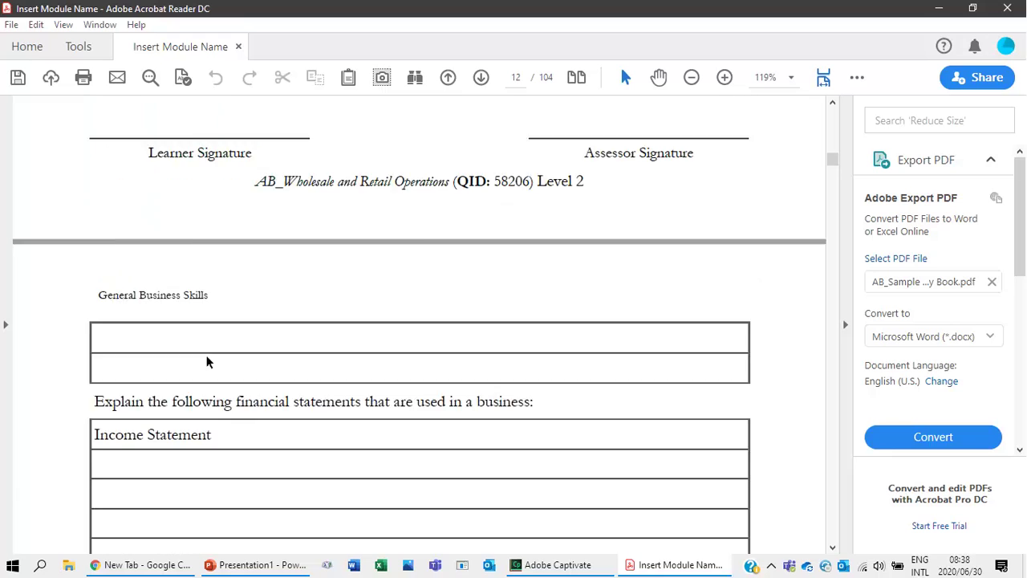
scroll(206, 362, down, 20)
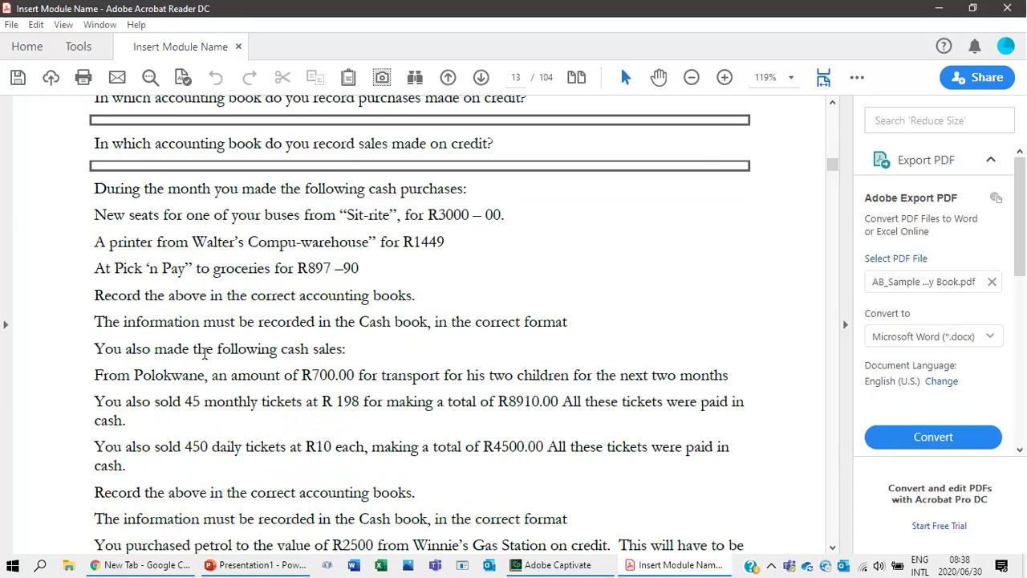
scroll(206, 357, down, 12)
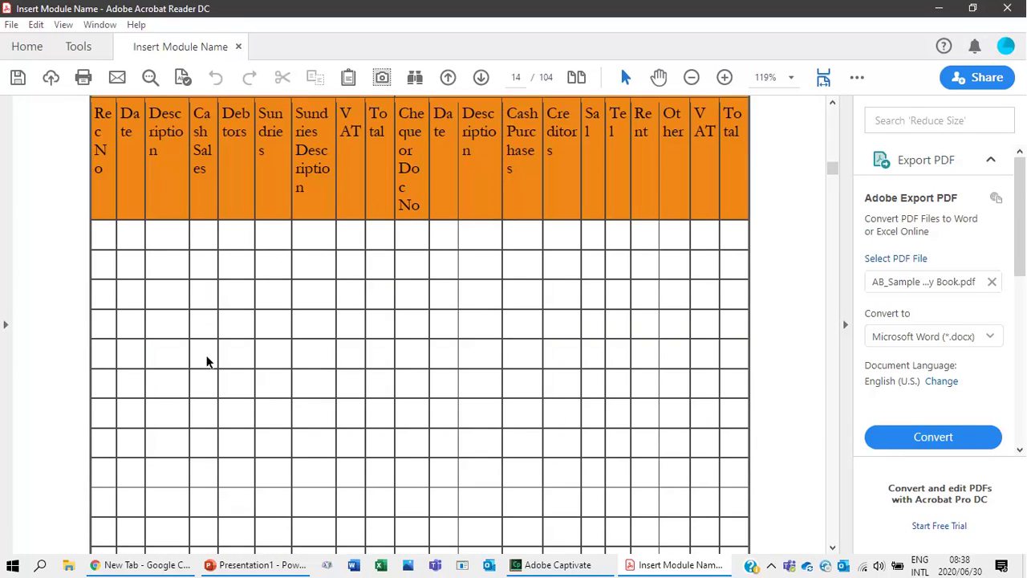
scroll(207, 361, up, 3)
scroll(207, 361, down, 15)
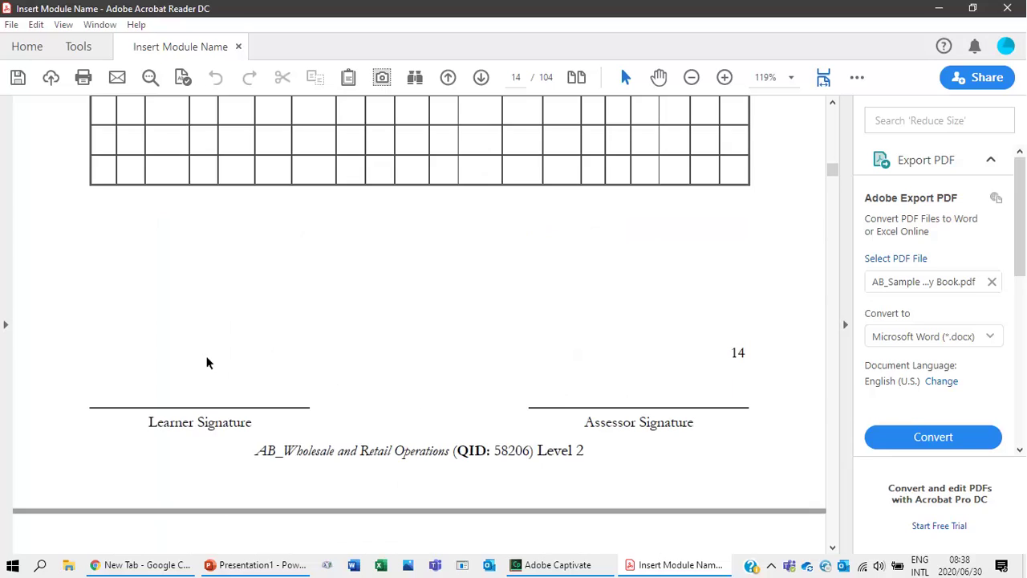
scroll(207, 363, down, 15)
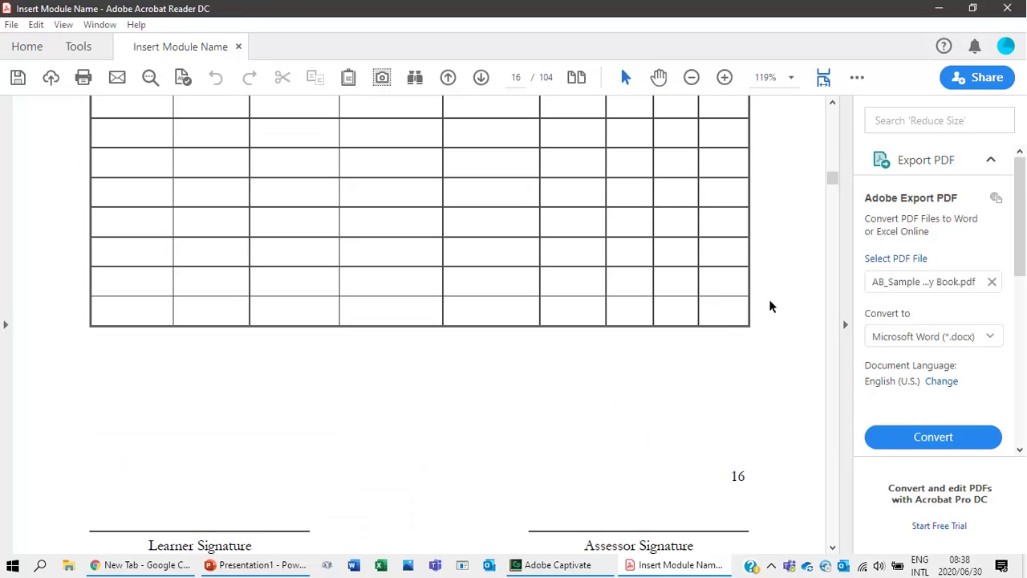
drag(835, 183, 838, 531)
scroll(357, 409, up, 15)
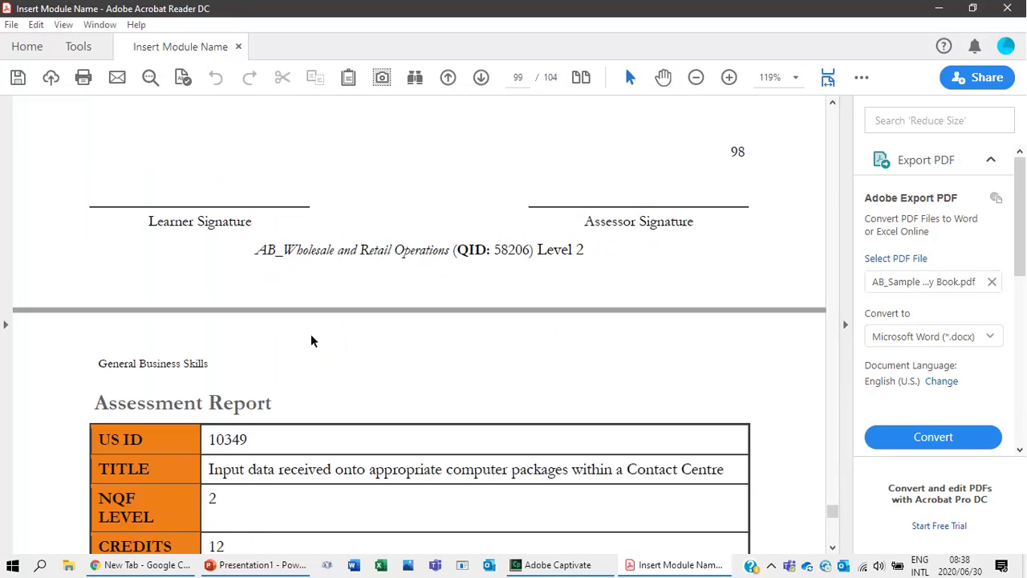
scroll(313, 341, up, 10)
scroll(312, 341, up, 10)
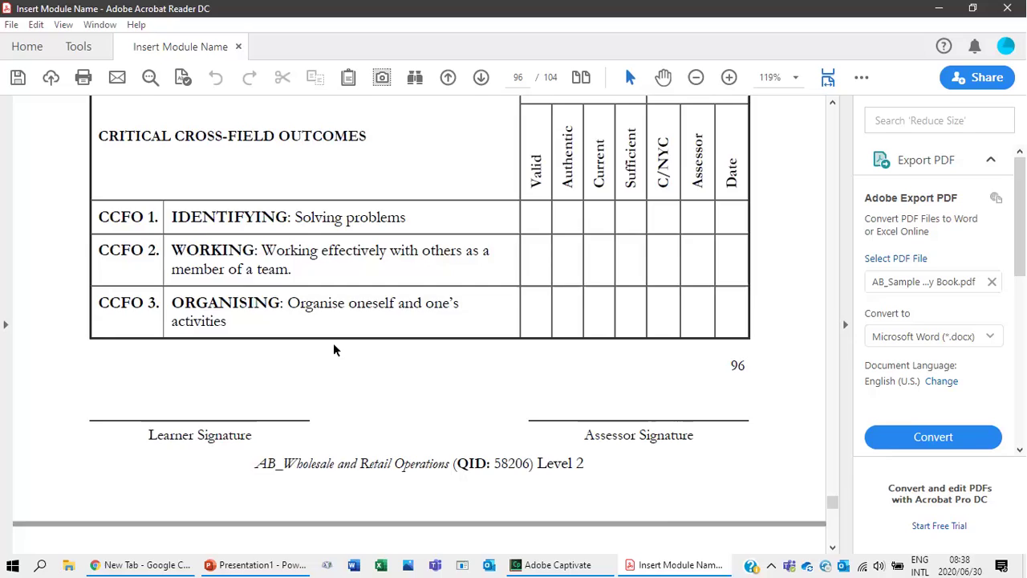
scroll(286, 296, up, 10)
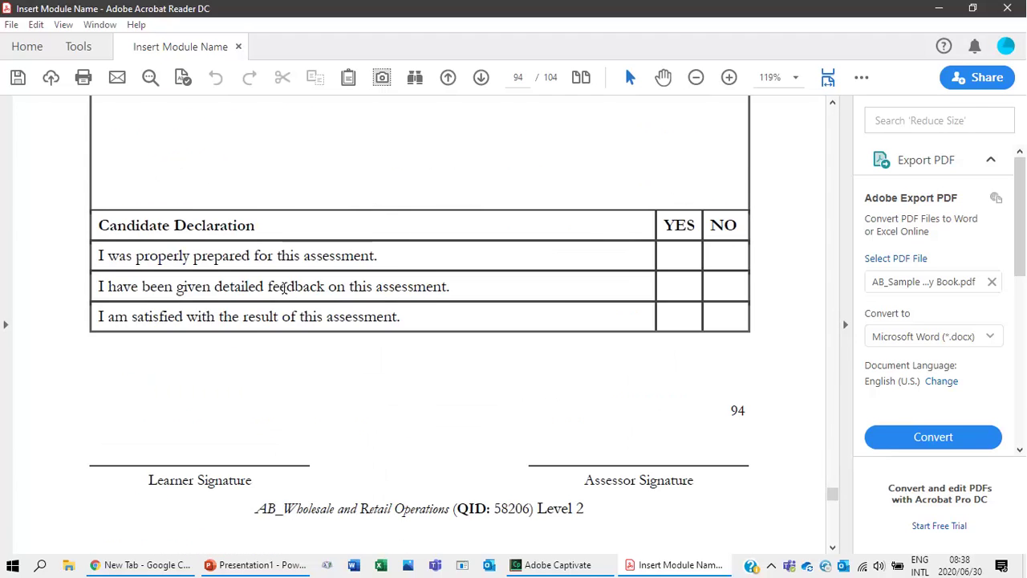
scroll(287, 297, up, 10)
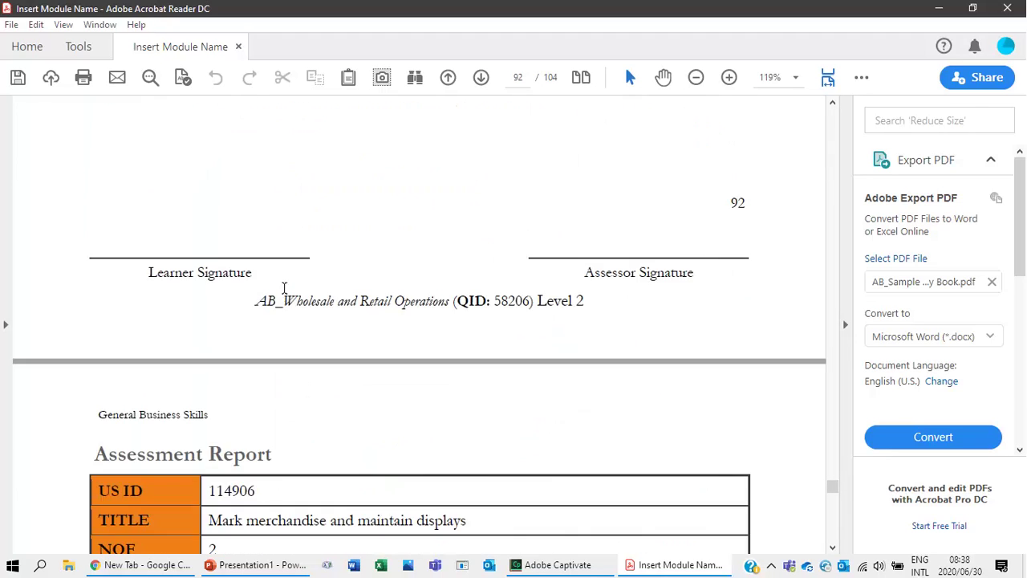
scroll(285, 293, up, 3)
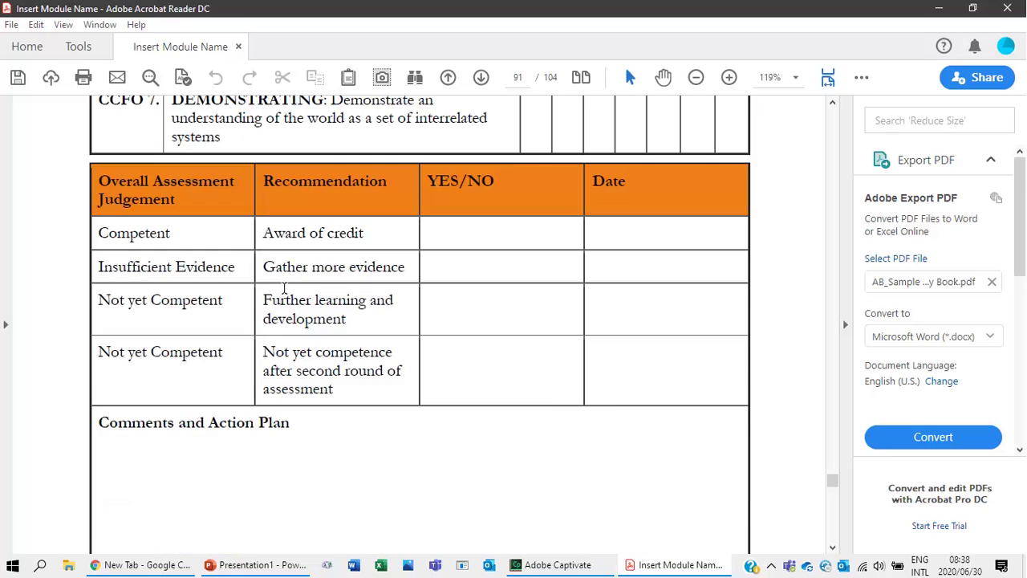
scroll(286, 293, up, 15)
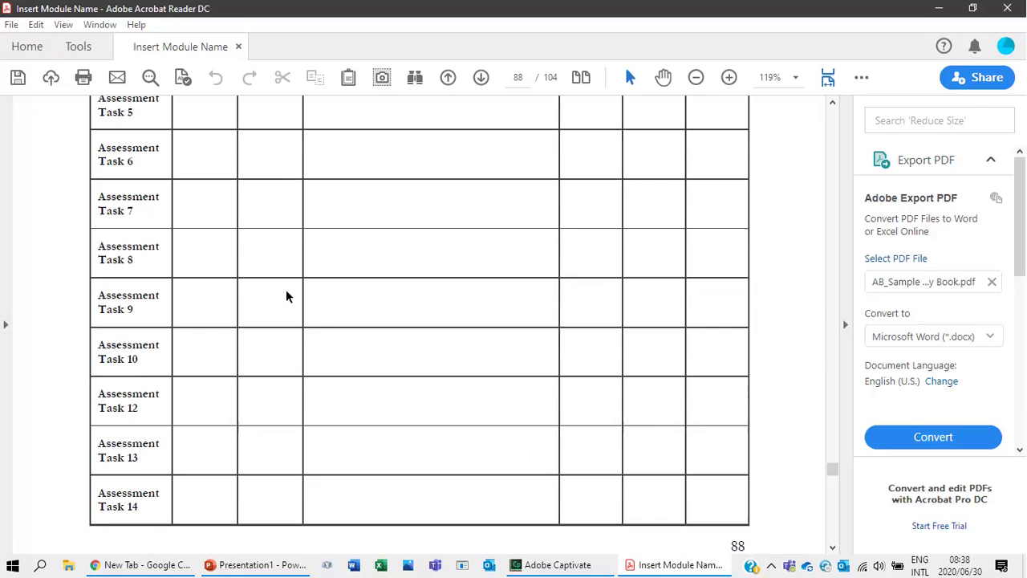
scroll(286, 297, up, 15)
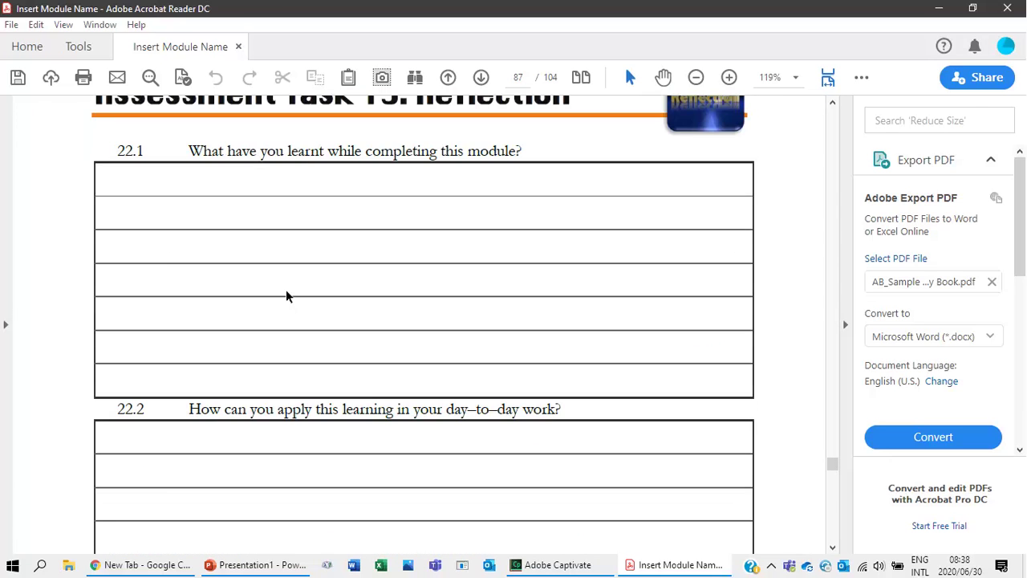
Open the Fill & Sign tools from the Tools pane on page 87.
scroll(287, 296, up, 2)
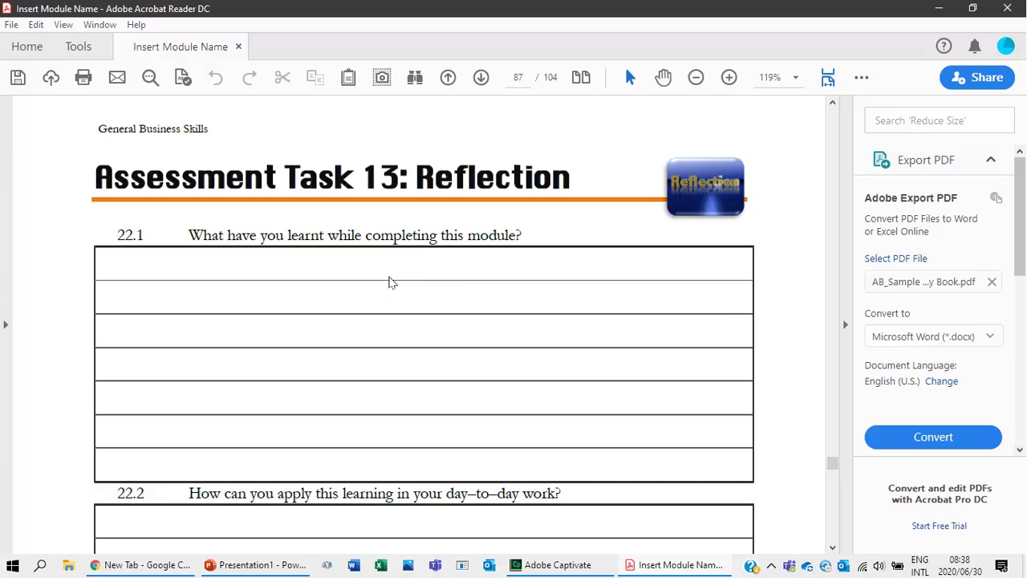
click(1021, 426)
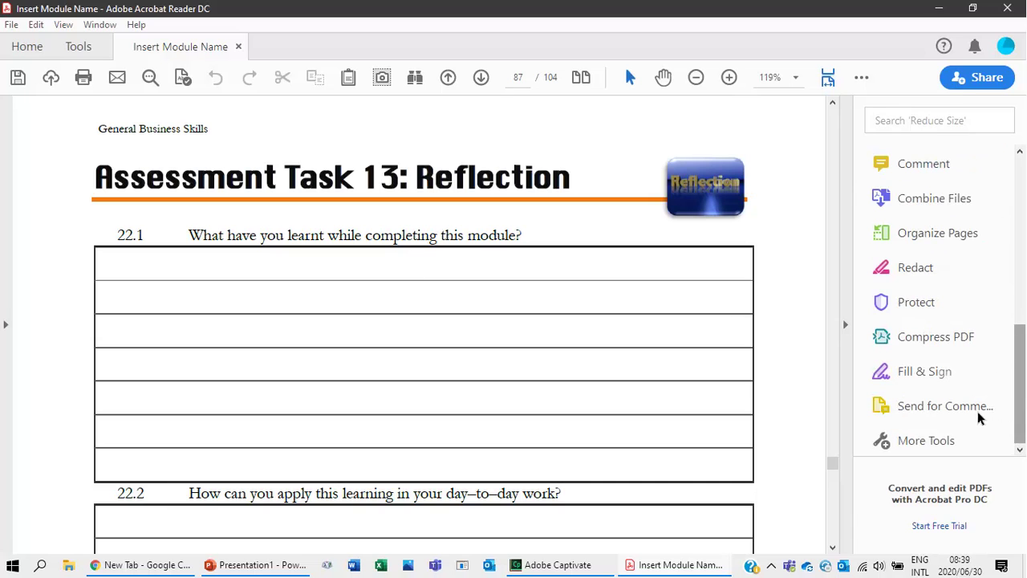
click(951, 371)
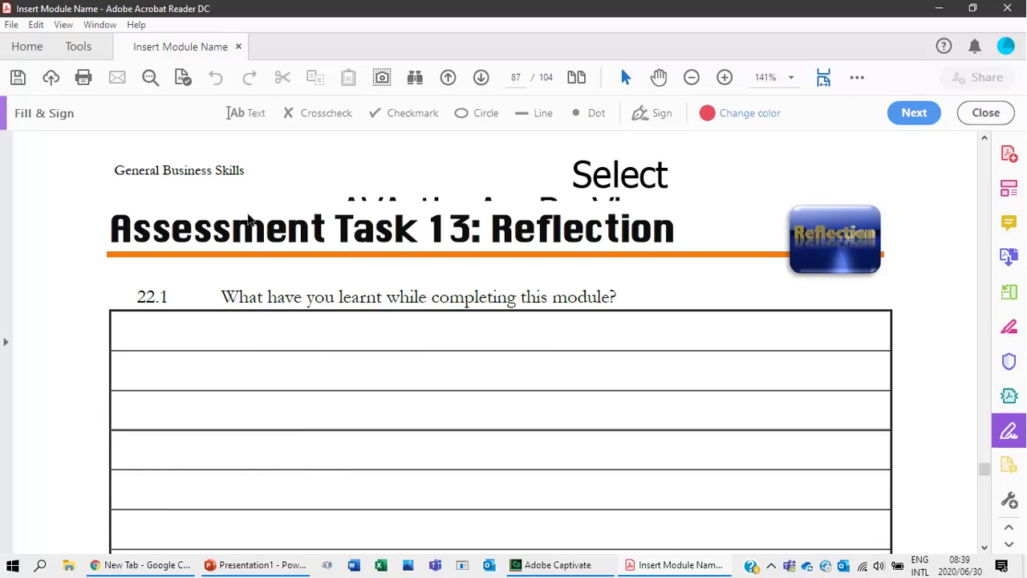
Answer question 22.1 with the fox sentence in black text.
click(246, 119)
click(138, 326)
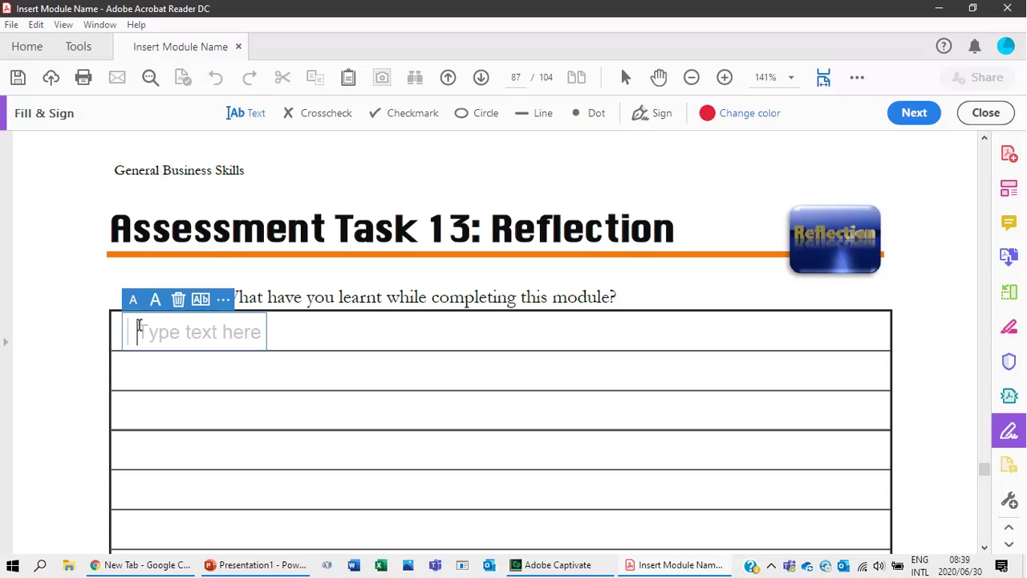
text(the)
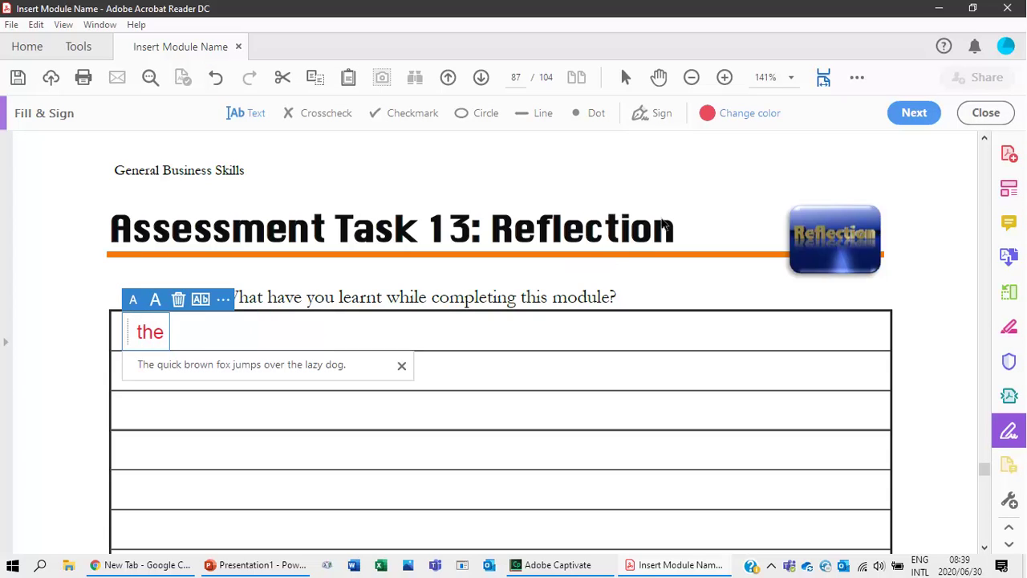
click(709, 115)
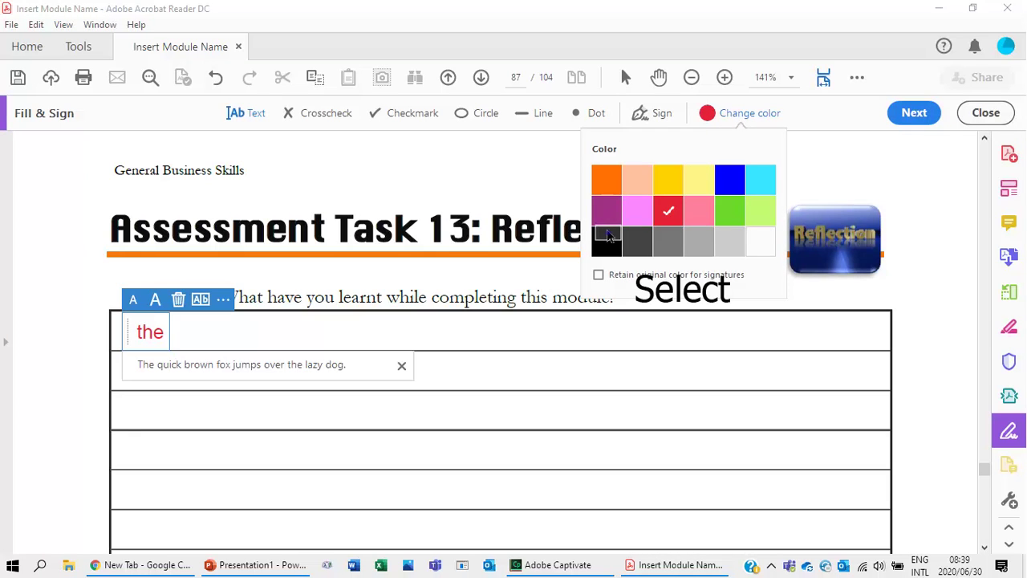
click(609, 238)
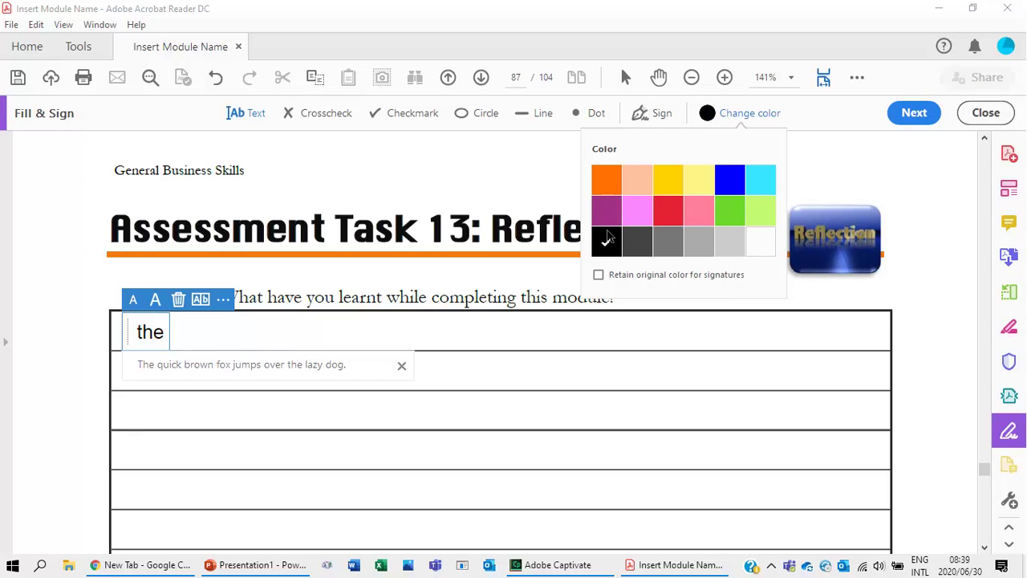
click(213, 365)
scroll(229, 417, down, 4)
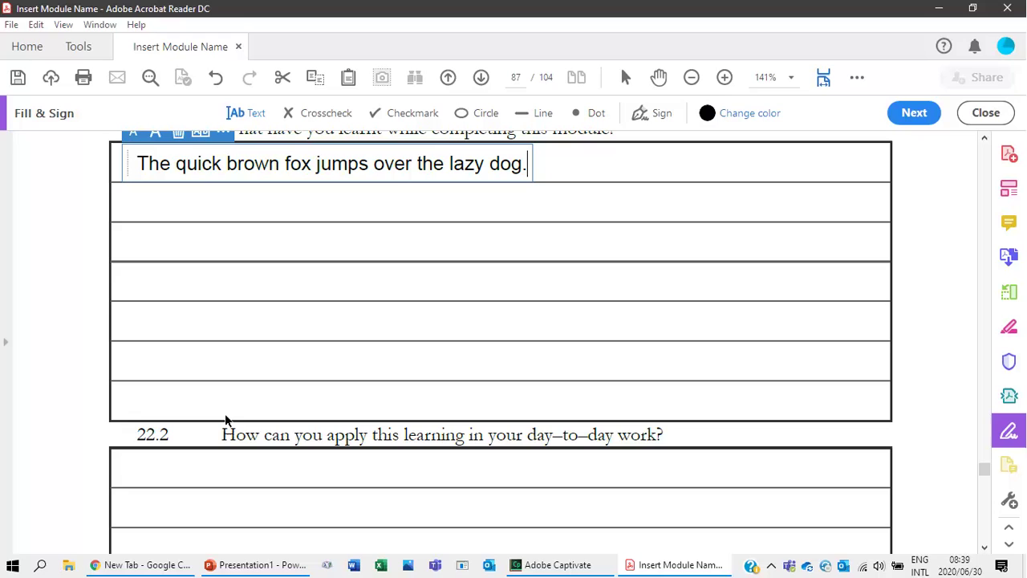
scroll(205, 196, up, 2)
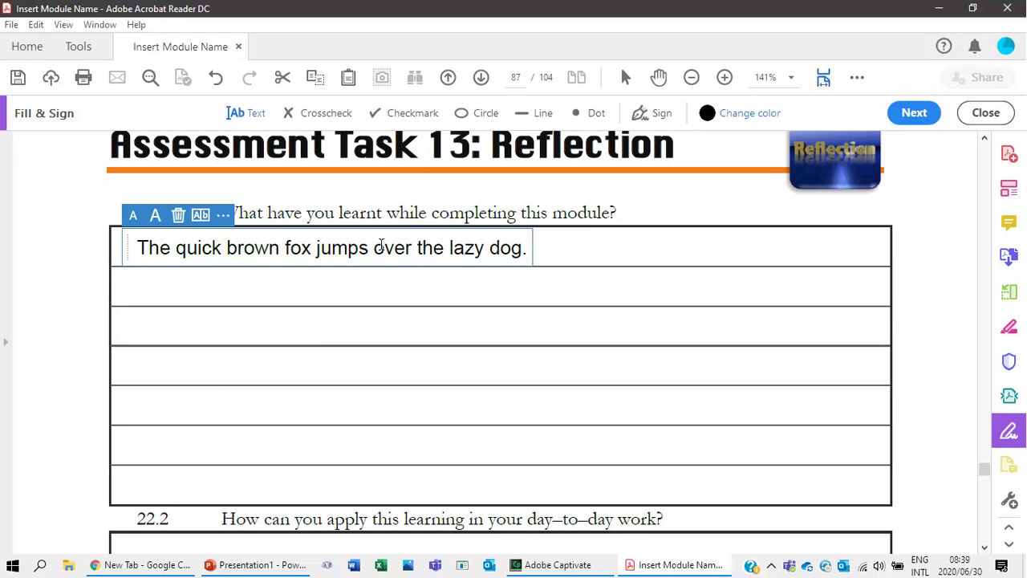
scroll(176, 401, down, 4)
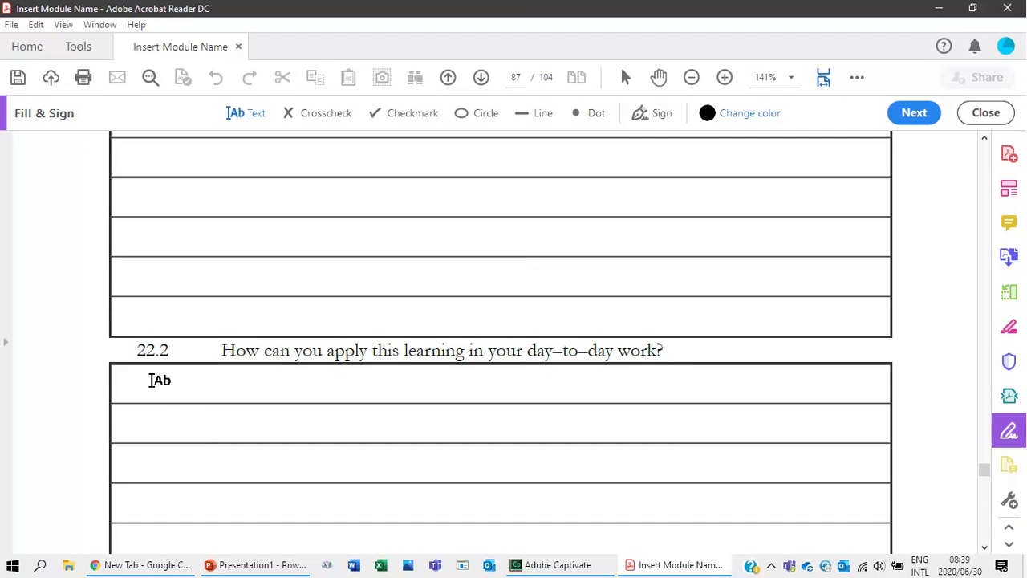
Fill the 22.2 and 22.3 answer boxes with the same suggested fox sentence.
click(151, 381)
text(t)
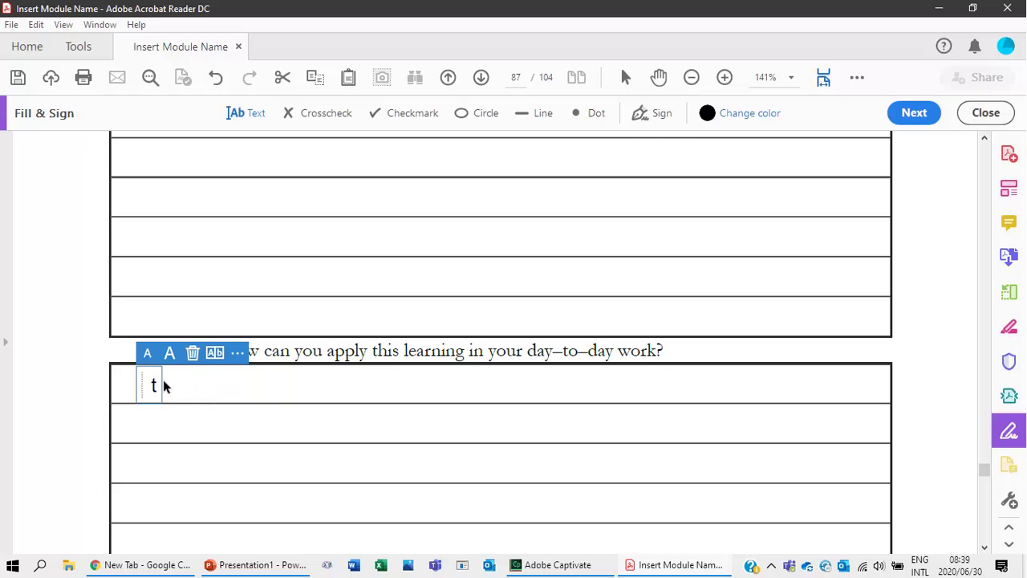
text(h)
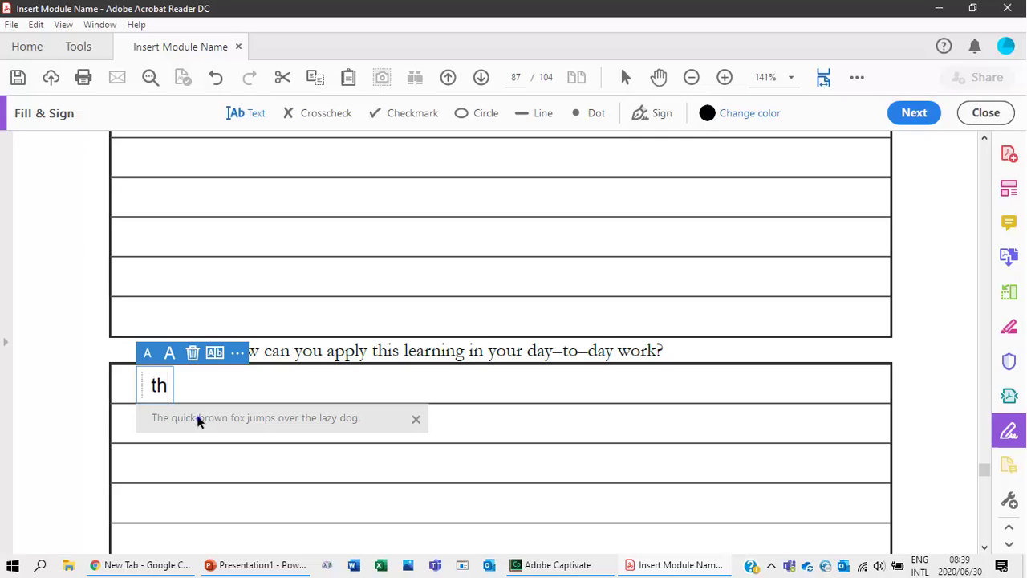
click(200, 419)
scroll(224, 416, down, 5)
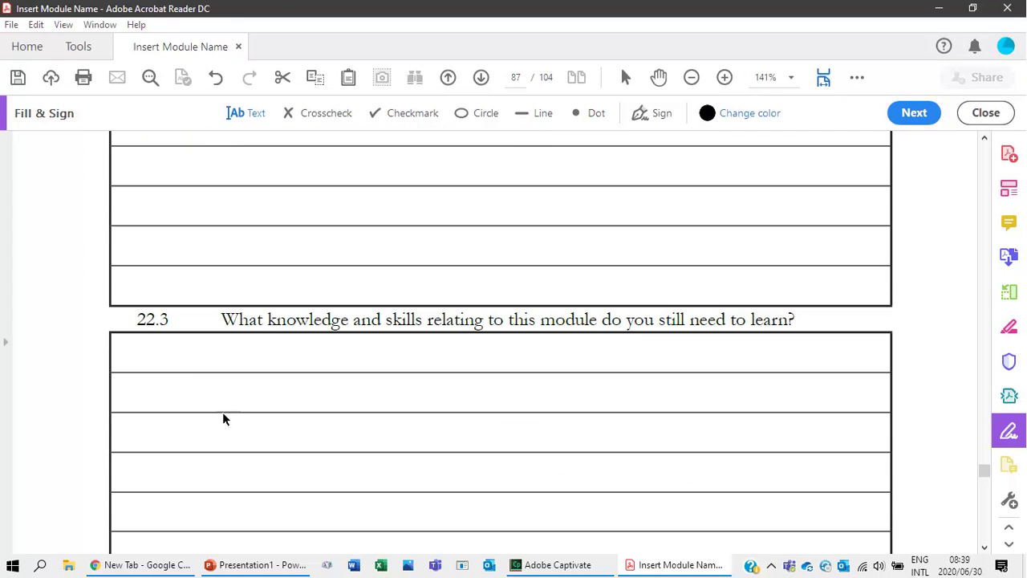
click(132, 353)
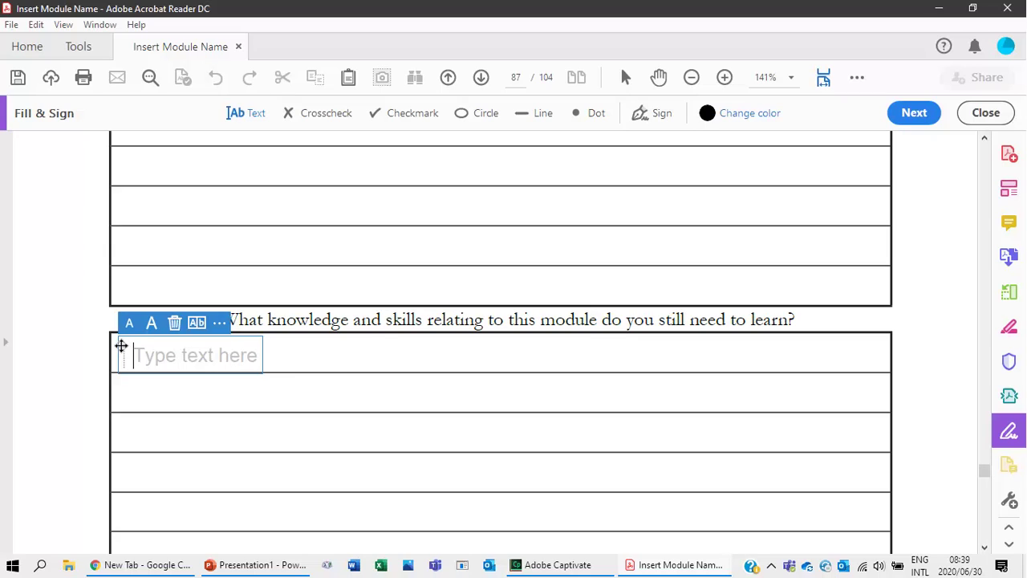
text(t)
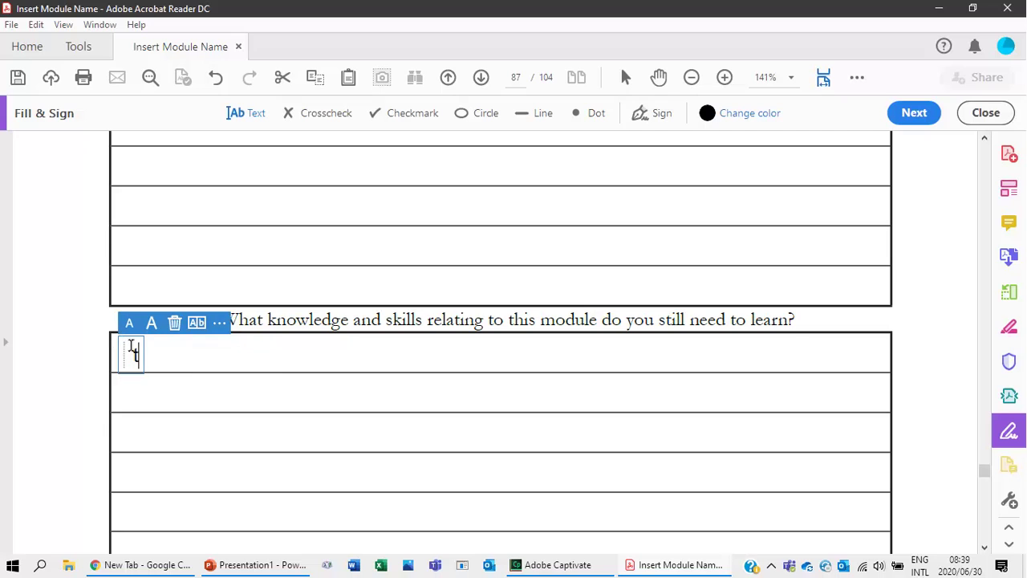
text(h)
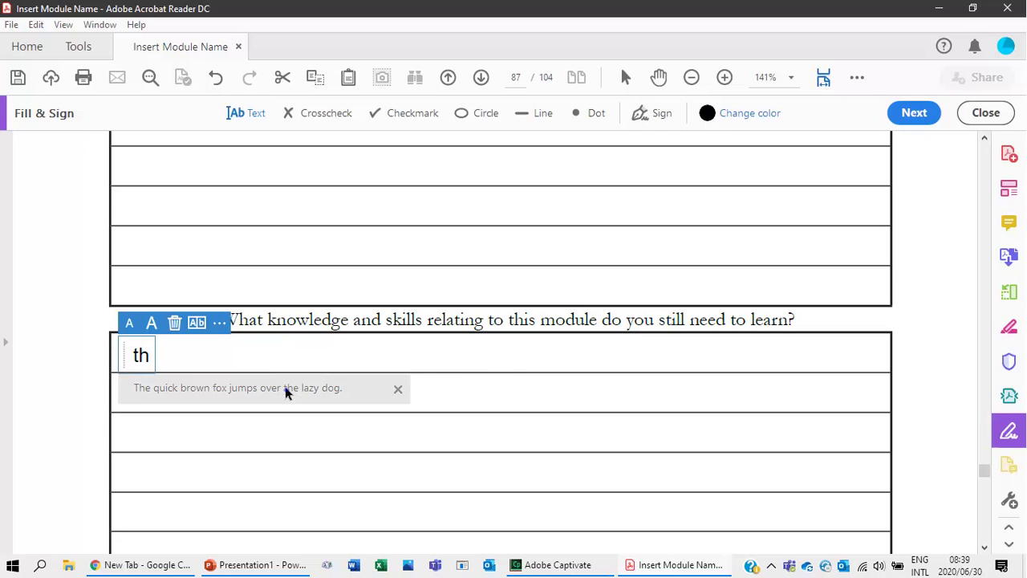
click(284, 385)
scroll(285, 391, down, 5)
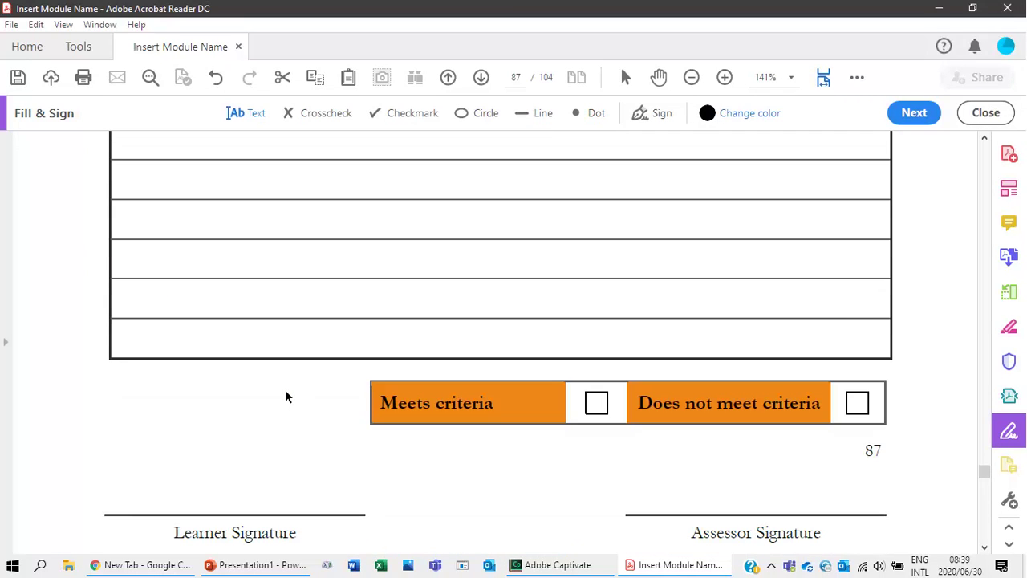
Place the saved full-name signature on page 87's Learner Signature line.
scroll(285, 389, down, 2)
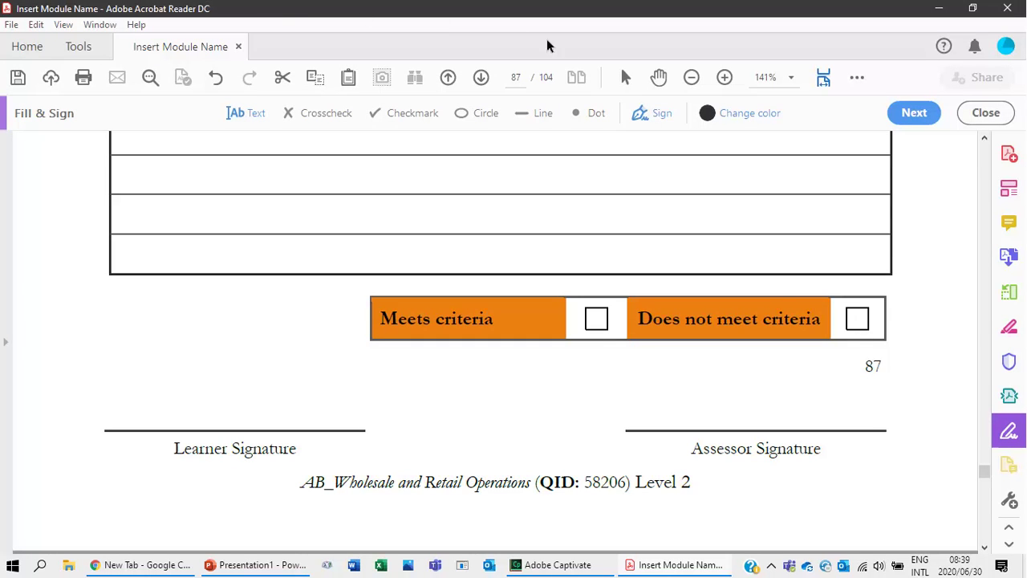
click(653, 114)
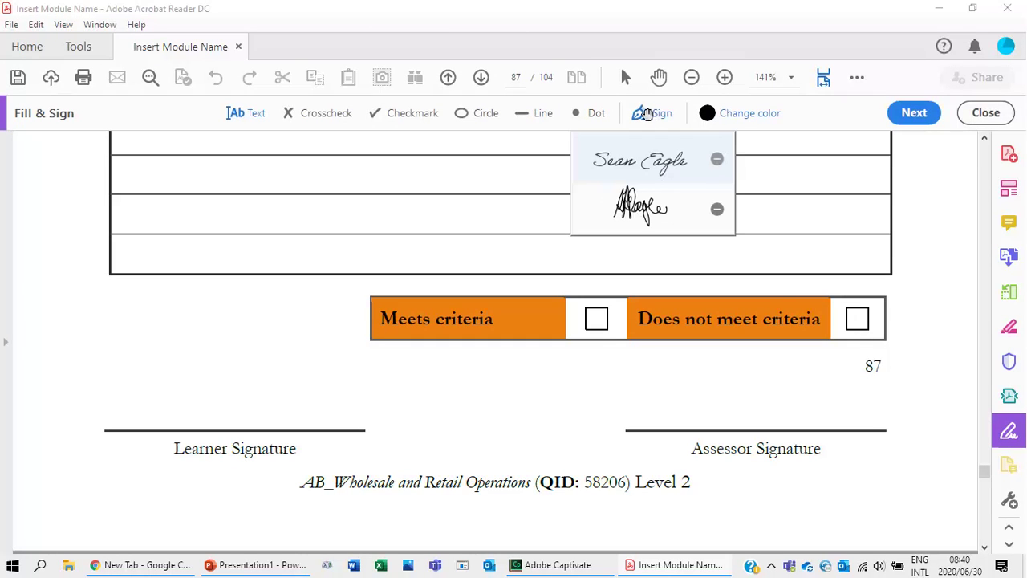
click(640, 161)
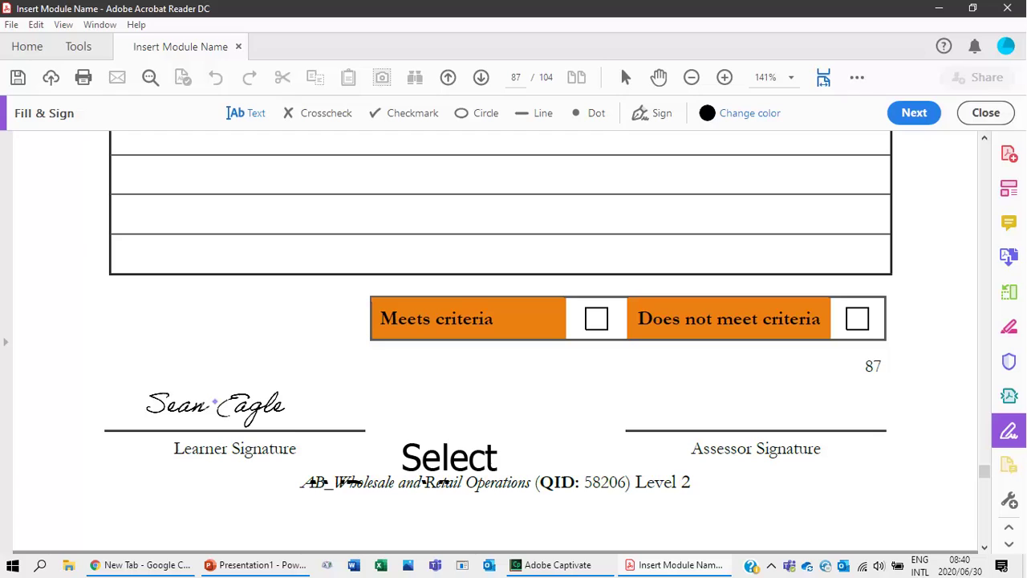
click(215, 401)
Add a text box in the Candidate Name cell.
scroll(340, 419, down, 7)
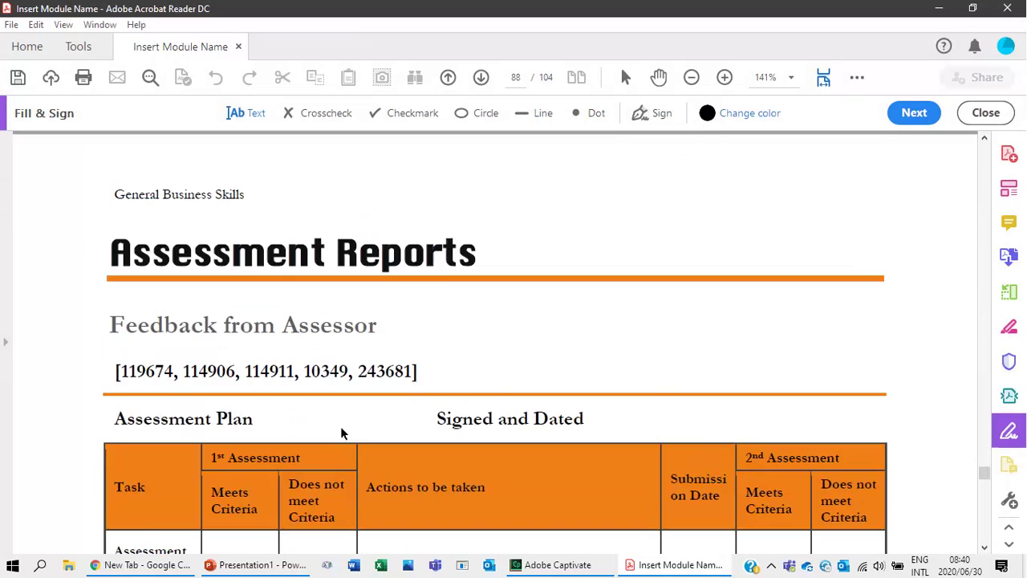
scroll(340, 426, up, 3)
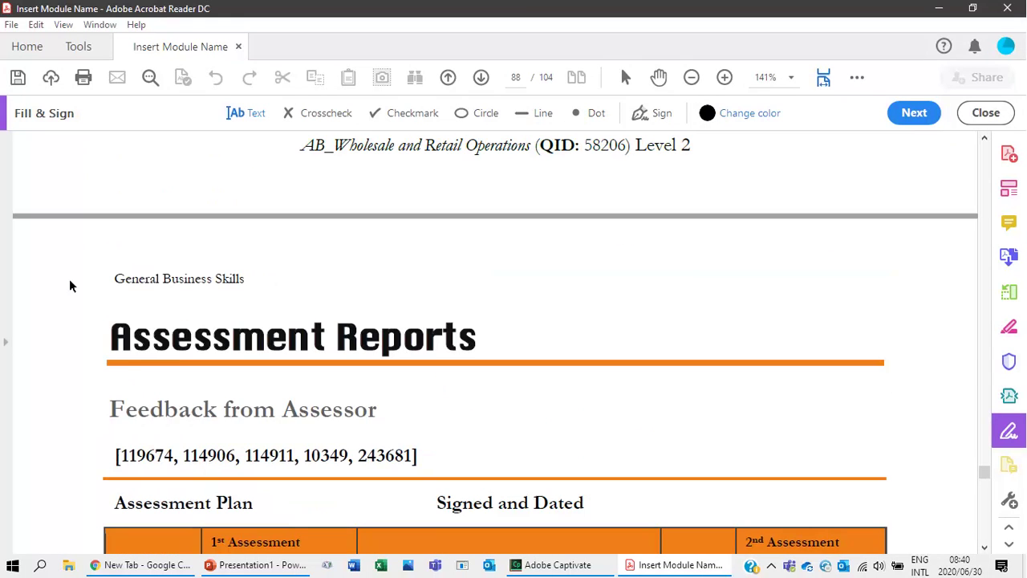
scroll(289, 418, down, 5)
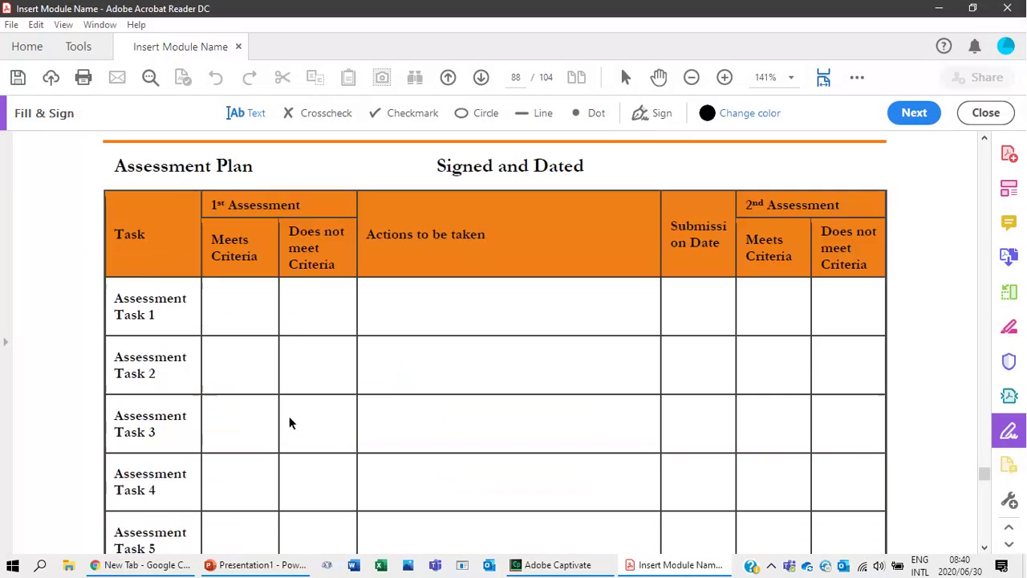
scroll(289, 417, down, 13)
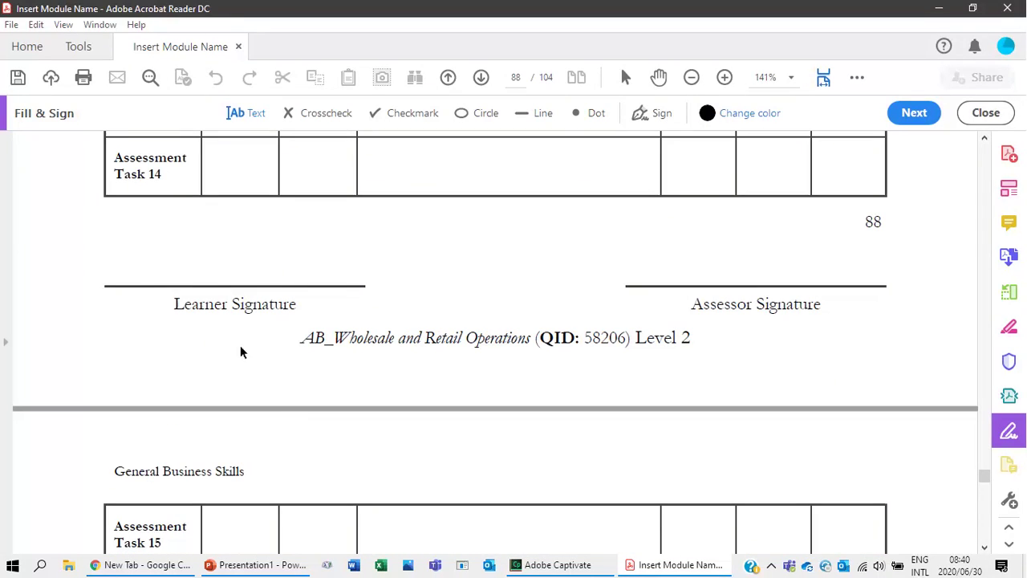
scroll(224, 426, down, 20)
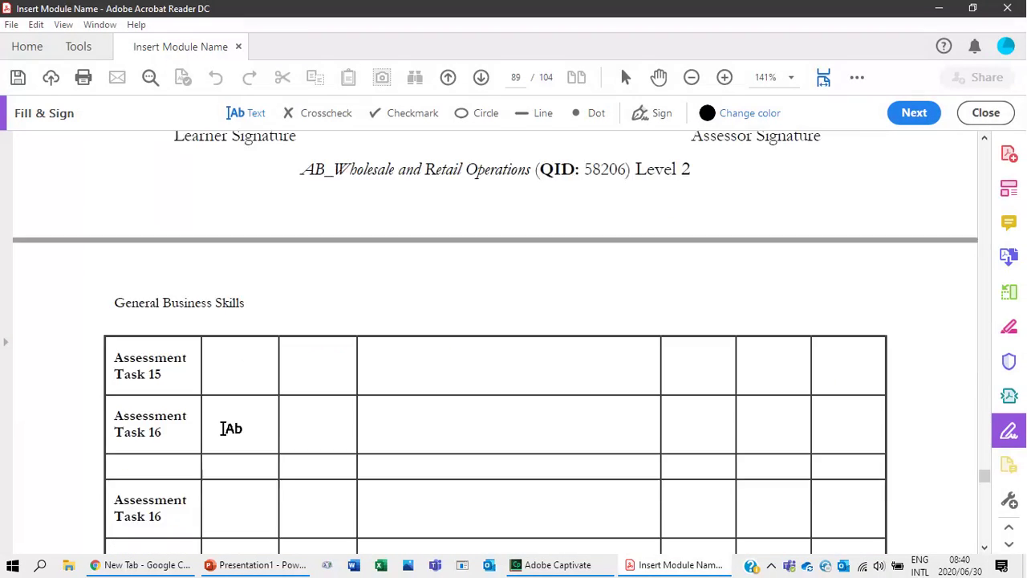
scroll(184, 410, up, 5)
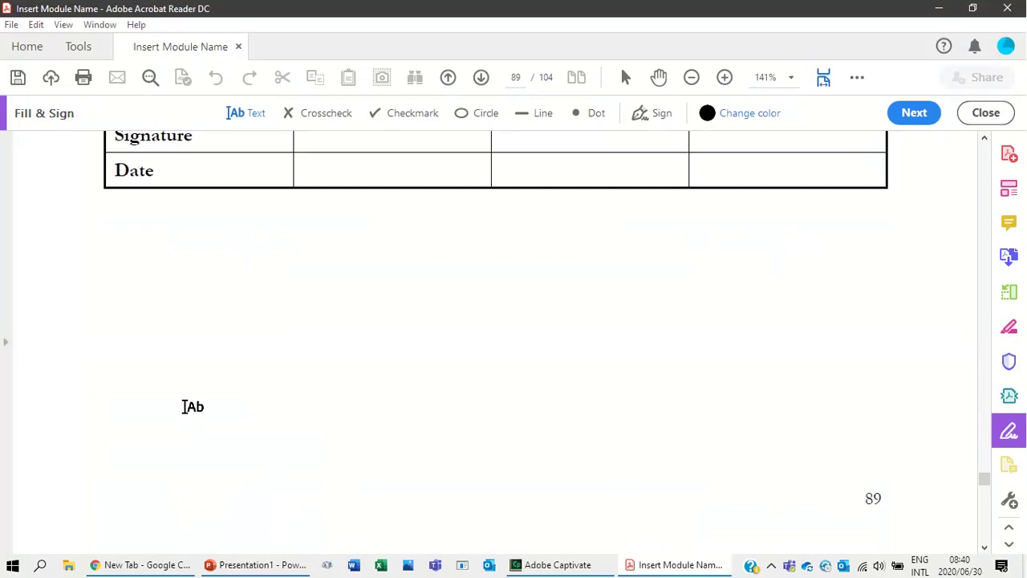
click(324, 266)
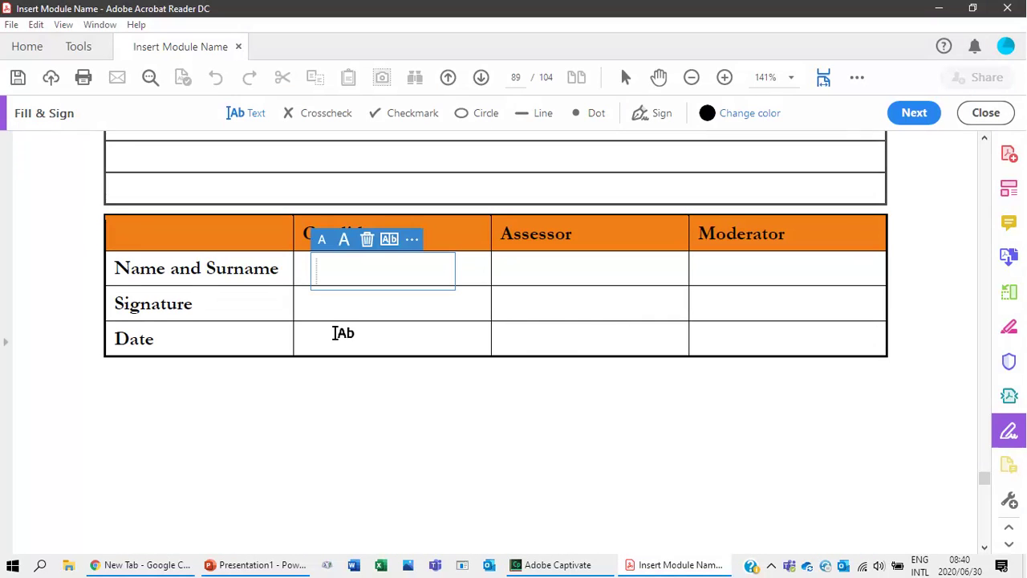
Move to page 104, the activity book's final page.
scroll(287, 296, up, 1)
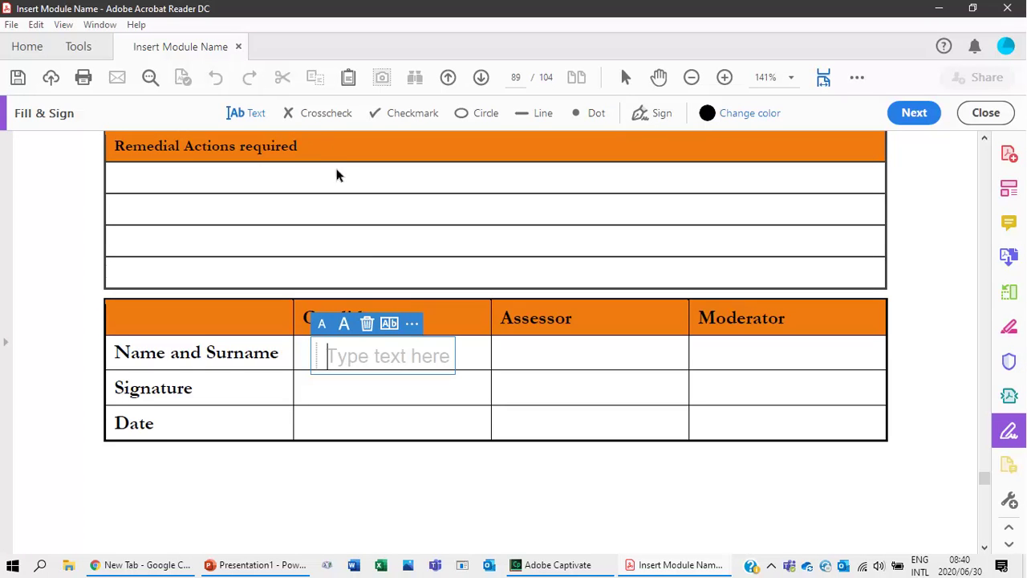
scroll(388, 415, down, 5)
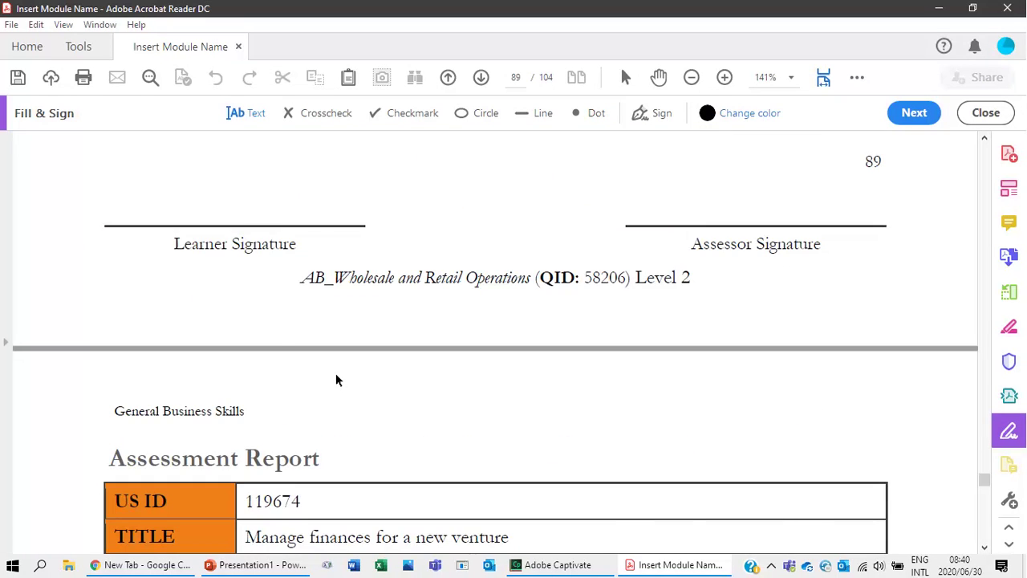
scroll(336, 375, down, 15)
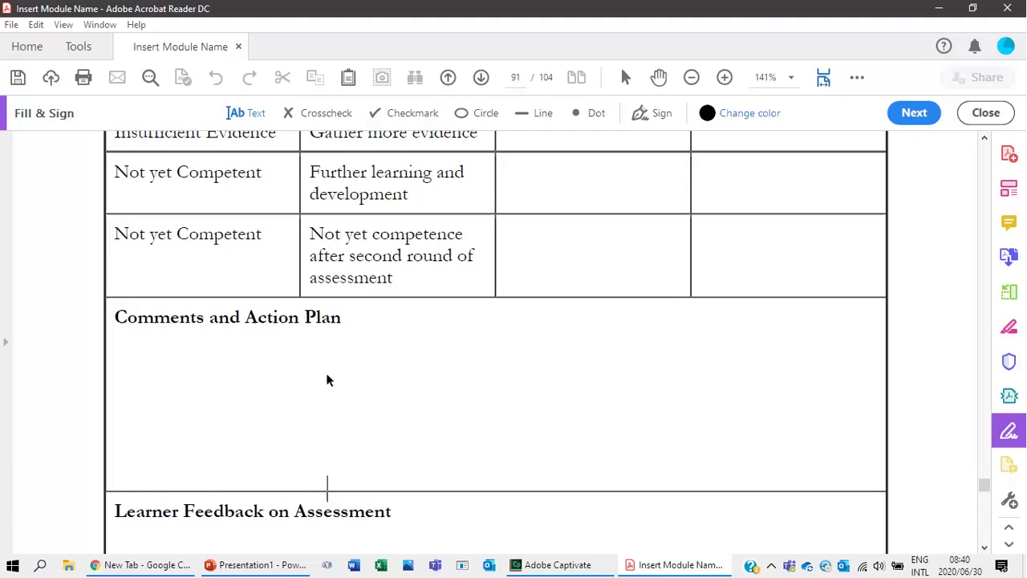
scroll(326, 374, down, 8)
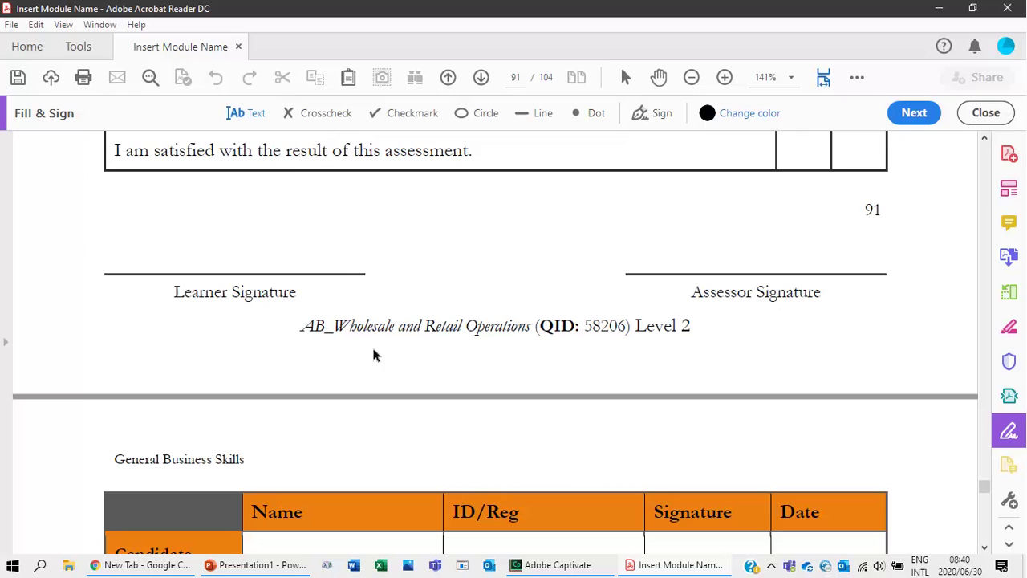
scroll(377, 426, down, 15)
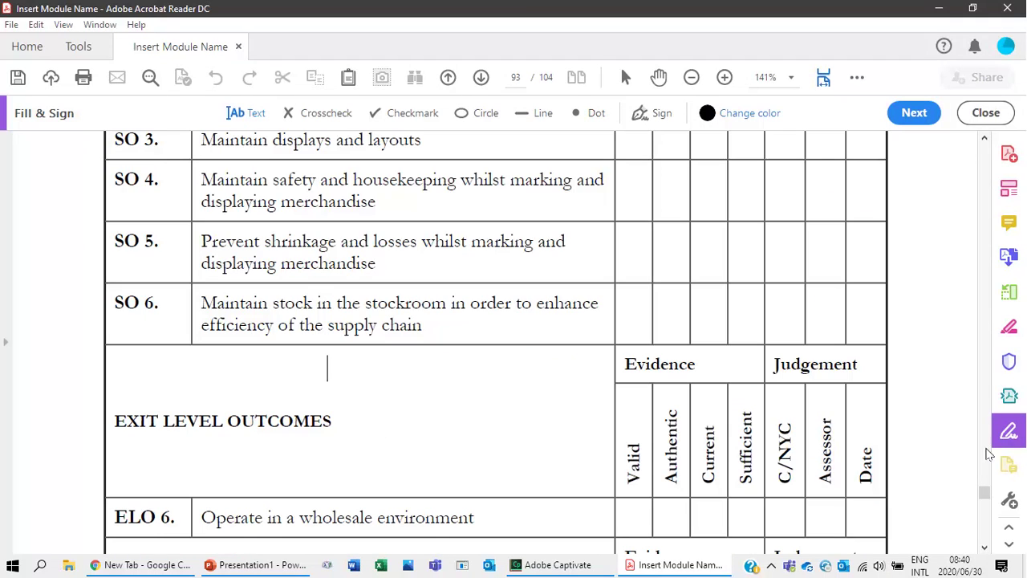
drag(984, 493, 981, 551)
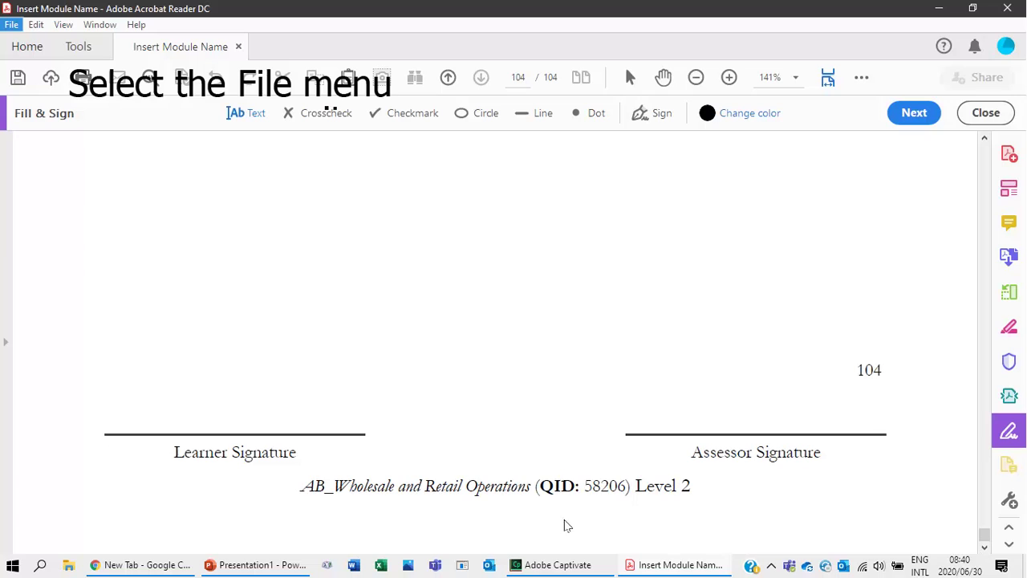
Start Save As and create a new 'Activity Books' folder on the Desktop.
click(13, 26)
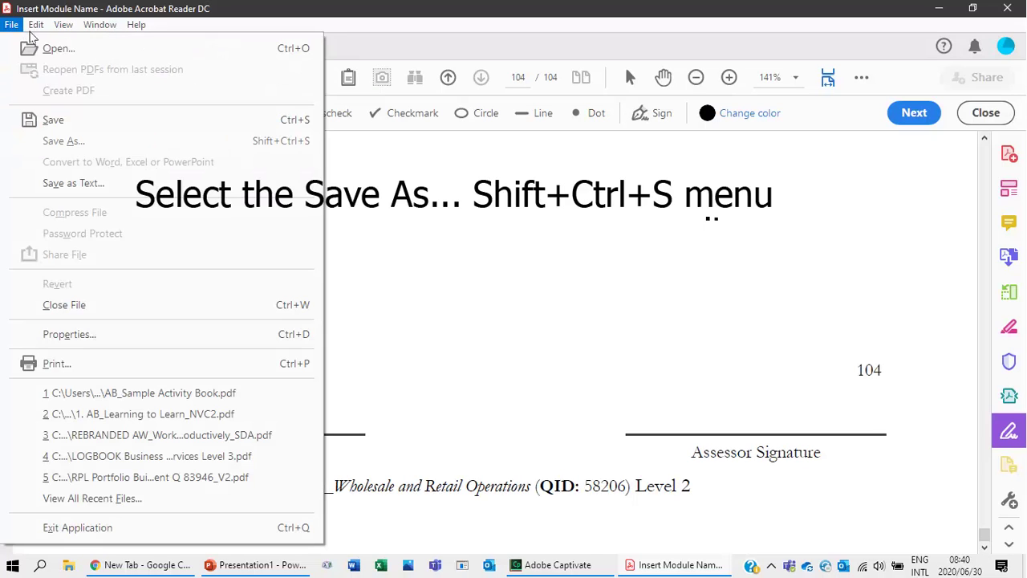
click(63, 141)
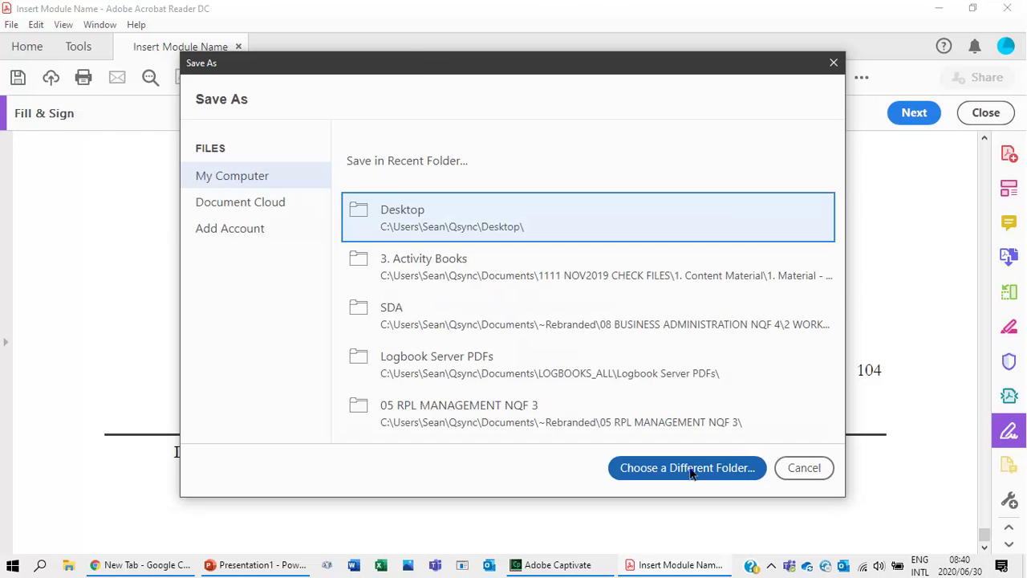
click(688, 469)
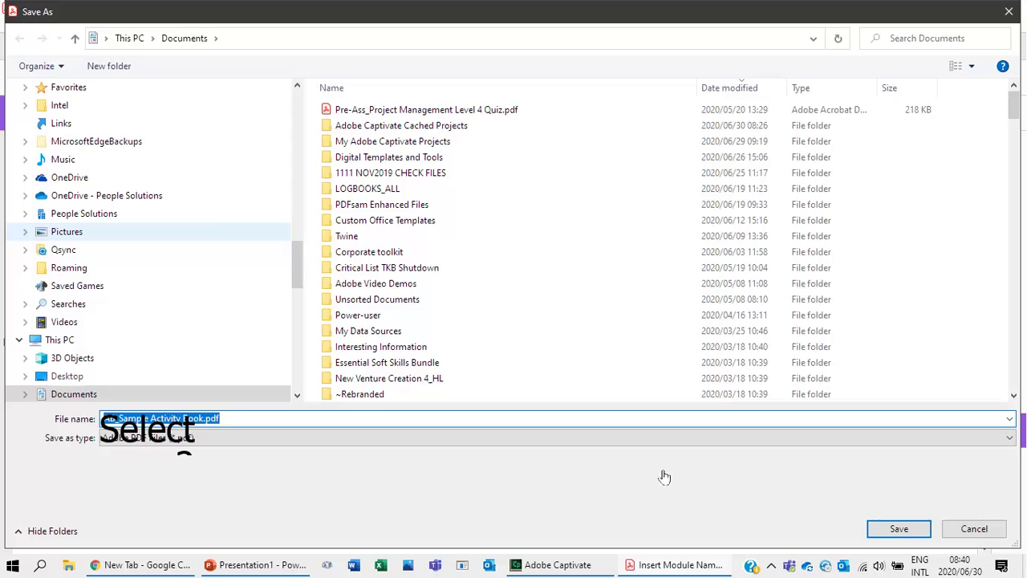
click(72, 377)
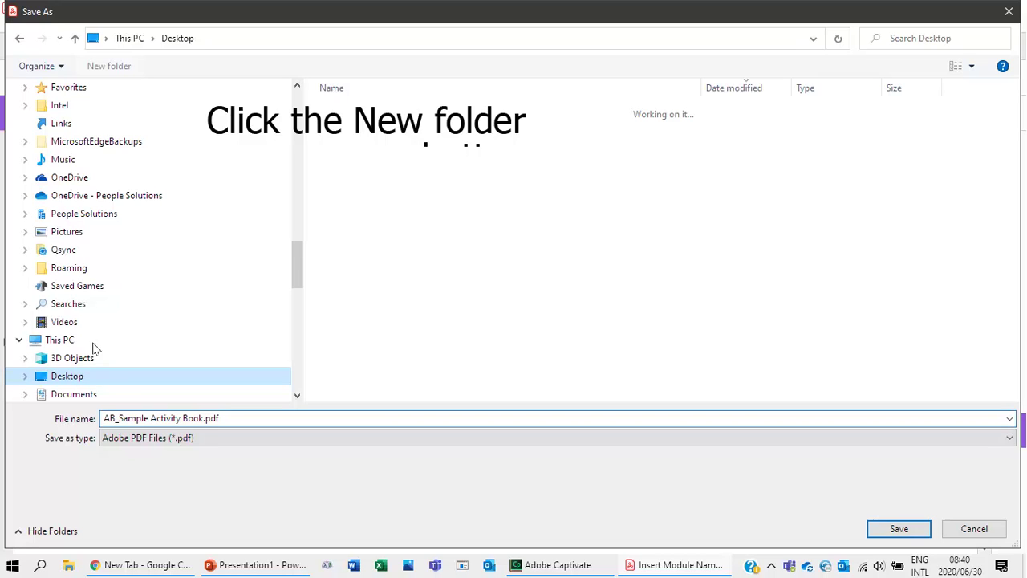
click(112, 67)
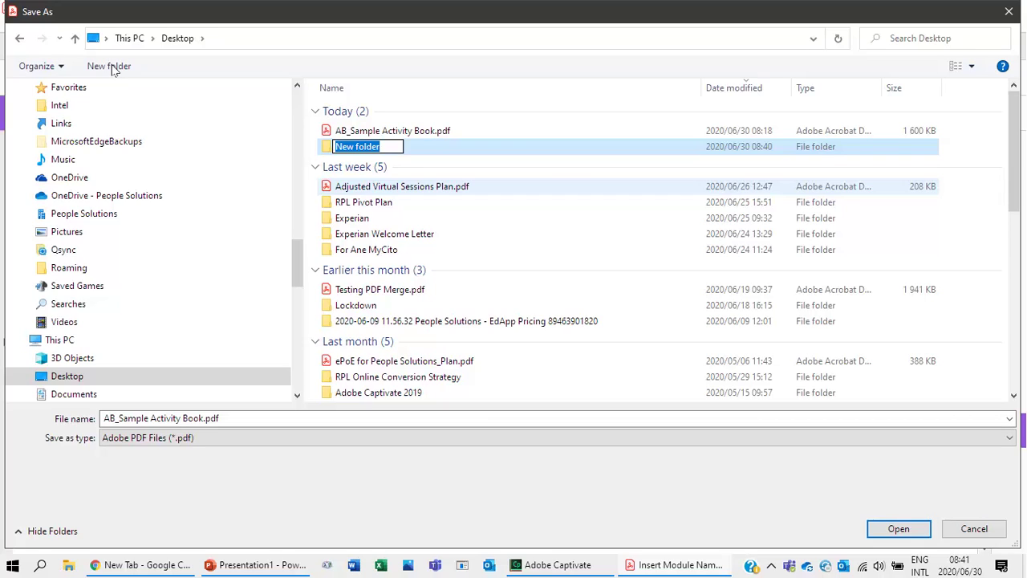
text(Activit)
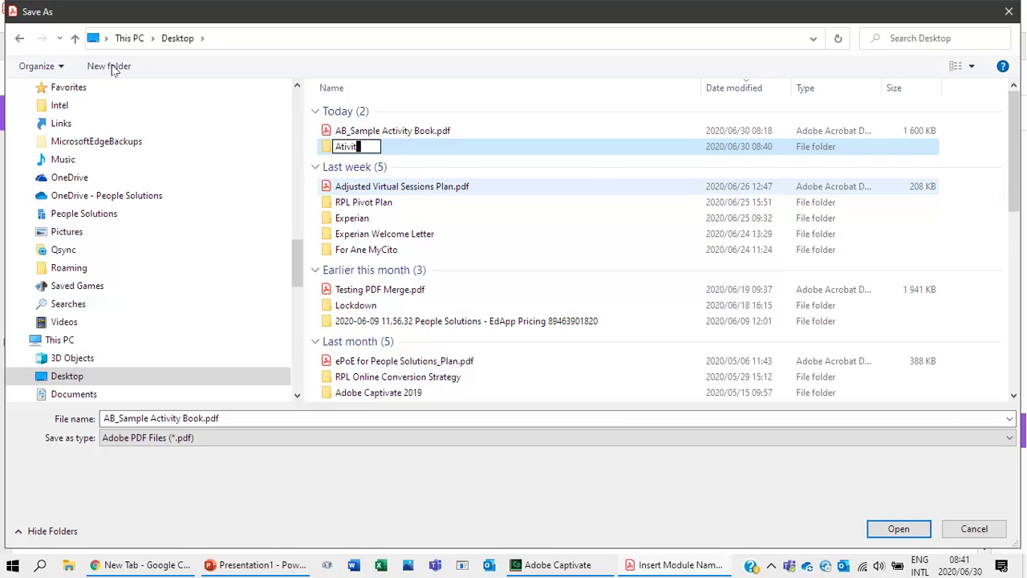
key(BackSpace)
key(BackSpace)
key(BackSpace)
key(BackSpace)
text(ctivity Books)
key(Return)
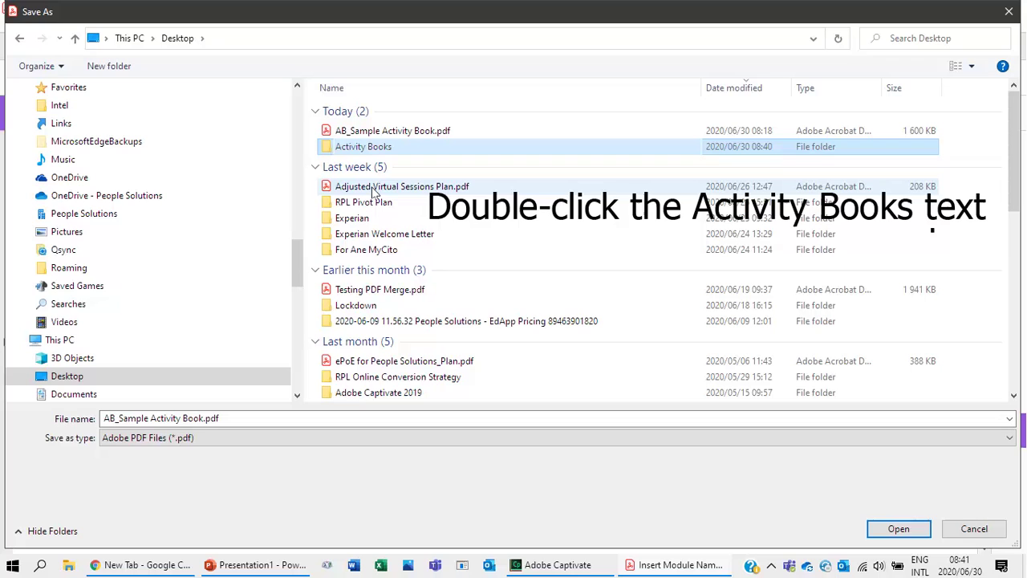
Save the copy inside Activity Books as 'AB_Sample Activity Book SAE.pdf'.
double_click(374, 149)
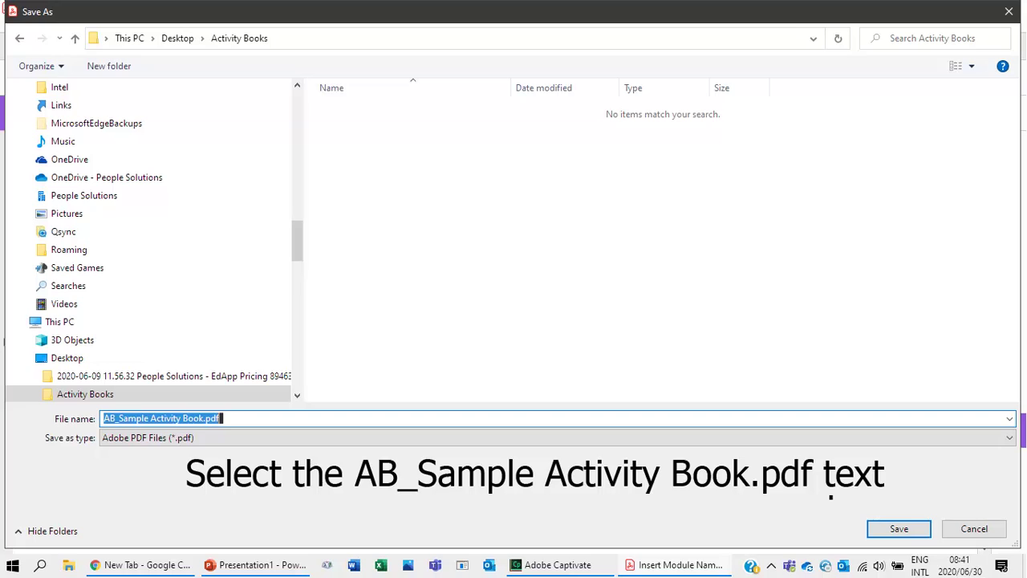
click(119, 418)
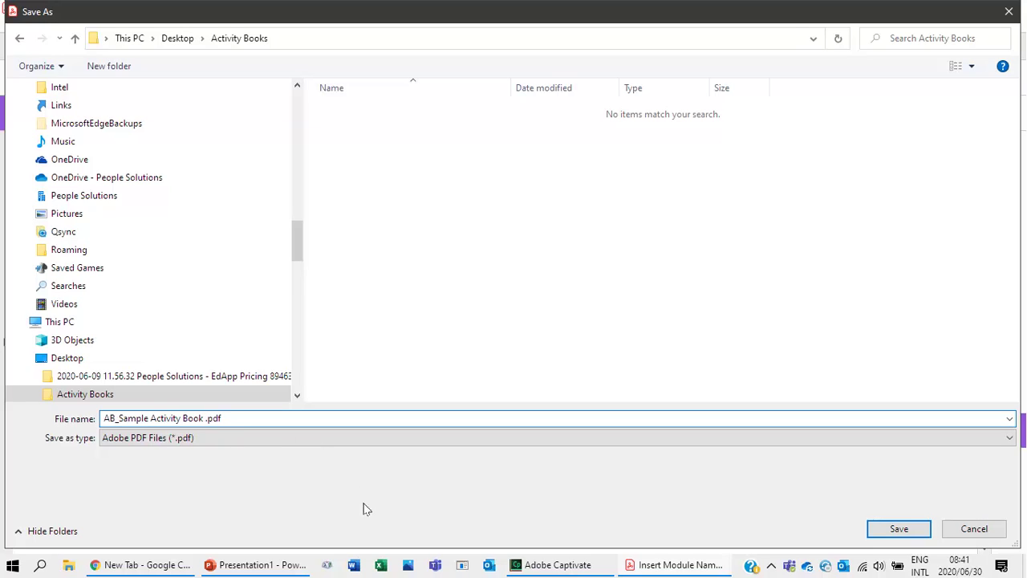
text(SAE)
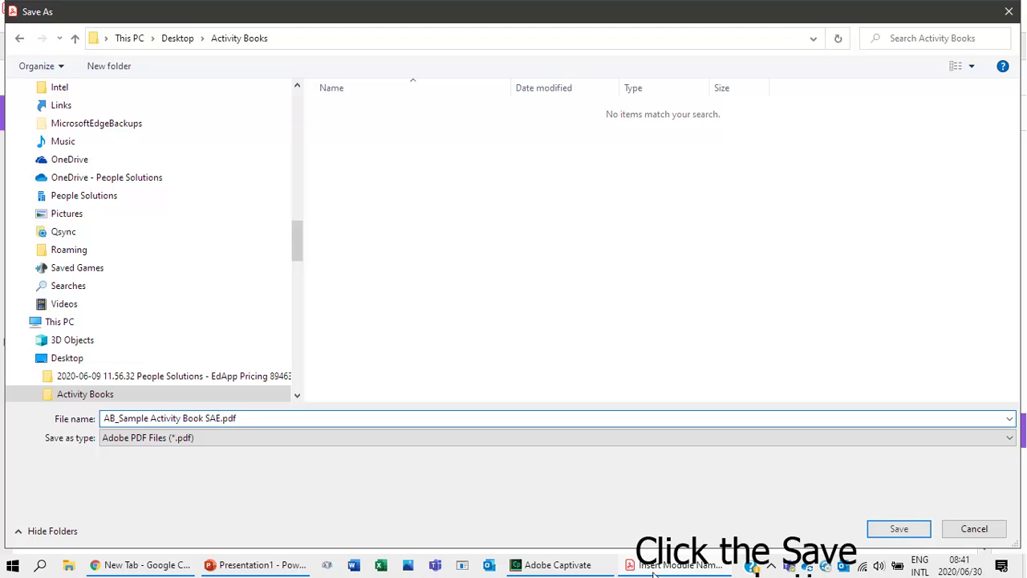
click(905, 532)
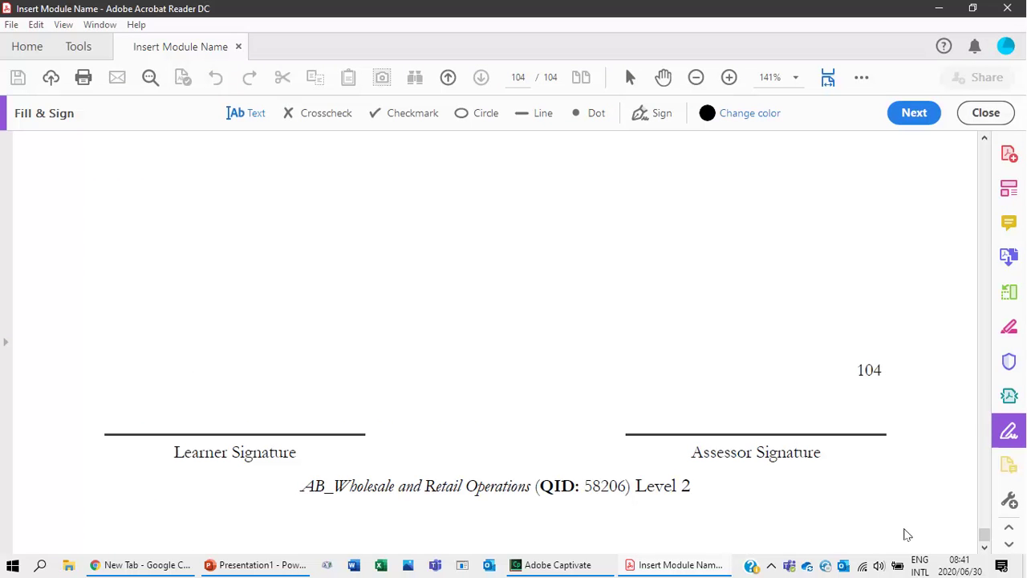